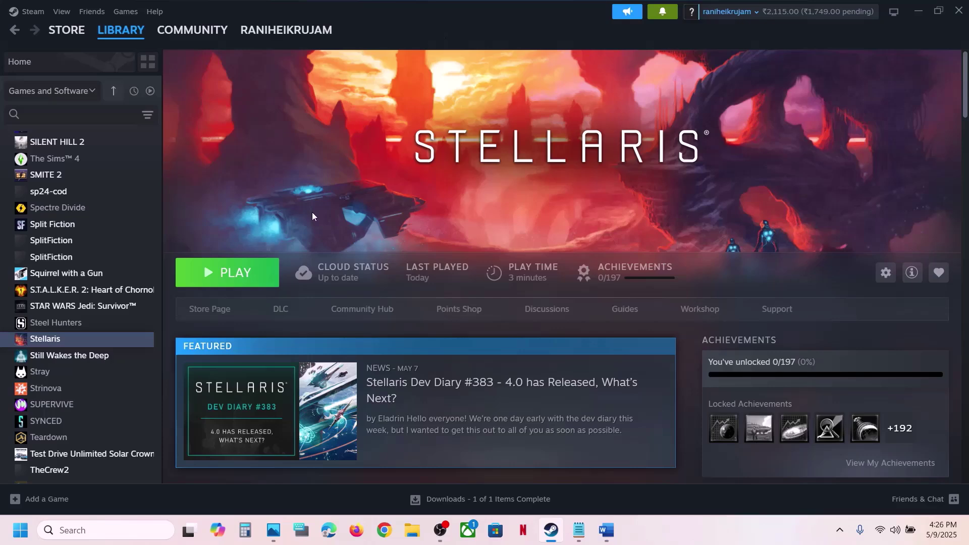
- Browse the local files of Stellaris from the Steam library and copy the installation folder's path
right_click(57, 343)
mouse_move(108, 423)
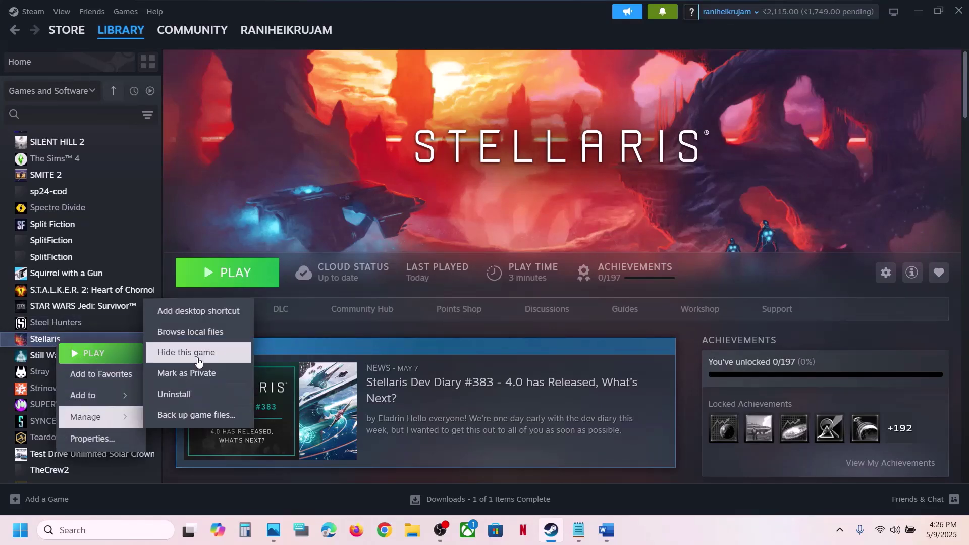
left_click(188, 334)
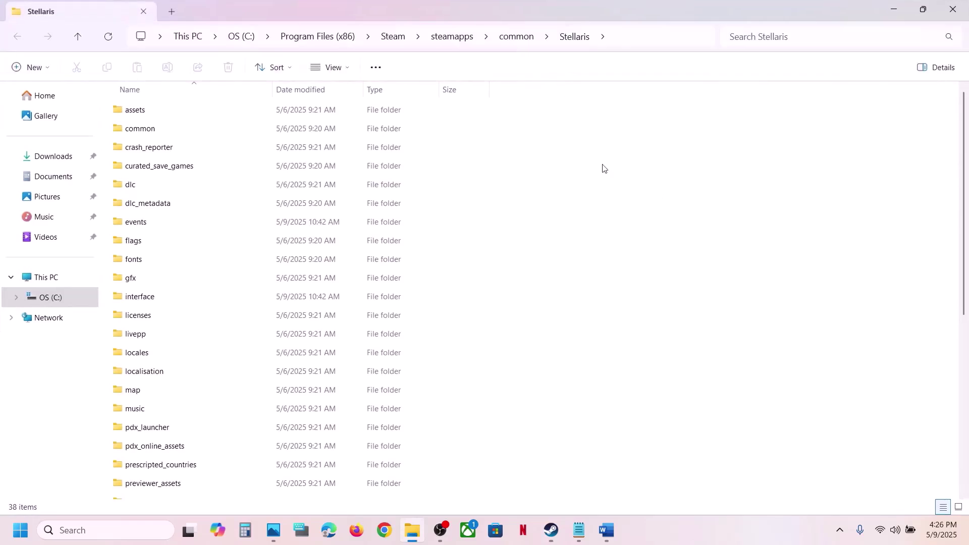
left_click(628, 40)
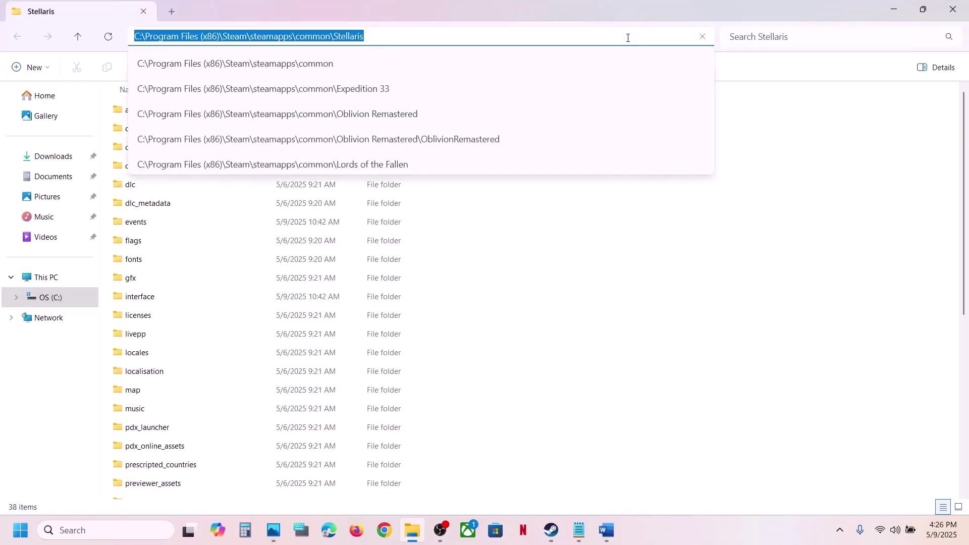
right_click(276, 39)
left_click(314, 71)
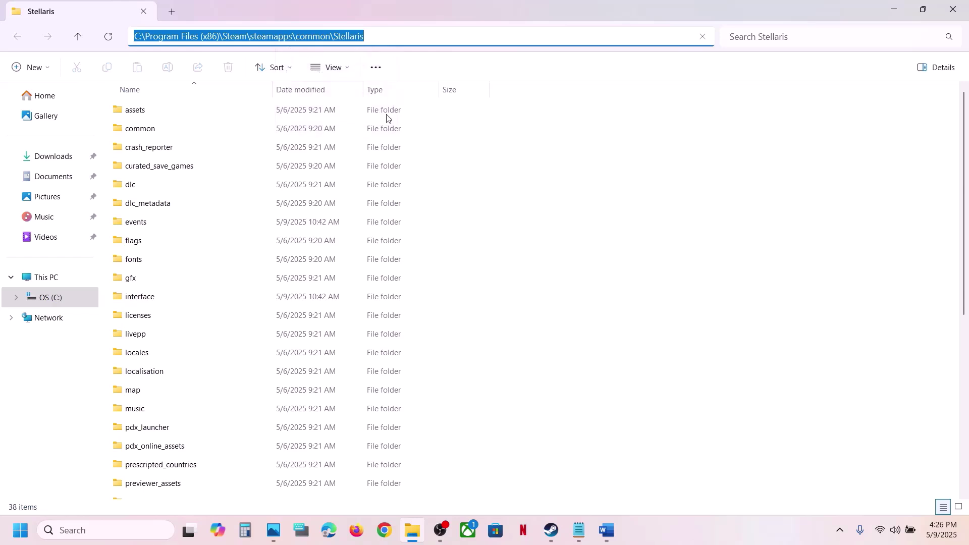
- Switch to the Word notes and replace the full launch command under Step 1 with the copied Stellaris folder path
left_click(606, 531)
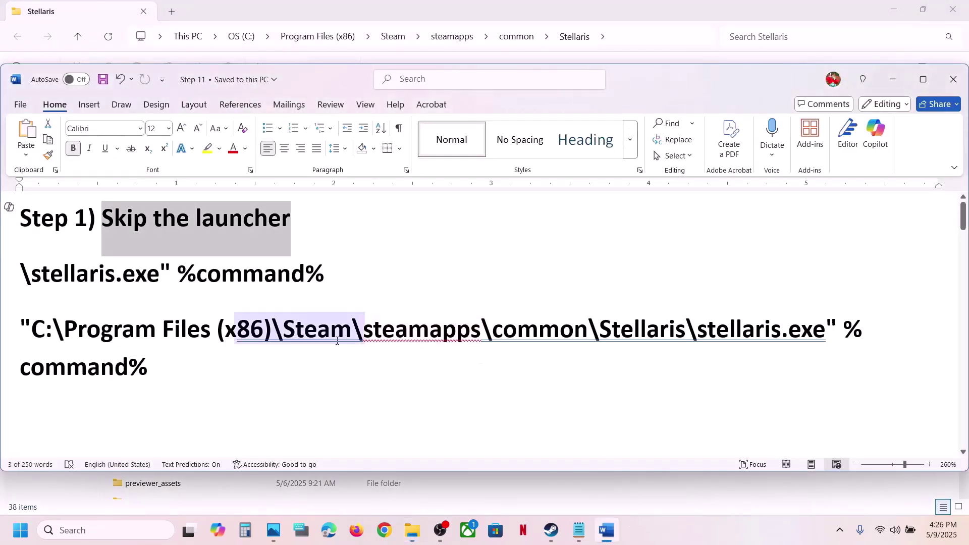
left_click_drag(163, 362, 6, 327)
key("ctrl+v")
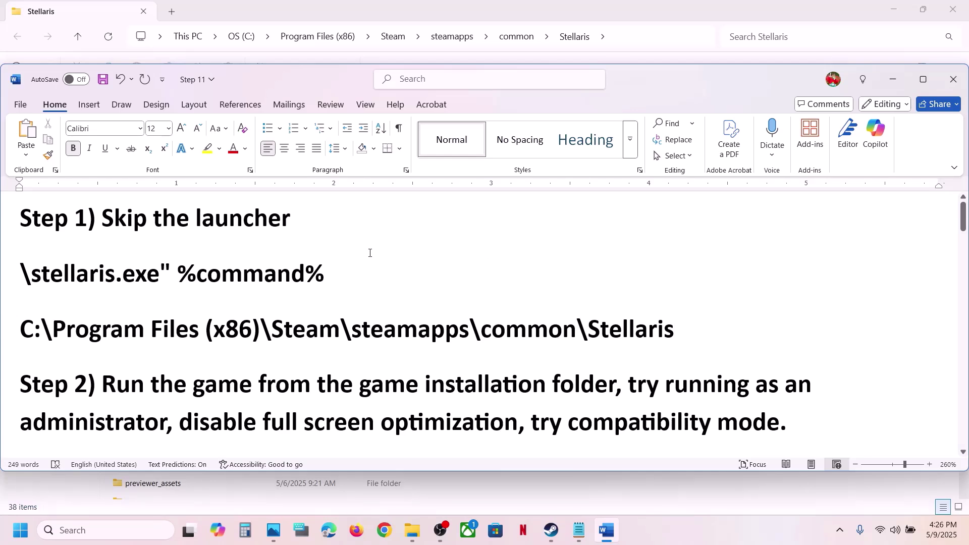
- Copy \stellaris.exe" %command% from the line above and append it to the end of the folder path
left_click(336, 265)
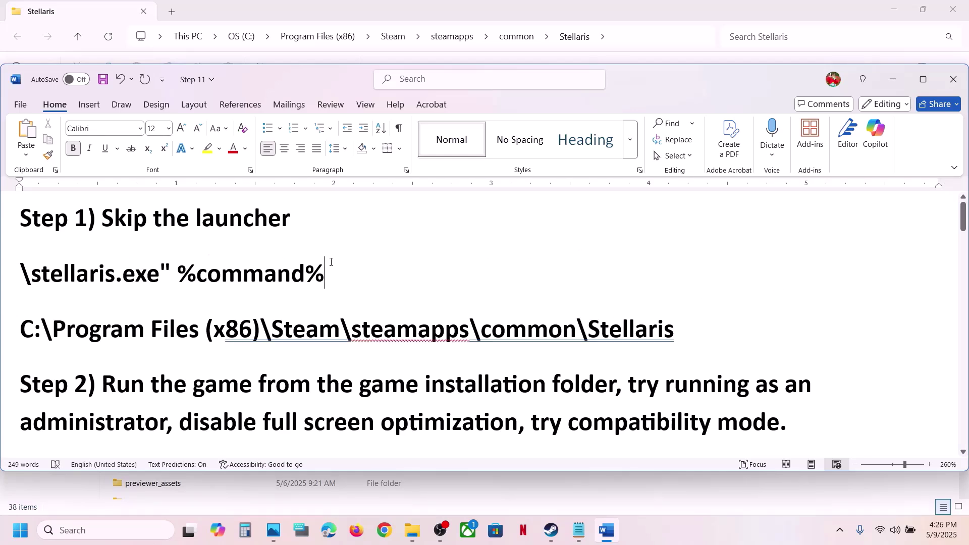
left_click_drag(279, 259, 17, 275)
left_click(684, 332)
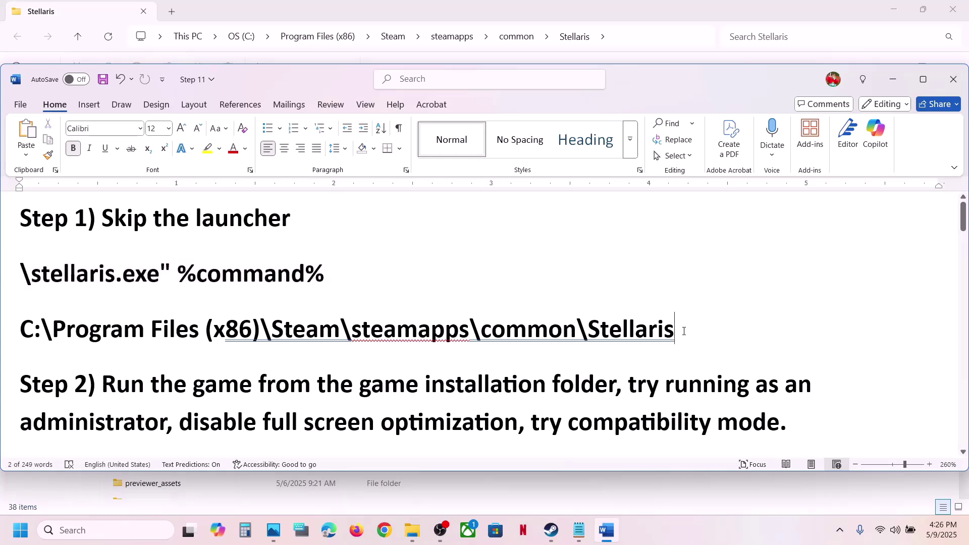
key("ctrl+v")
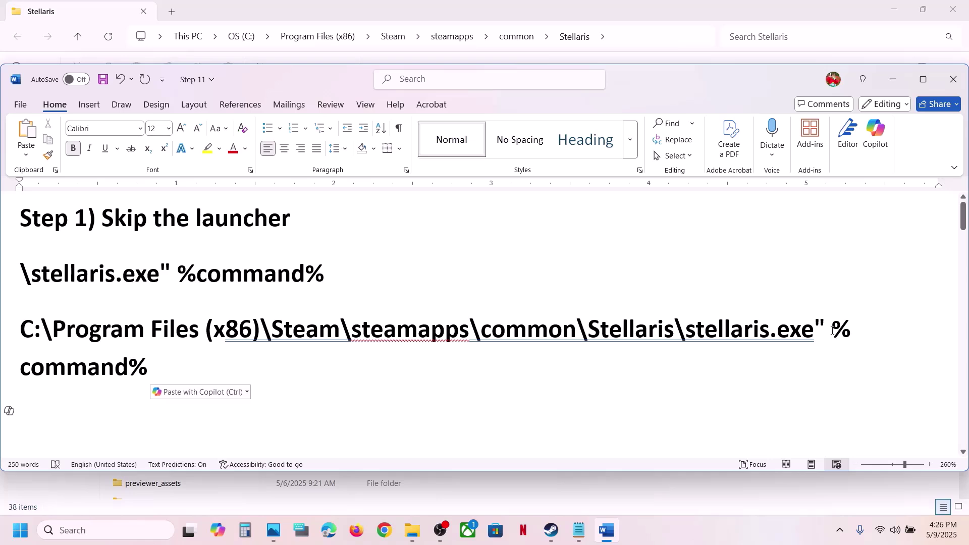
- Copy the quotation mark after stellaris.exe and paste it in front of C:\ at the start of the path
left_click_drag(826, 325, 819, 324)
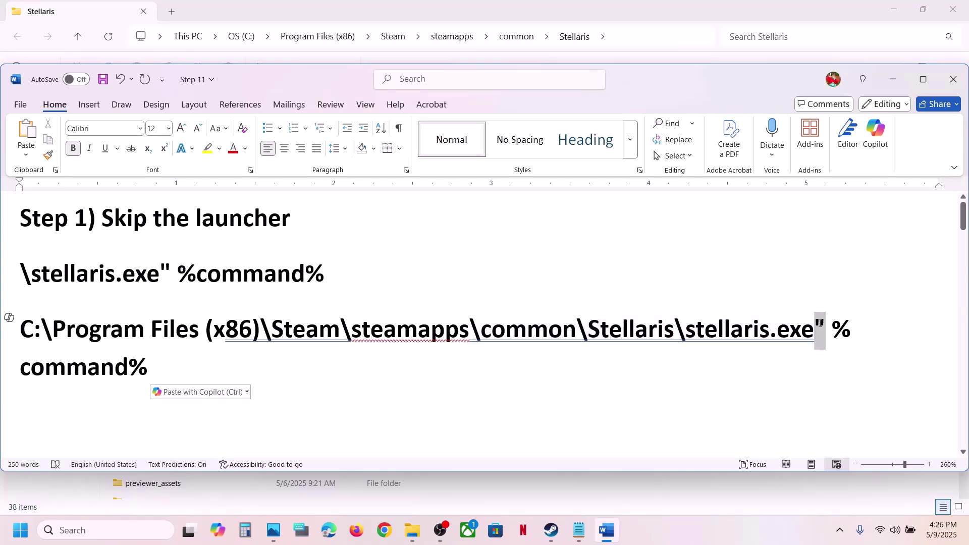
left_click(822, 323)
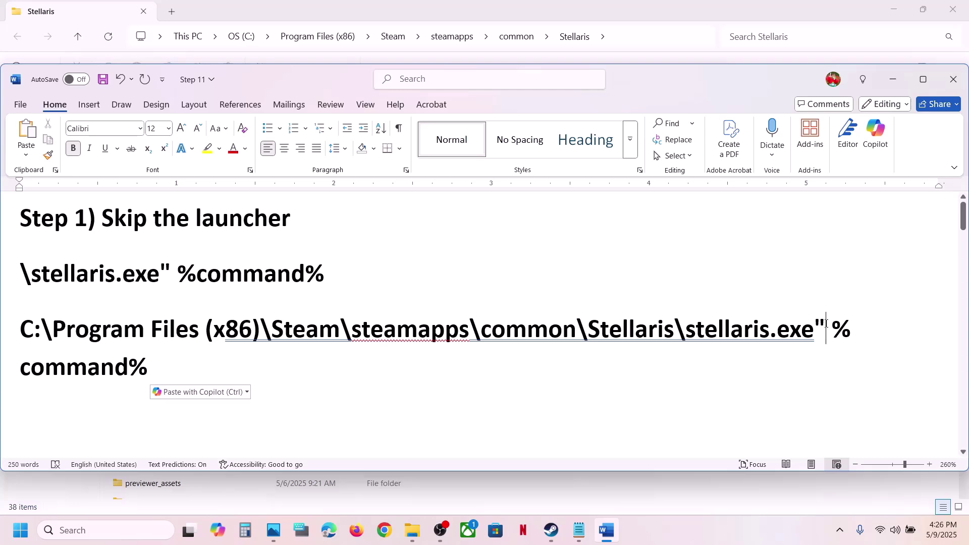
key("shift+Left")
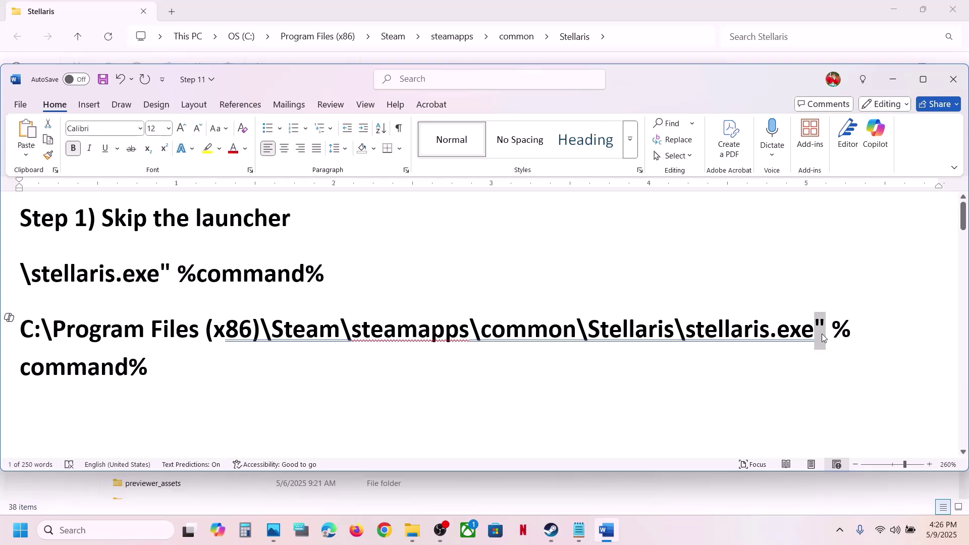
left_click(23, 330)
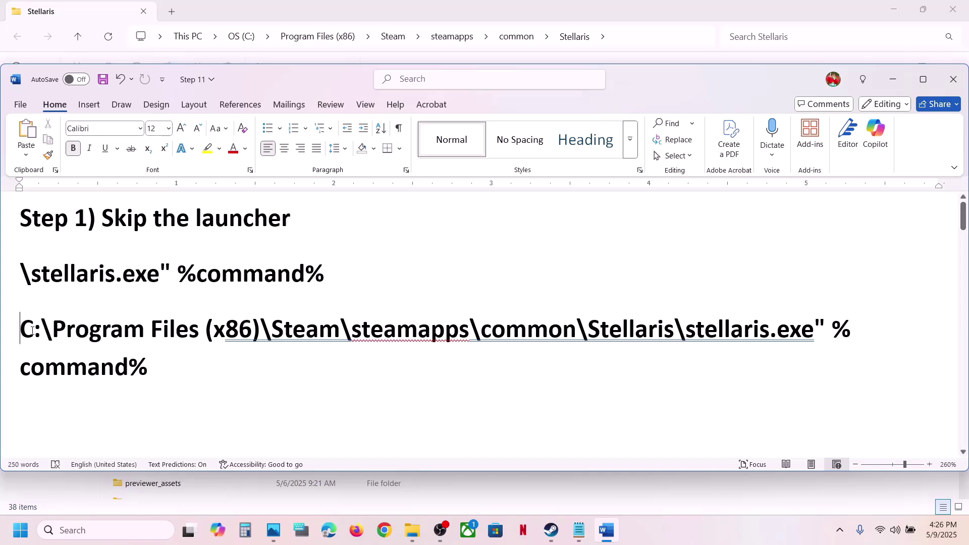
key("ctrl+v")
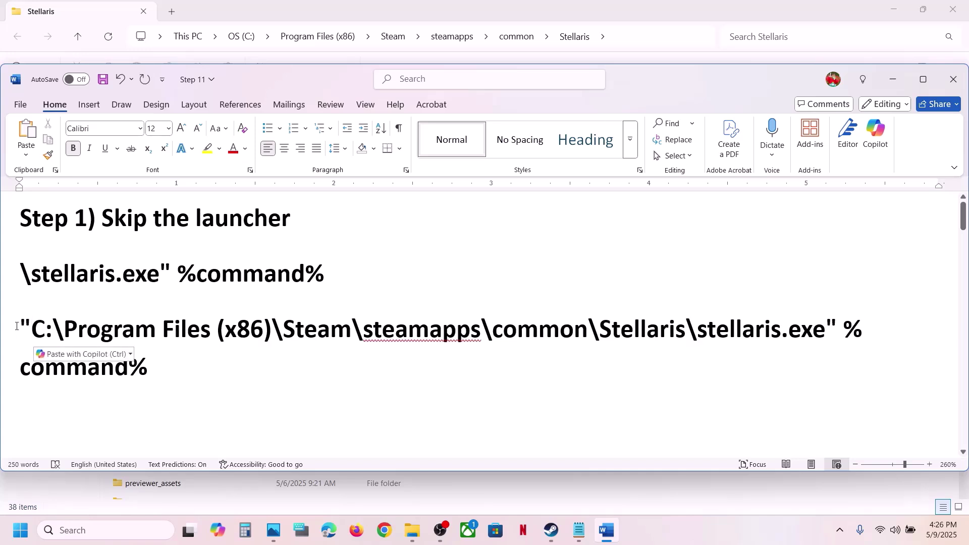
- Check the quotation marks at both ends of the stellaris.exe path
left_click_drag(21, 322, 30, 322)
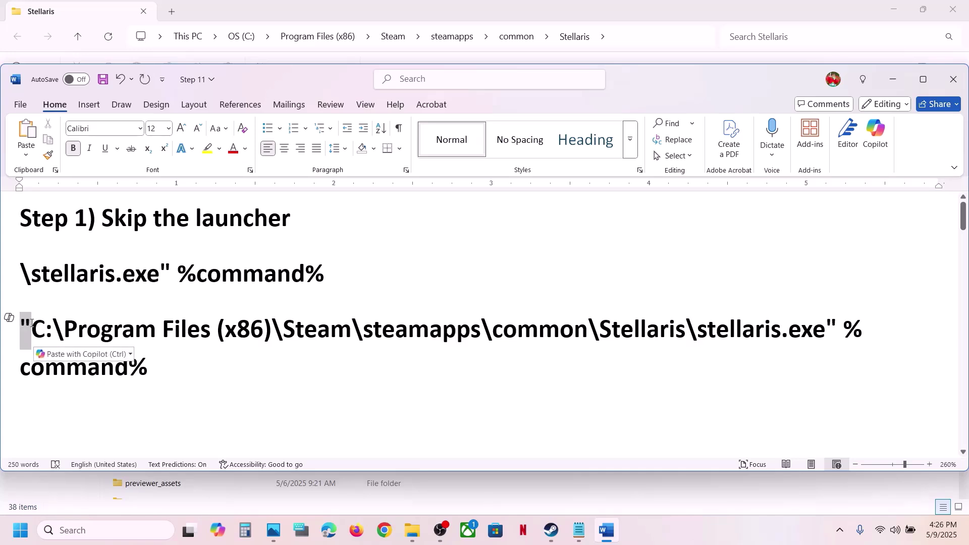
double_click(590, 321)
left_click(834, 327)
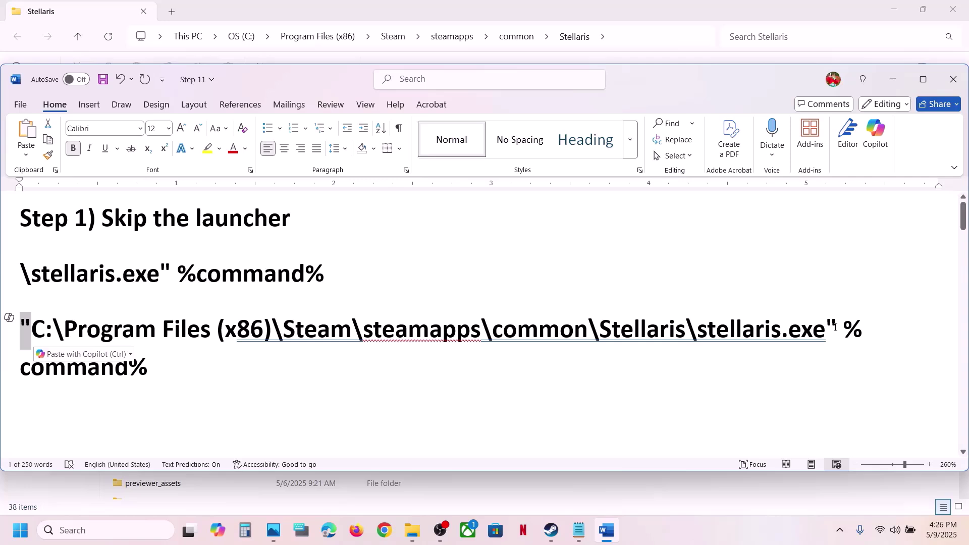
double_click(833, 326)
left_click(833, 327)
double_click(826, 327)
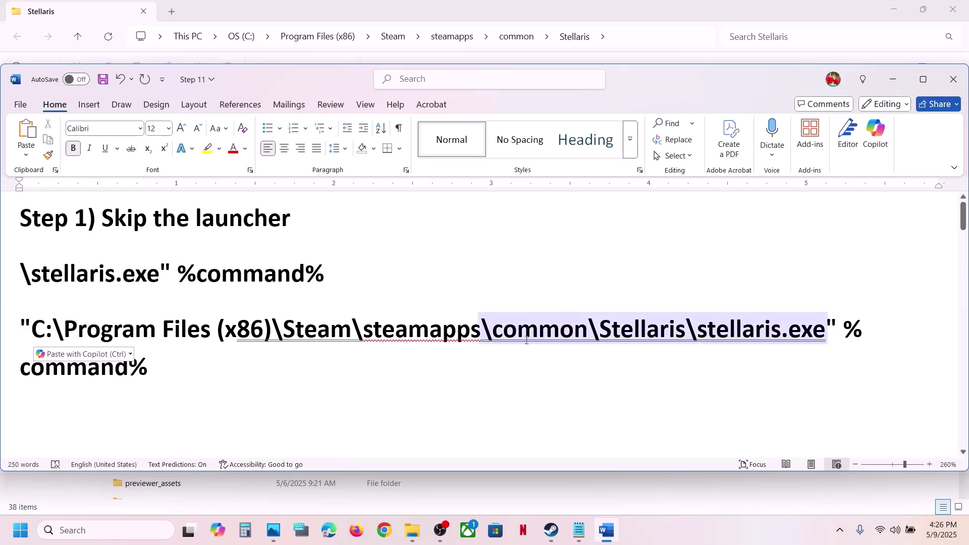
left_click(835, 327)
- Copy the complete launch command, from the opening quotation mark through %command%
left_click_drag(173, 370, 38, 332)
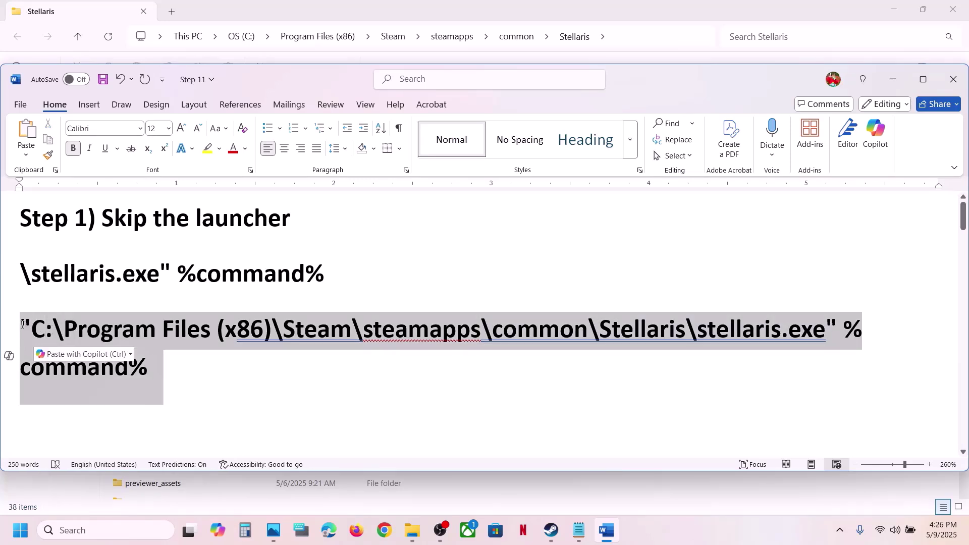
right_click(38, 331)
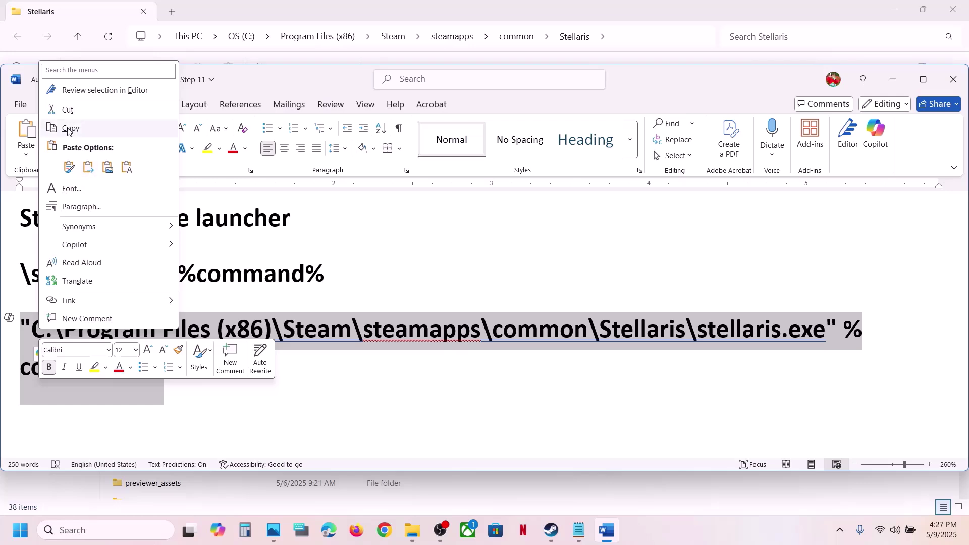
left_click(71, 129)
- Switch to Steam and set Stellaris's launch options to "C:\Program Files (x86)\Steam\steamapps\common\Stellaris\stellaris.exe" %command%, closing its properties
left_click(551, 530)
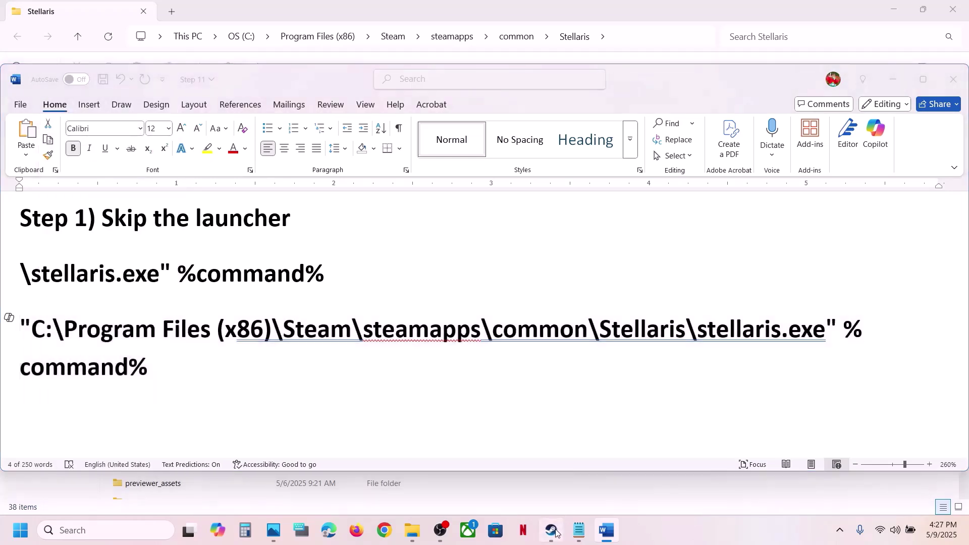
right_click(92, 339)
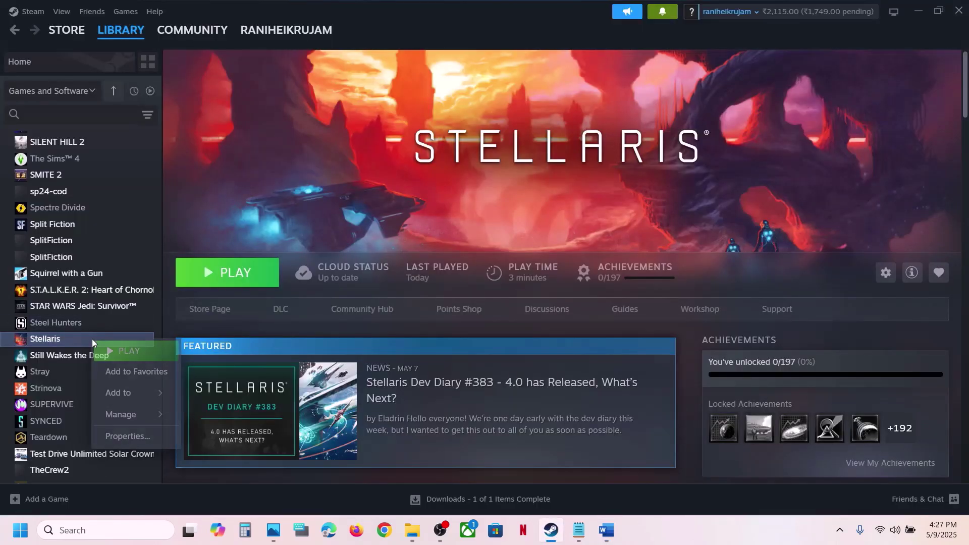
left_click(132, 436)
left_click(441, 303)
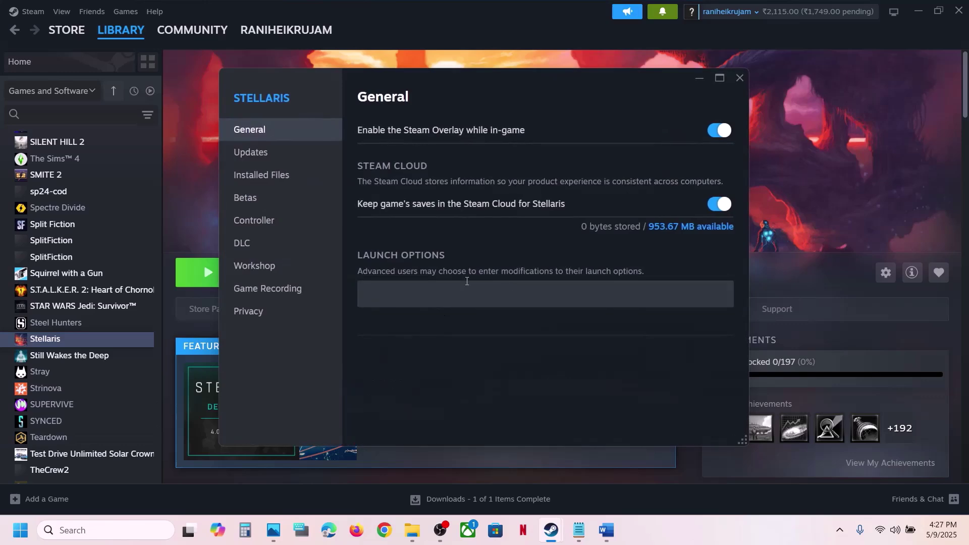
key("ctrl+v")
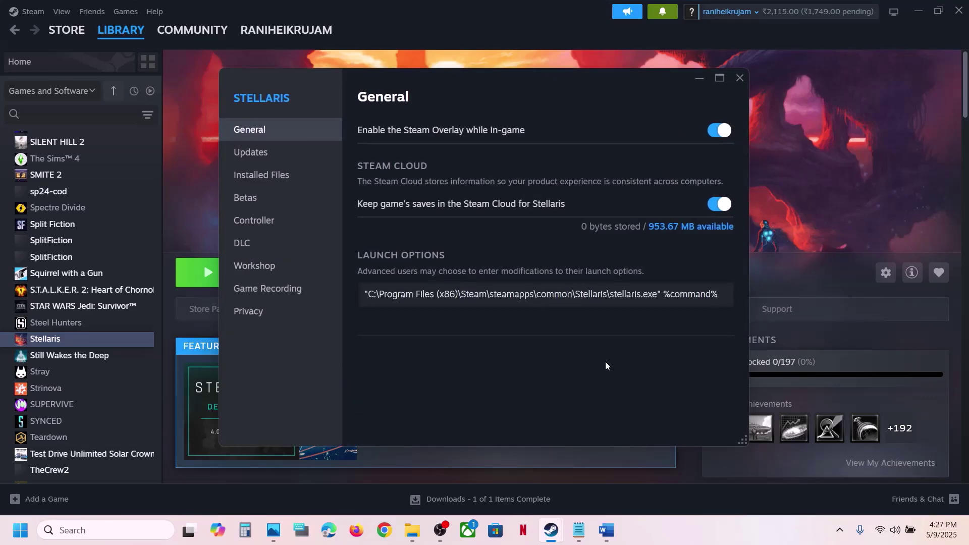
left_click(740, 78)
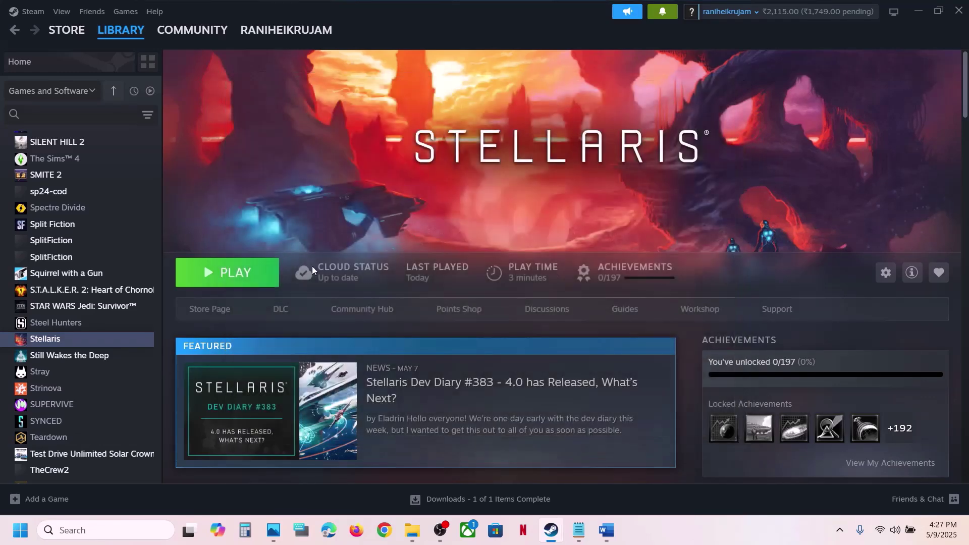
- Launch Stellaris from the Steam library to test the launch options, and stop the running game
left_click(244, 287)
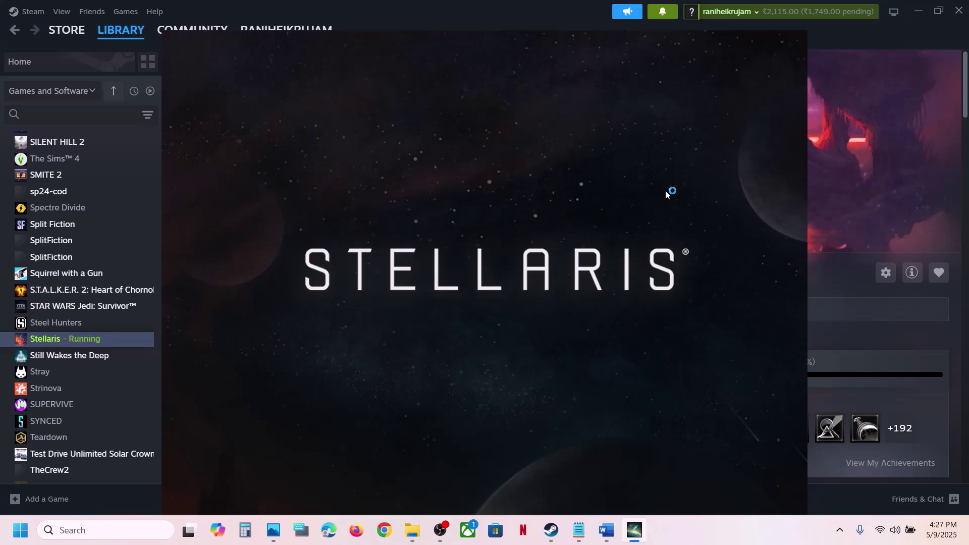
left_click(864, 172)
left_click(268, 282)
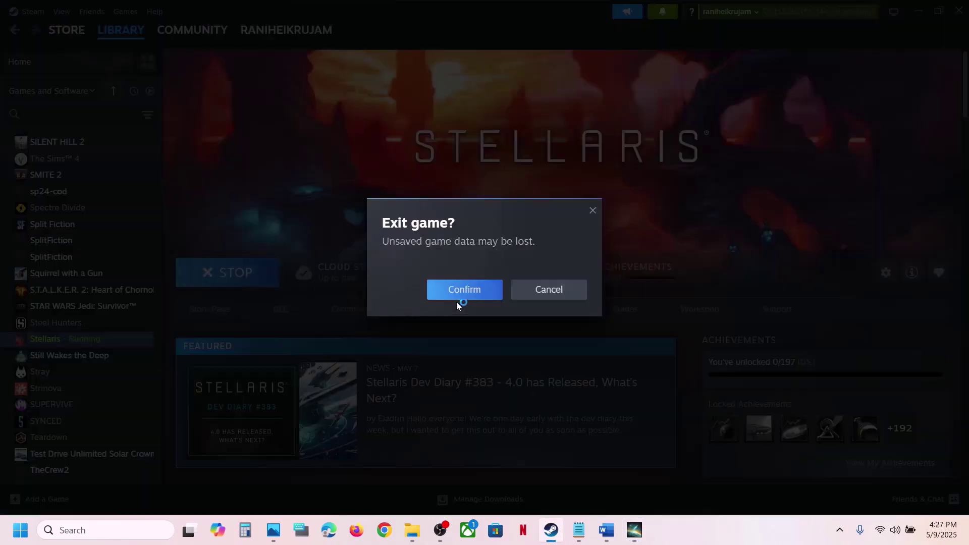
left_click(460, 298)
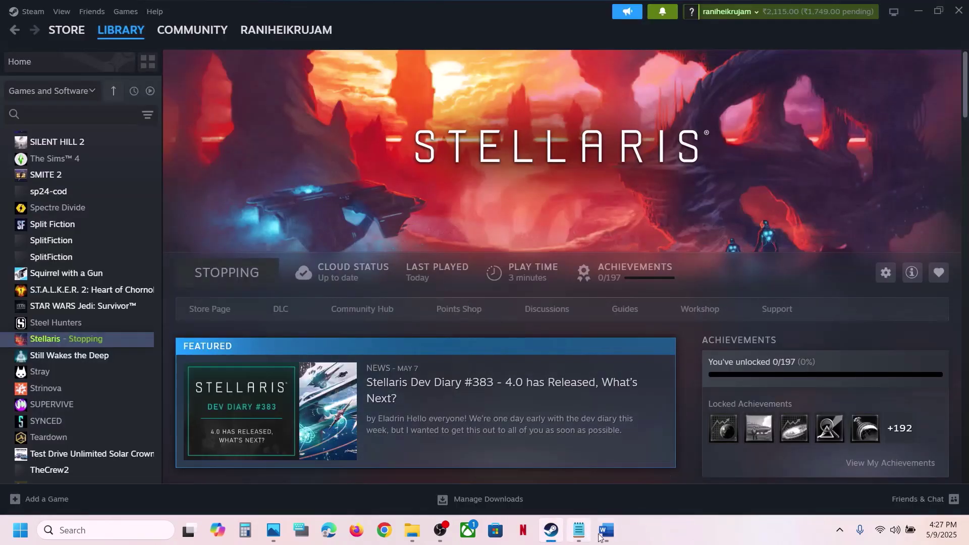
- Switch to the Word notes and highlight "Run the game from the game installation folder" in Step 2
left_click(606, 530)
scroll(362, 372, "down", 2)
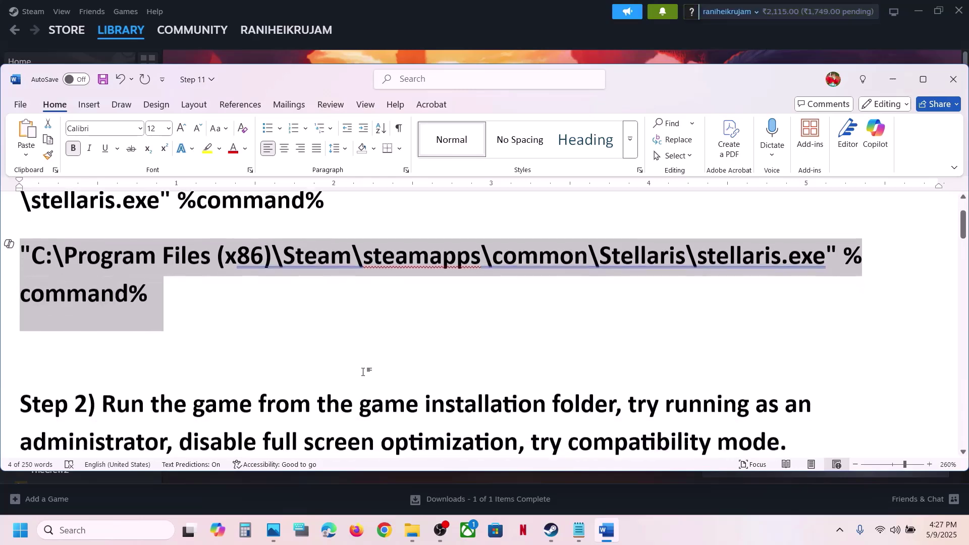
scroll(363, 372, "down", 2)
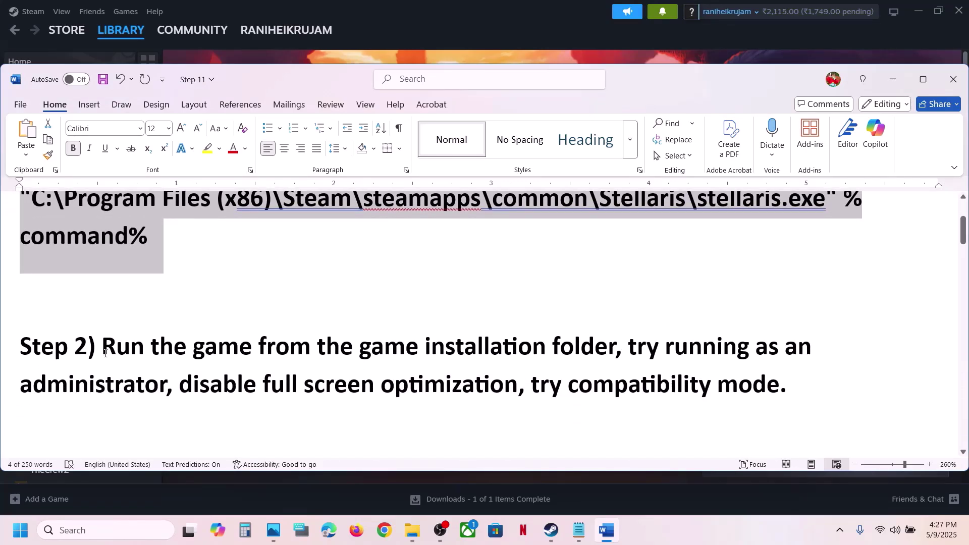
left_click_drag(105, 352, 615, 348)
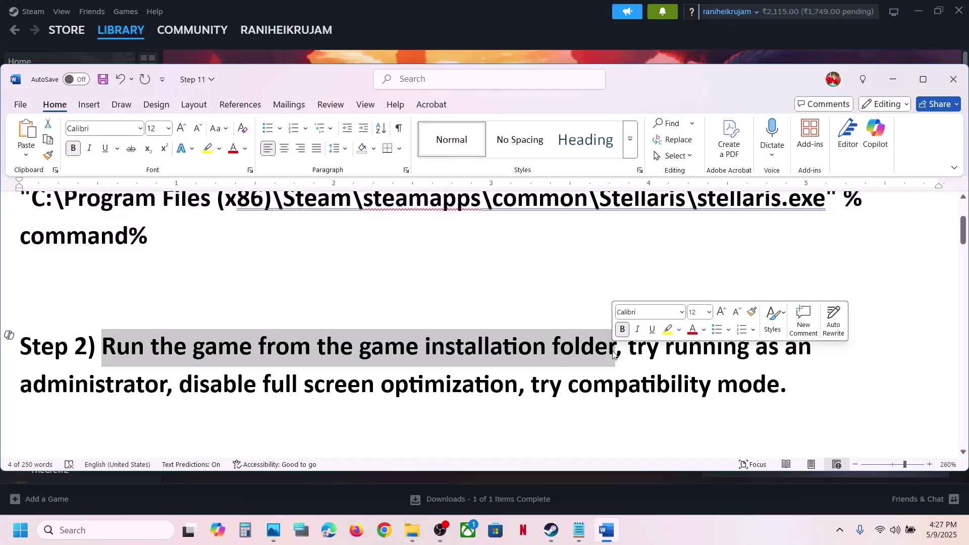
- Return to Steam, browse the local files of Stellaris and select the stellaris application in the installation folder
left_click(589, 56)
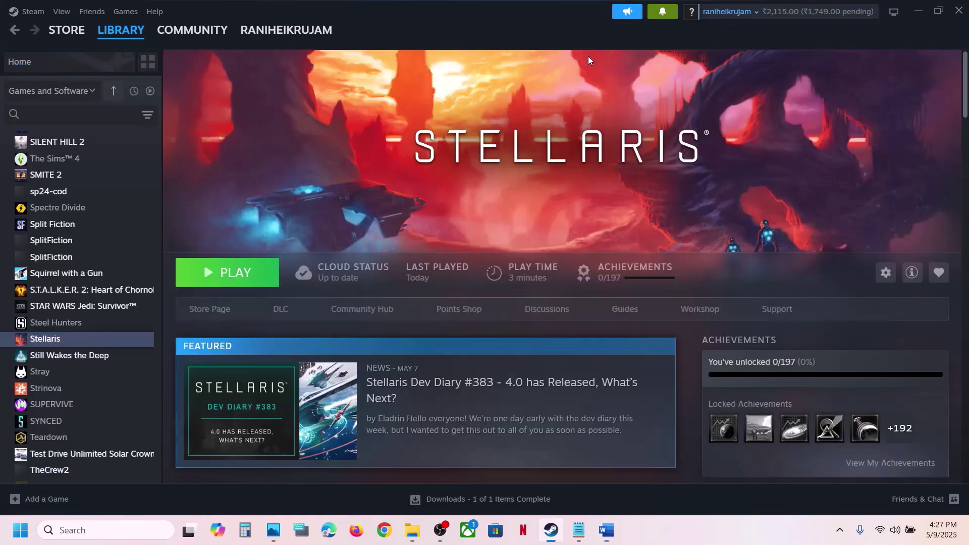
right_click(107, 345)
mouse_move(152, 421)
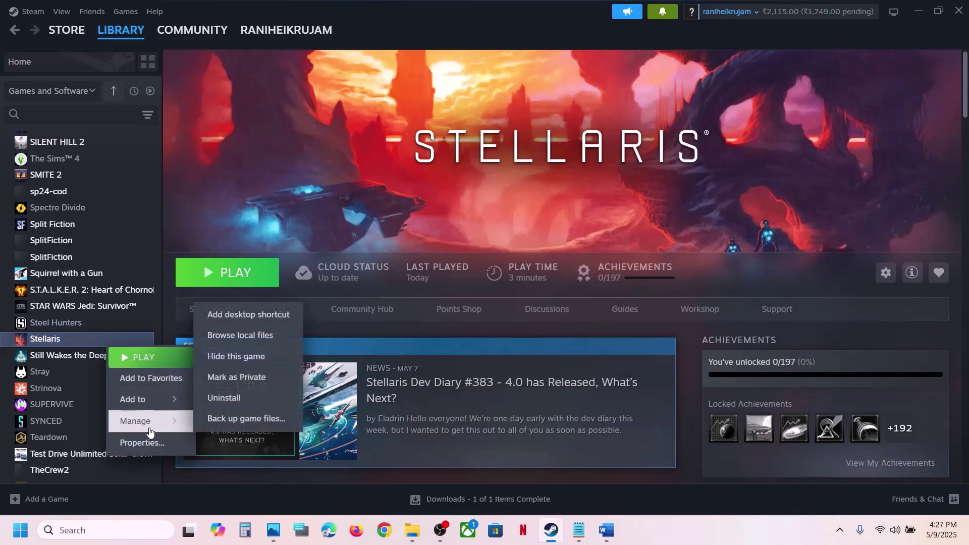
left_click(258, 337)
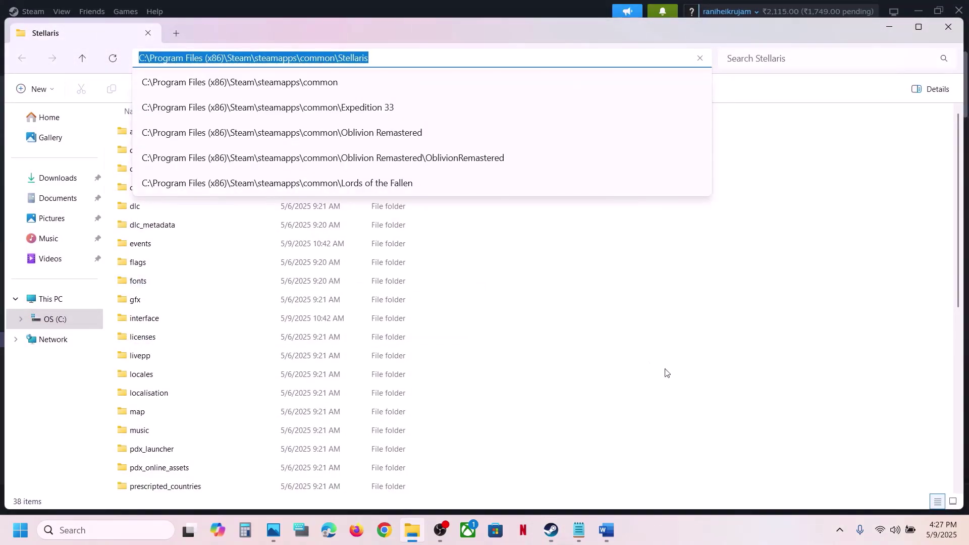
left_click(664, 372)
scroll(172, 402, "down", 6)
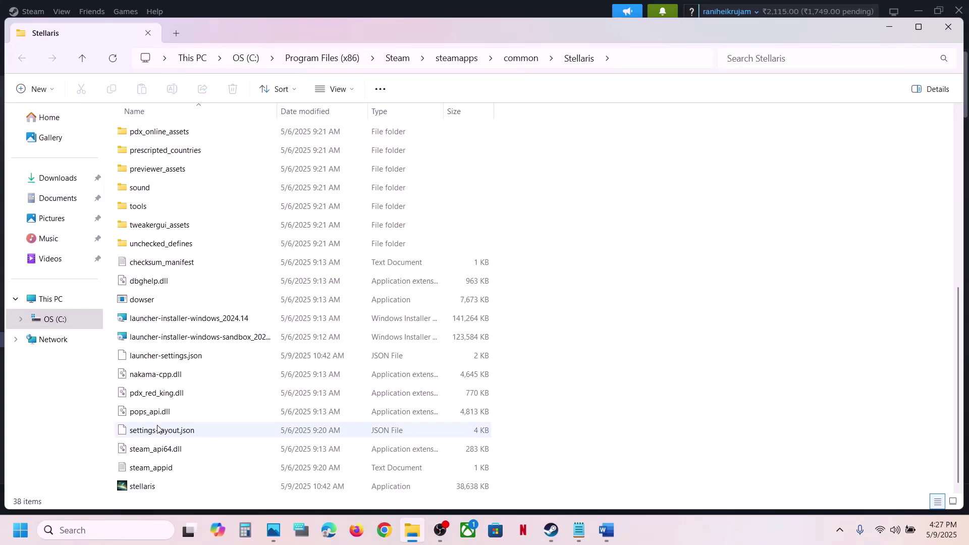
left_click(146, 485)
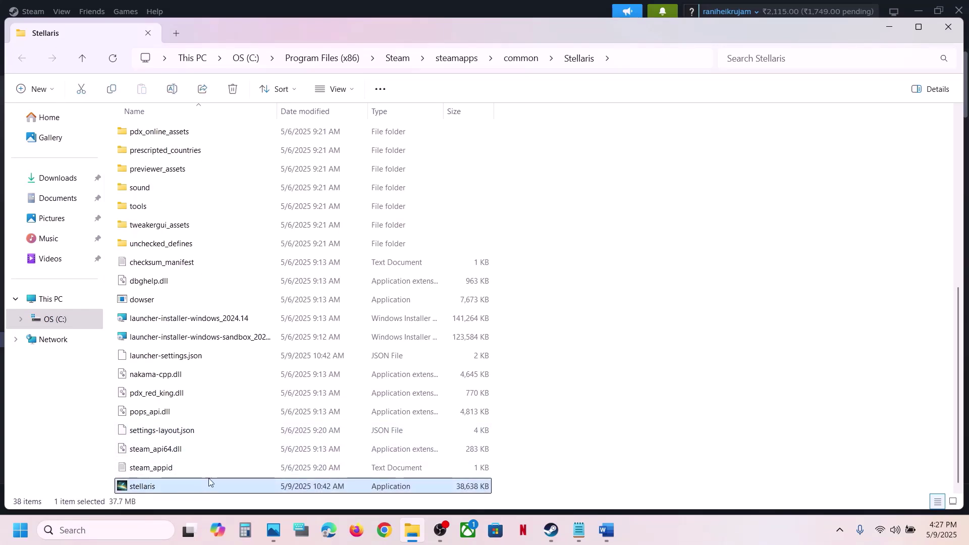
- Switch to Steam and clear the launch options in Stellaris's properties, closing the properties window
mouse_move(170, 489)
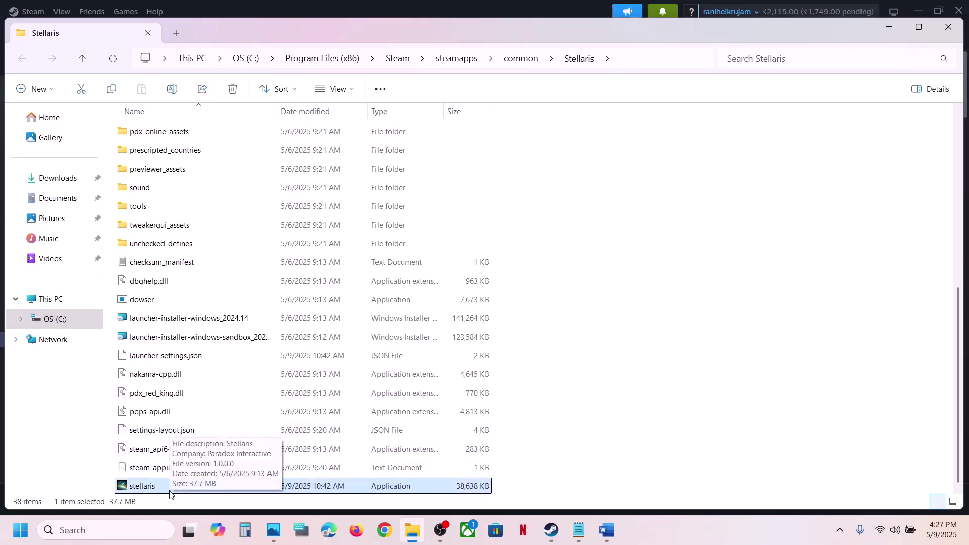
right_click(142, 491)
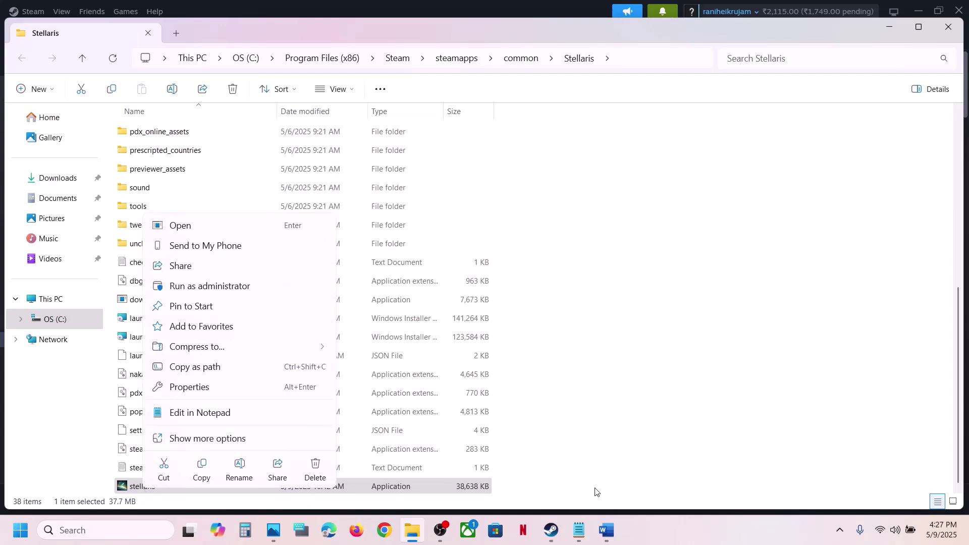
left_click(551, 530)
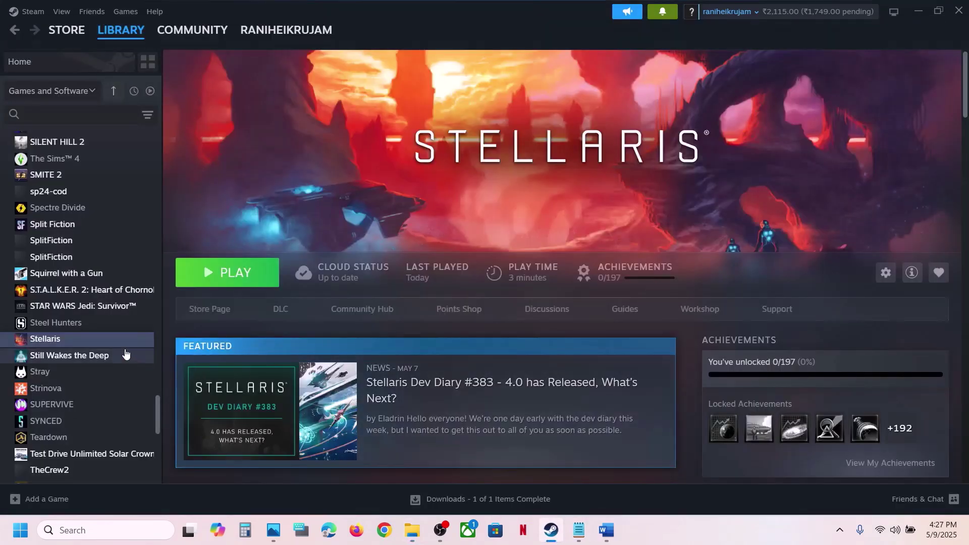
right_click(116, 341)
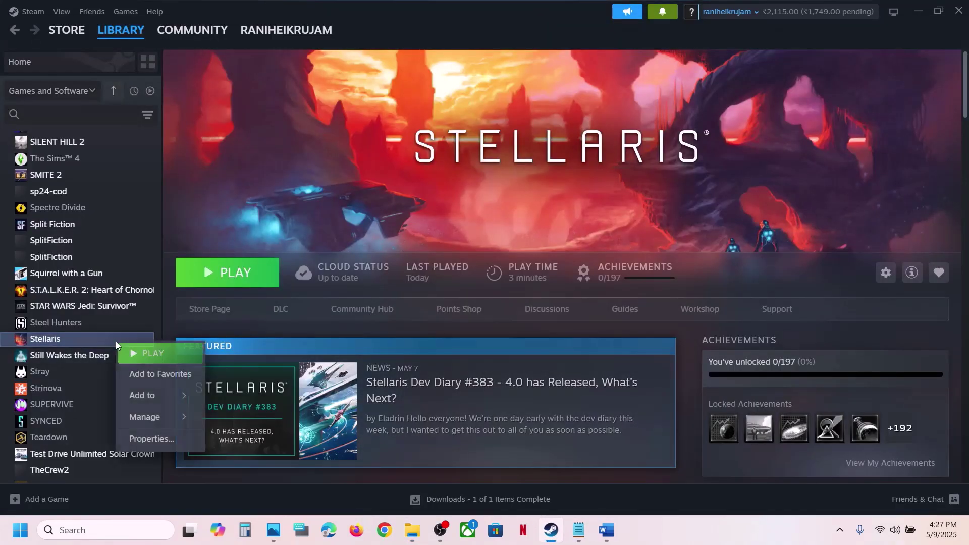
left_click(175, 442)
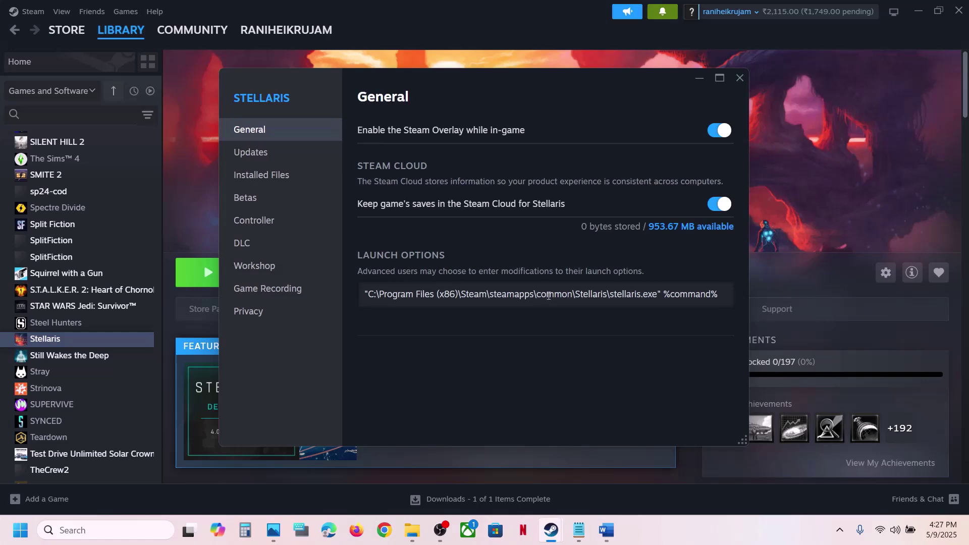
triple_click(549, 295)
key("BackSpace")
left_click(739, 80)
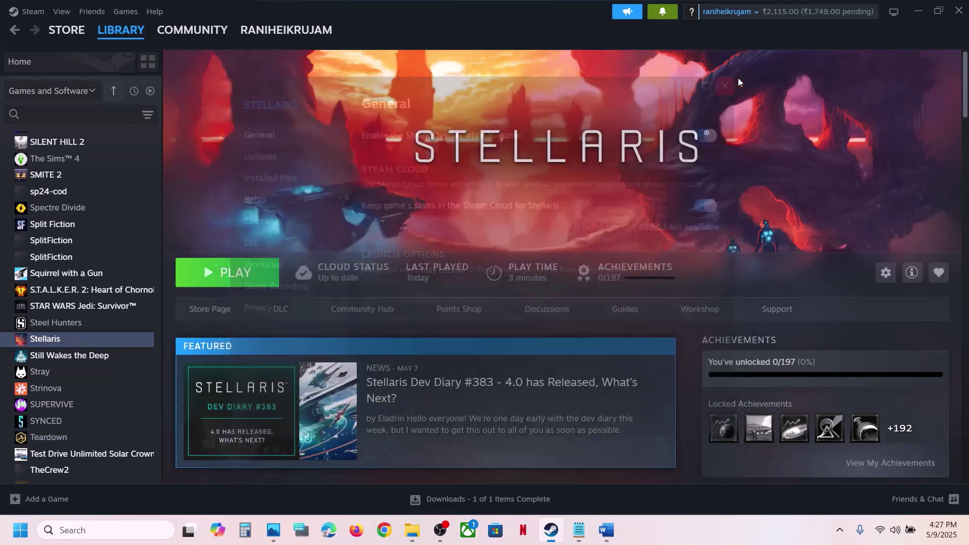
- Browse the local files of Stellaris from the Steam library to return to its installation folder
mouse_move(607, 531)
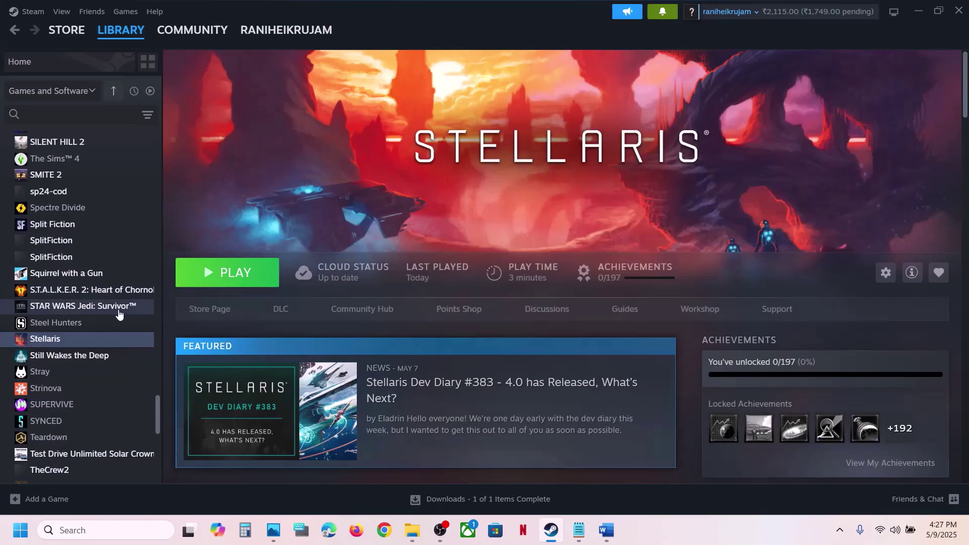
right_click(86, 344)
mouse_move(142, 419)
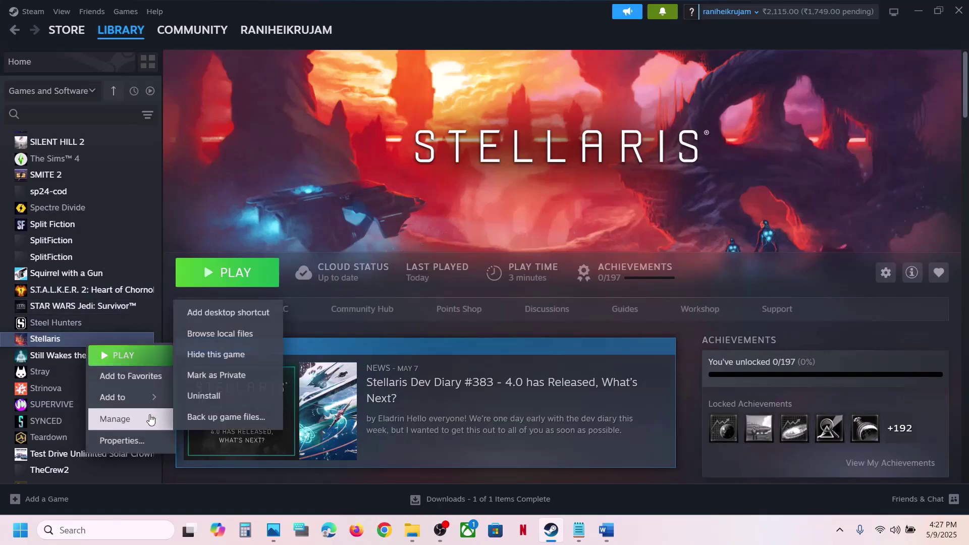
left_click(206, 333)
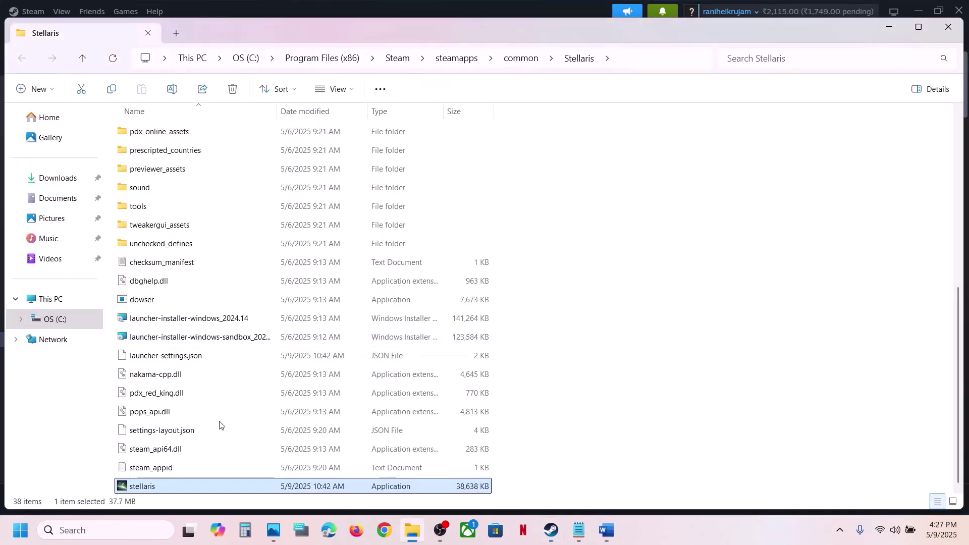
- Set the stellaris application to run as an administrator in its compatibility properties and confirm
right_click(149, 490)
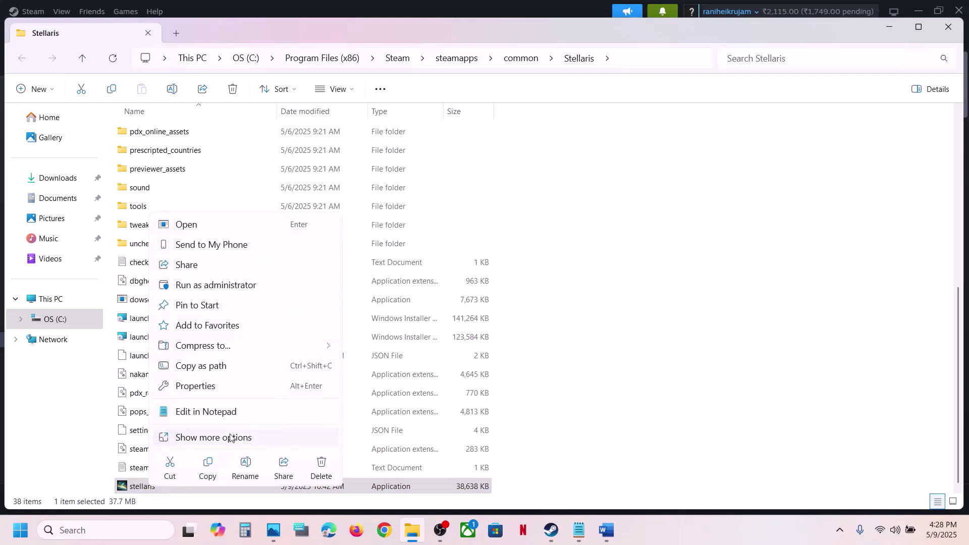
left_click(203, 393)
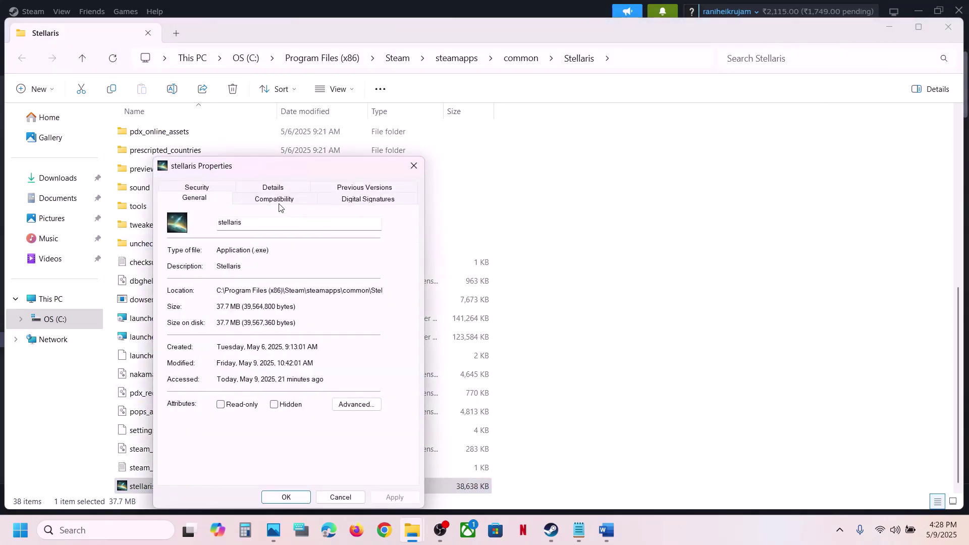
left_click(279, 201)
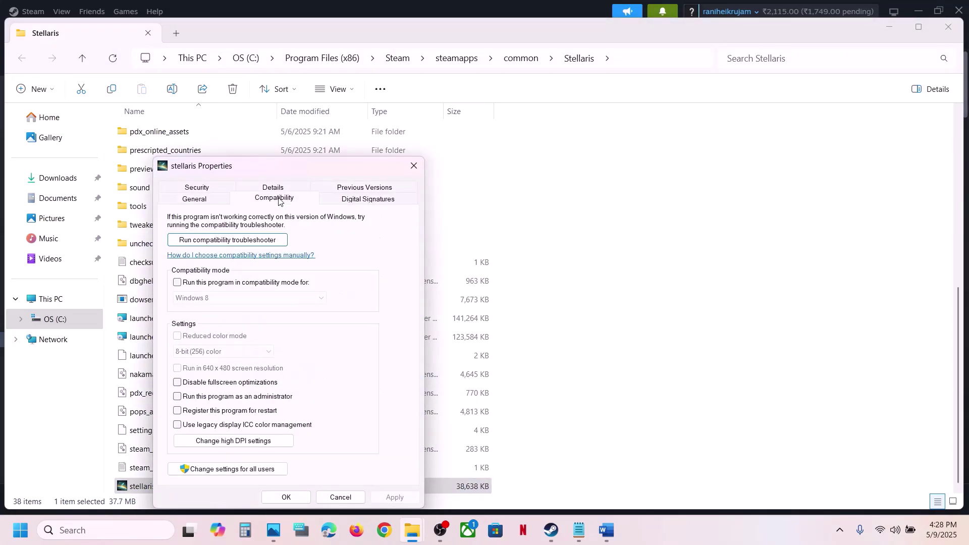
left_click(176, 397)
left_click(379, 494)
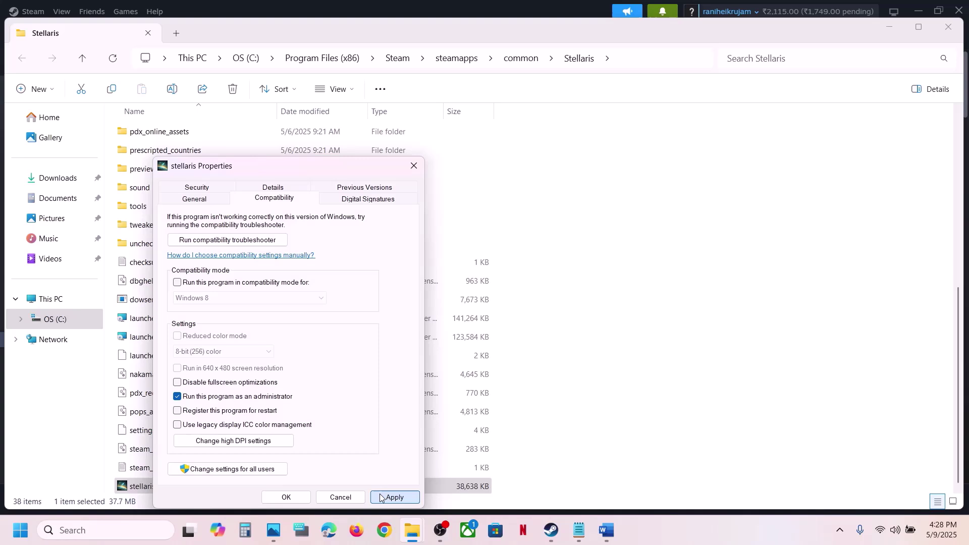
left_click(282, 497)
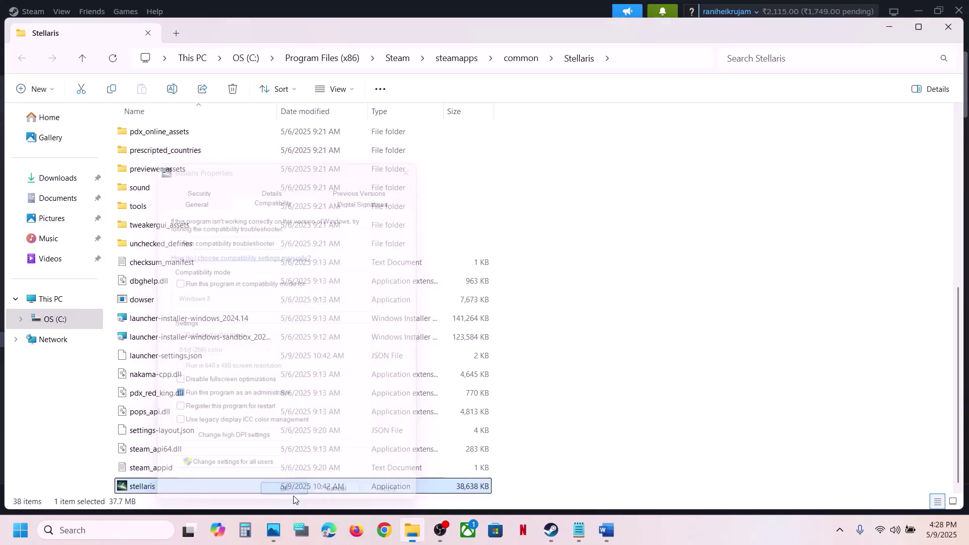
- Reopen the stellaris application's compatibility properties and apply compatibility mode, first for Windows 8 and then for Windows 7
right_click(170, 488)
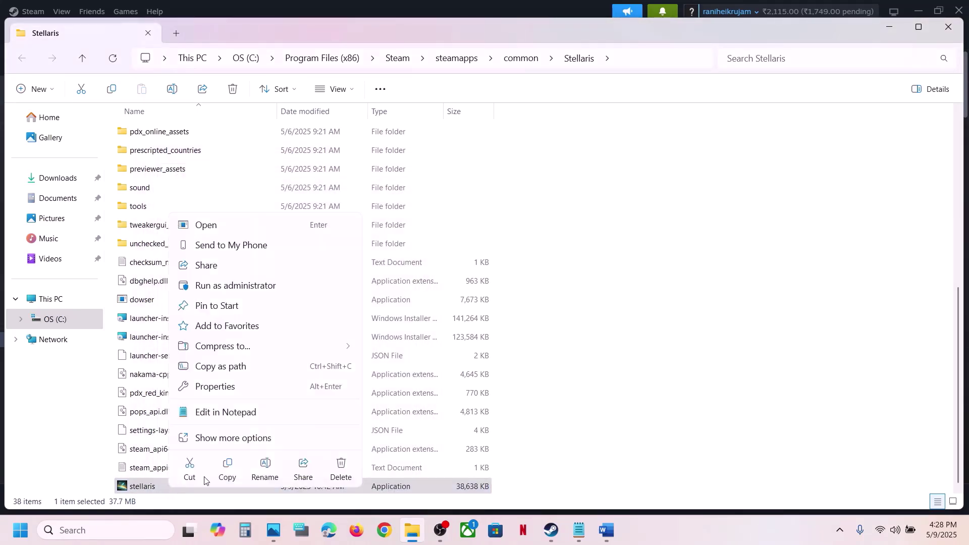
left_click(222, 387)
left_click(301, 202)
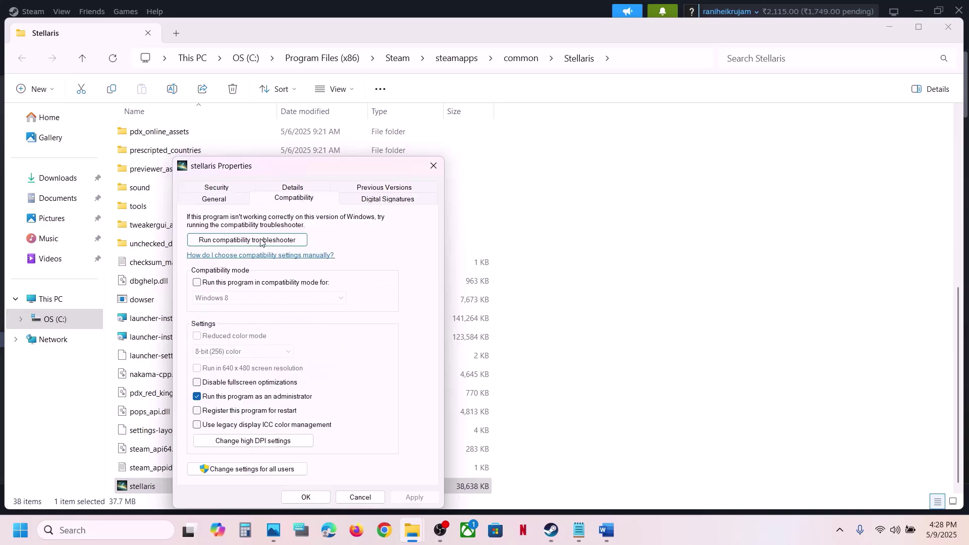
left_click(196, 283)
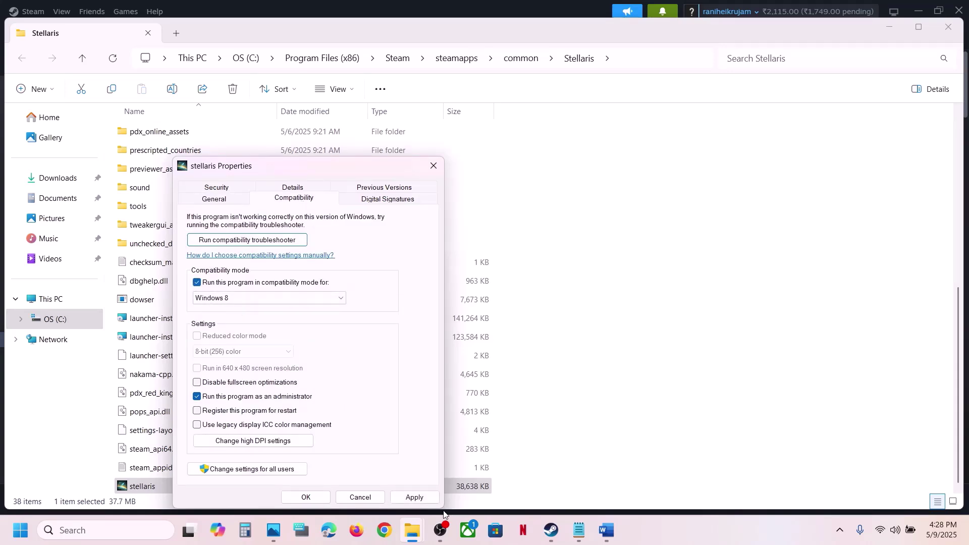
left_click(414, 497)
left_click(243, 299)
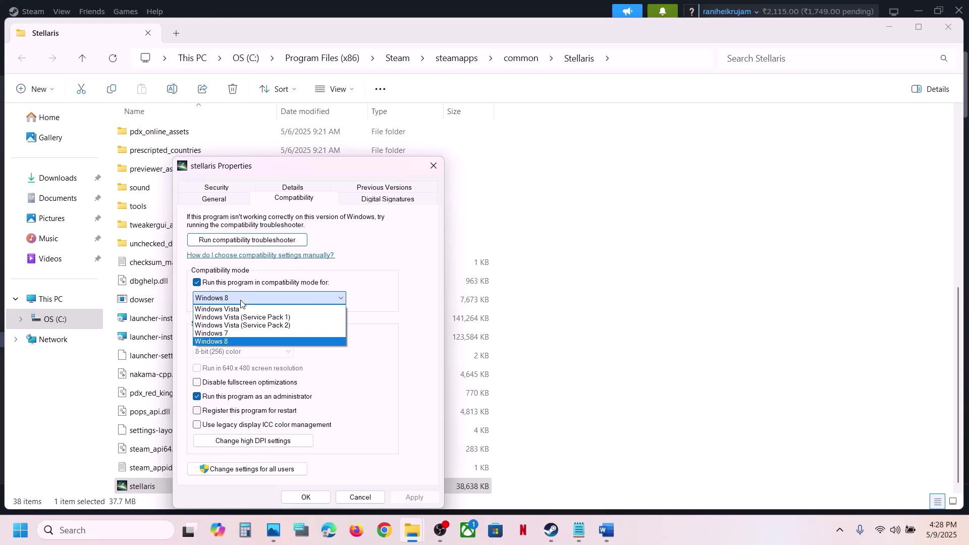
left_click(233, 337)
left_click(414, 497)
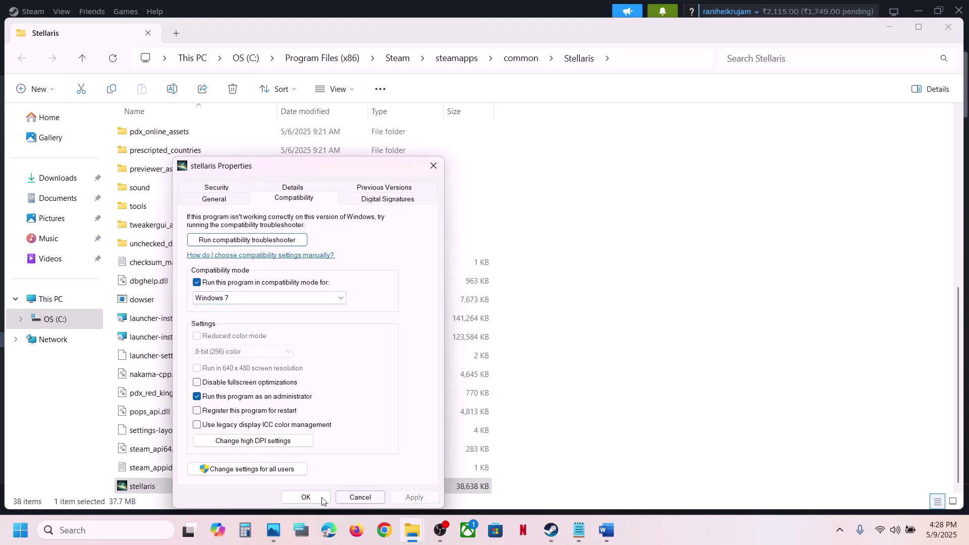
- Disable fullscreen optimizations for the stellaris application, apply the change and close its properties
left_click(237, 384)
left_click(413, 497)
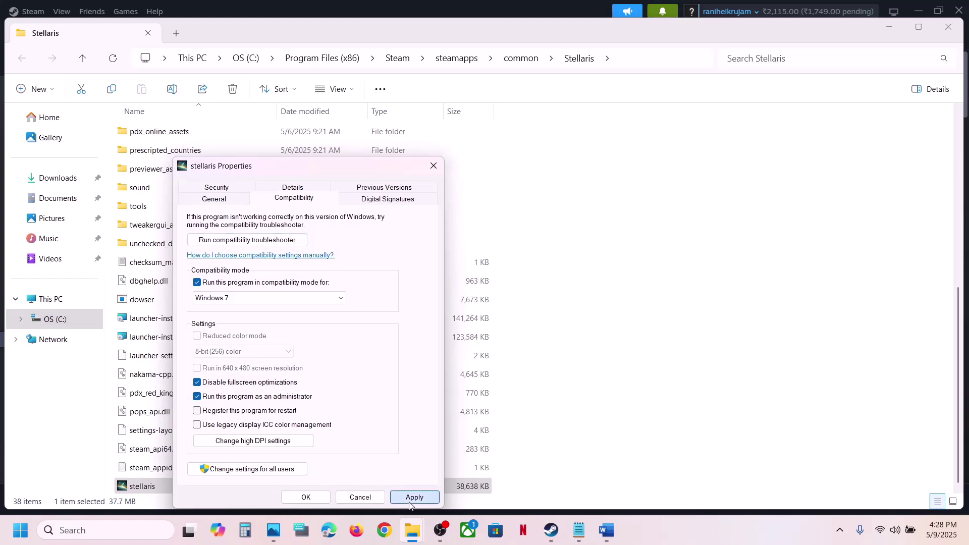
left_click(306, 498)
- Turn off compatibility mode, Disable fullscreen optimizations and Run this program as an administrator for the stellaris application, and confirm
right_click(147, 490)
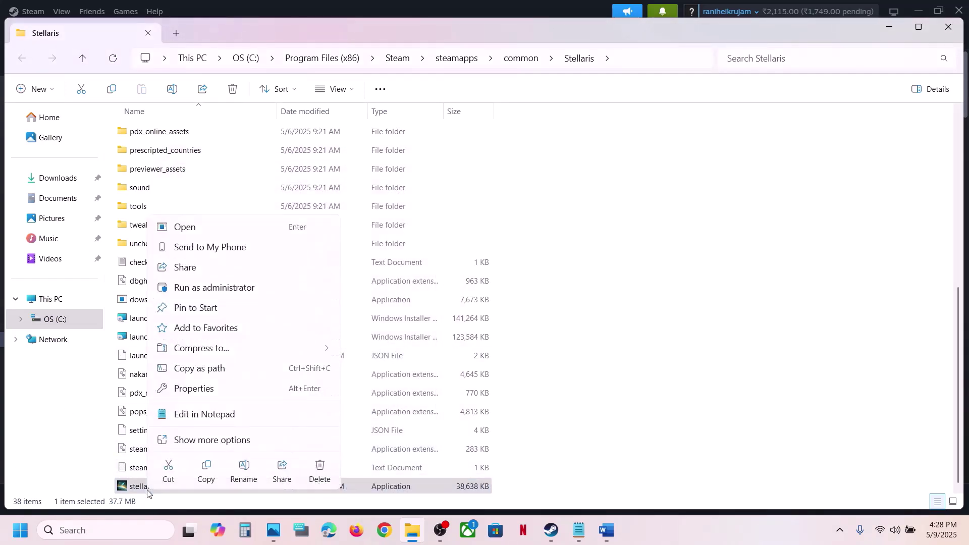
left_click(192, 388)
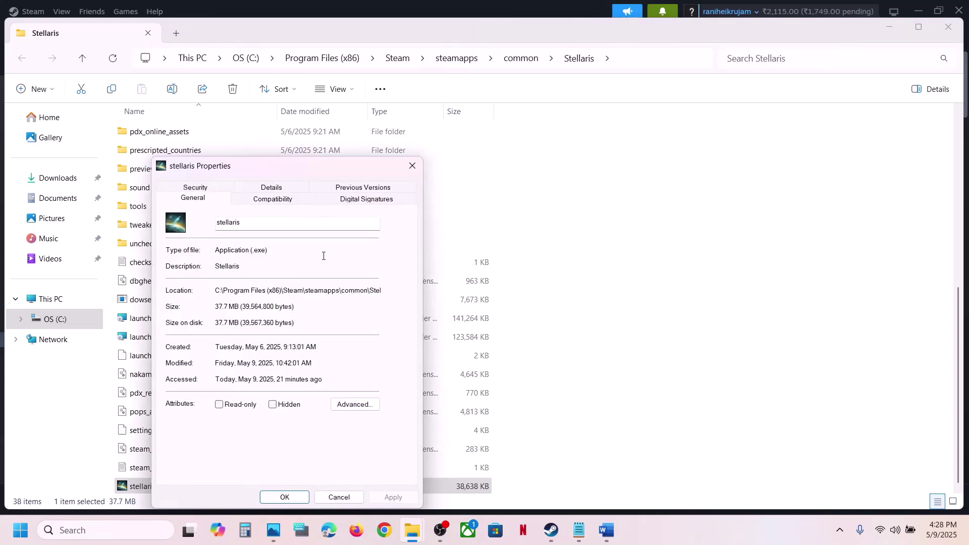
left_click(268, 200)
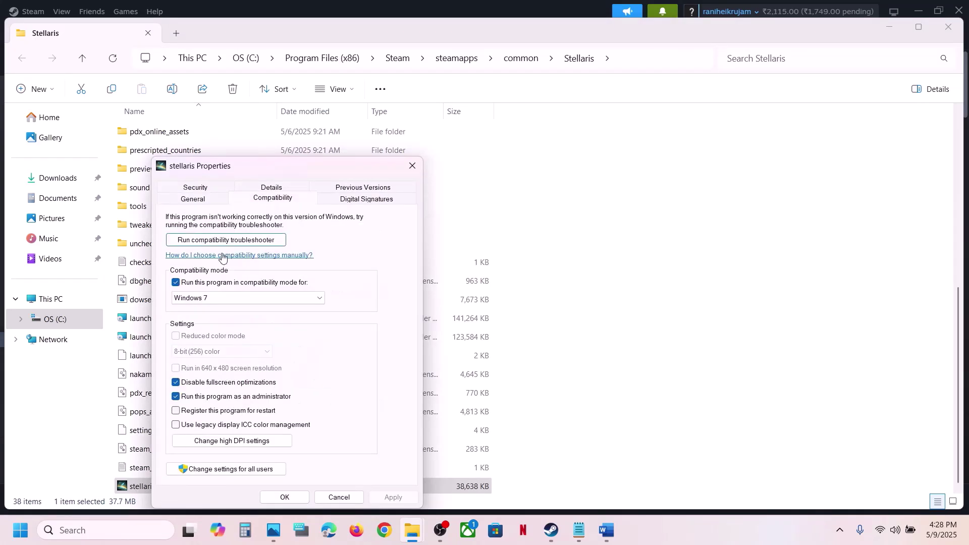
left_click(176, 283)
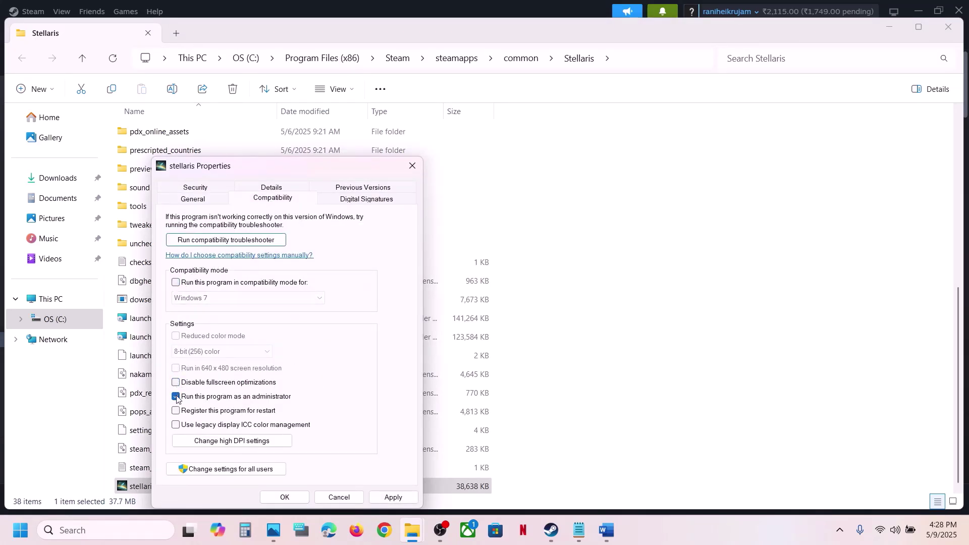
left_click(393, 498)
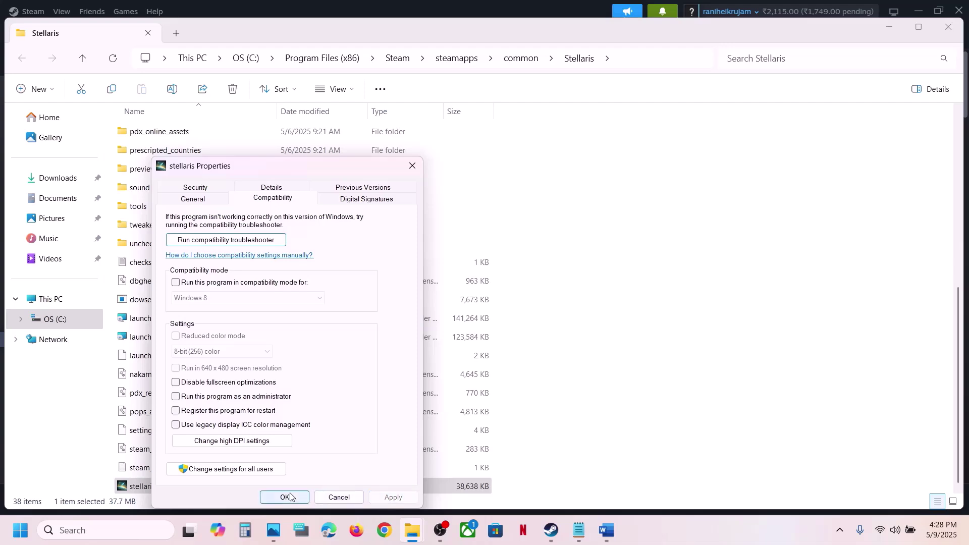
left_click(285, 497)
- Switch to the Word notes and highlight the Step 3 text about allowing the game exe through antivirus and Windows Security
left_click(551, 530)
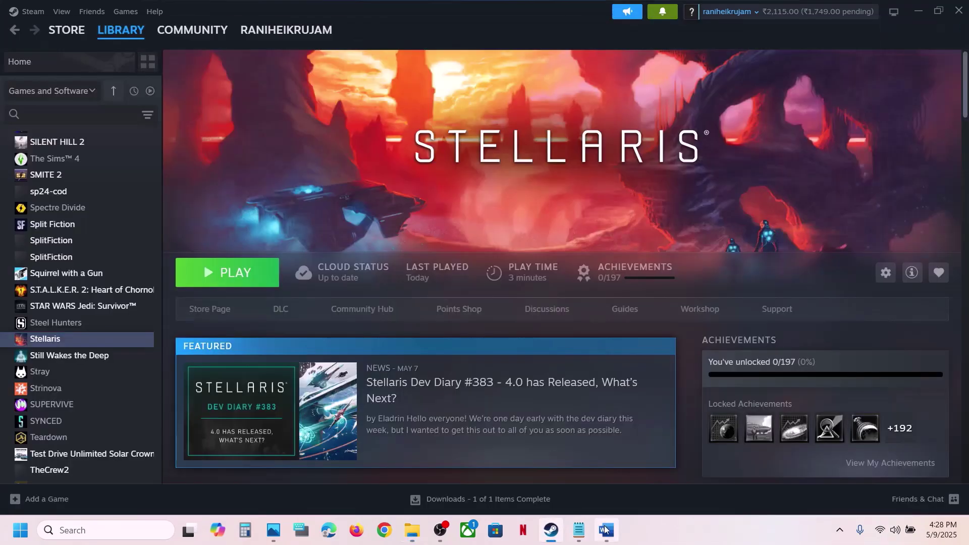
left_click(606, 530)
scroll(471, 294, "down", 2)
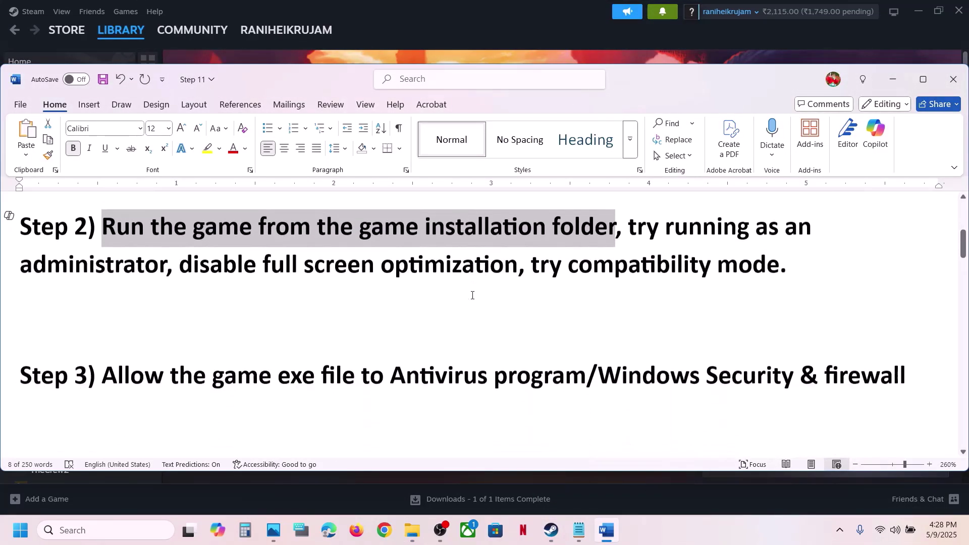
left_click_drag(127, 364, 589, 368)
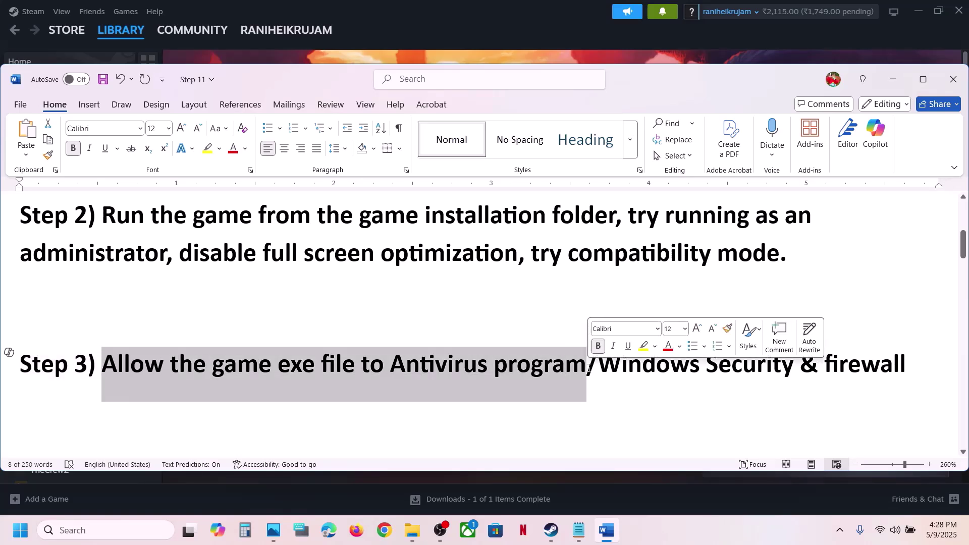
left_click(387, 393)
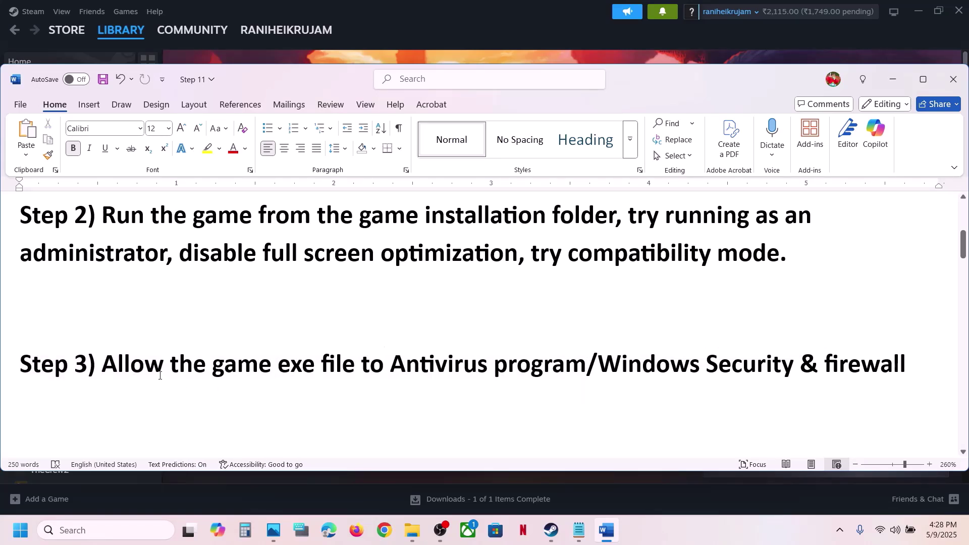
left_click_drag(160, 375, 84, 389)
left_click(587, 371)
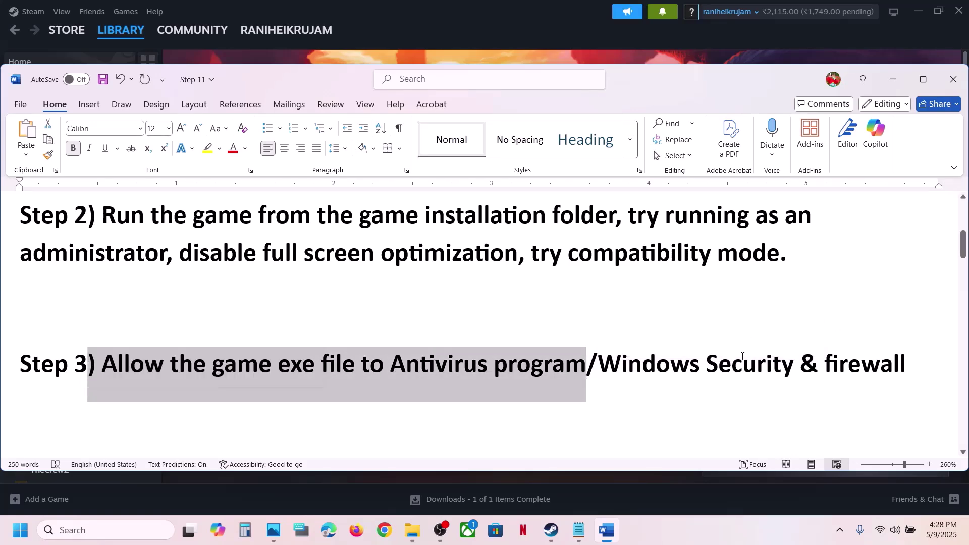
left_click_drag(758, 364, 705, 366)
- Leave the notes, open Windows Settings and go through Privacy & security to Virus & threat protection in Windows Security
left_click(517, 47)
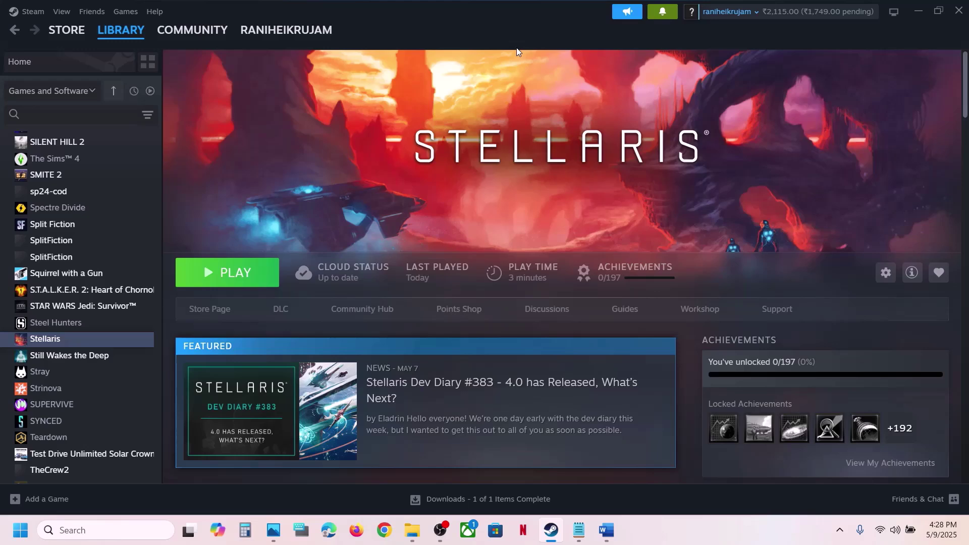
key("super+i")
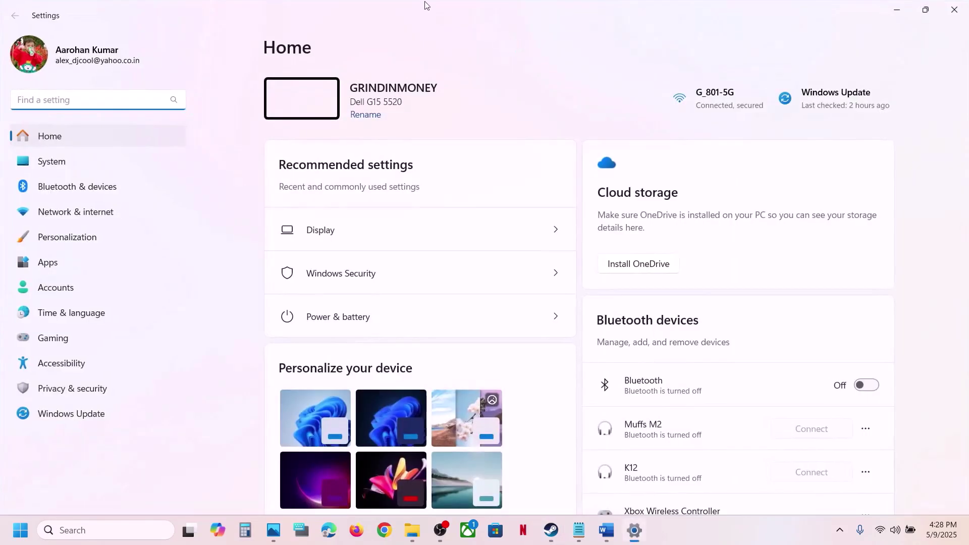
left_click(107, 396)
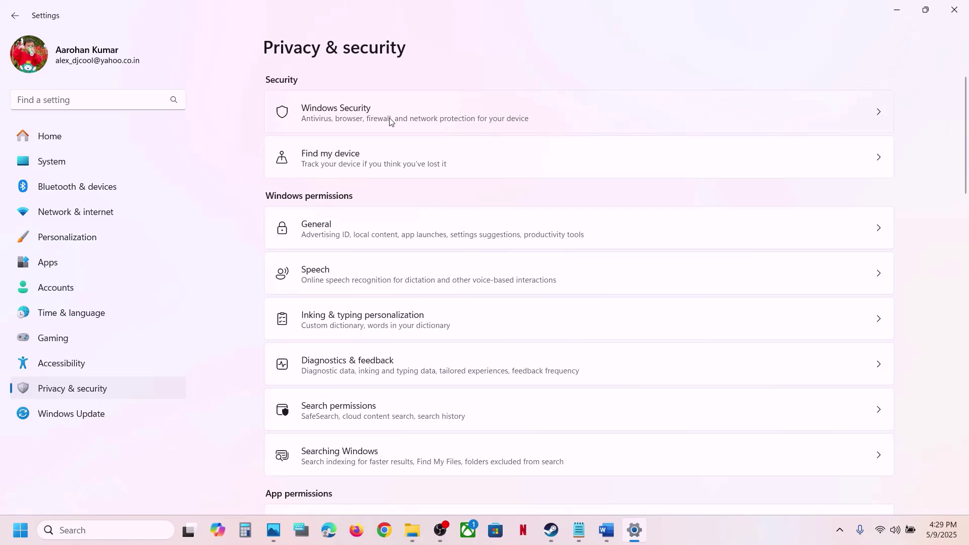
left_click(480, 133)
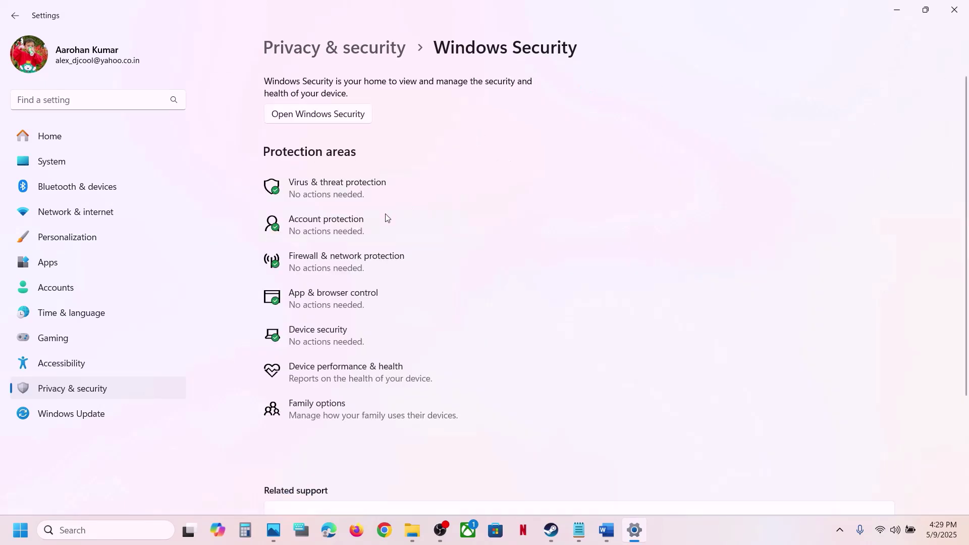
left_click(392, 187)
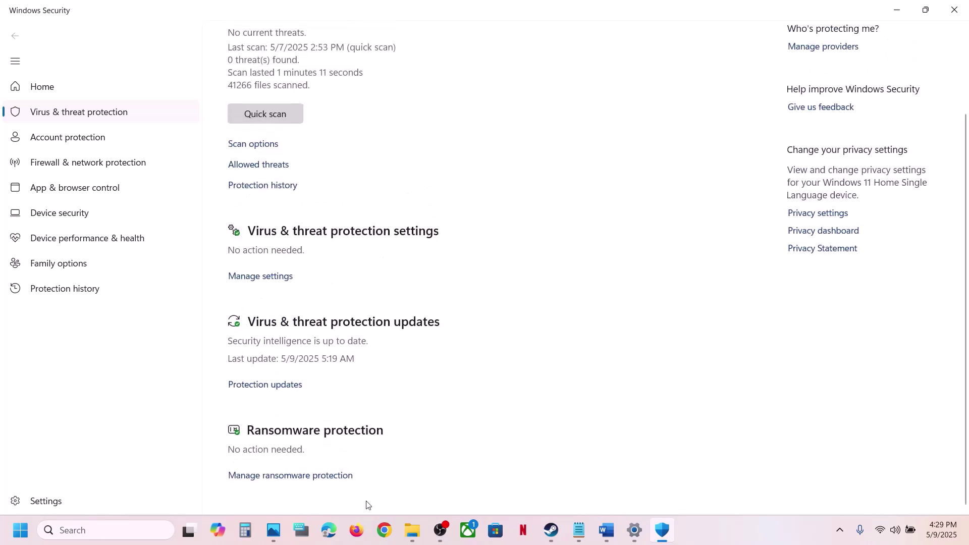
- Add the stellaris application from steamapps\common\Stellaris to the apps allowed under Windows Security's ransomware protection
left_click(309, 479)
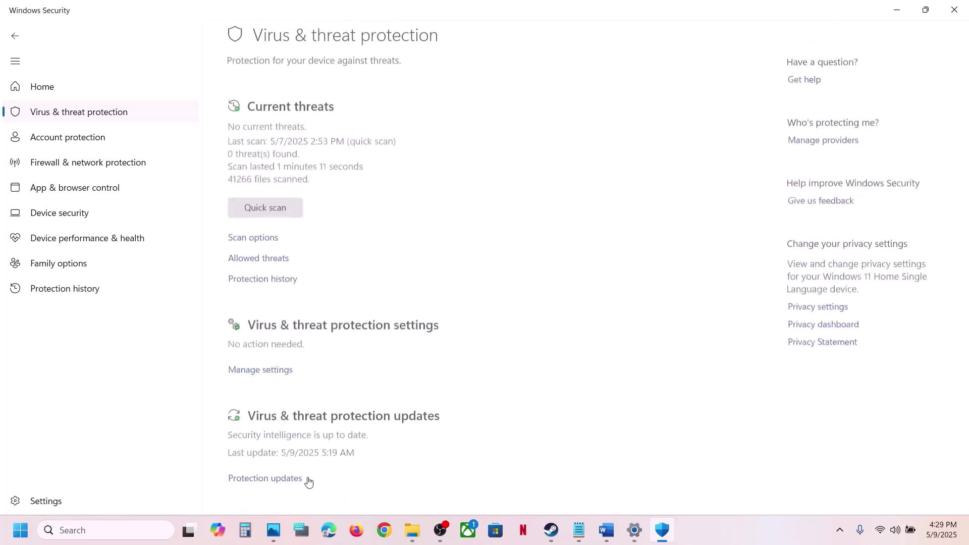
left_click(324, 267)
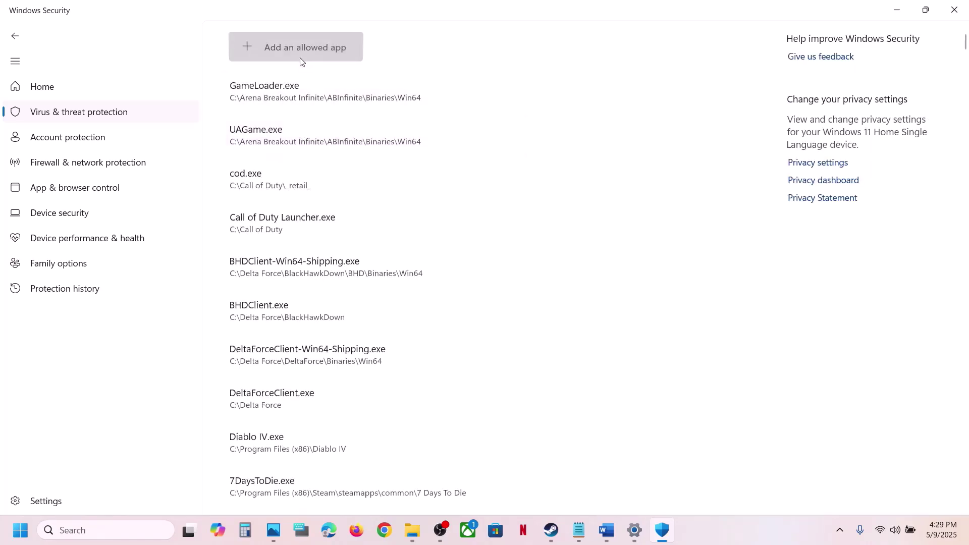
left_click(298, 60)
left_click(322, 97)
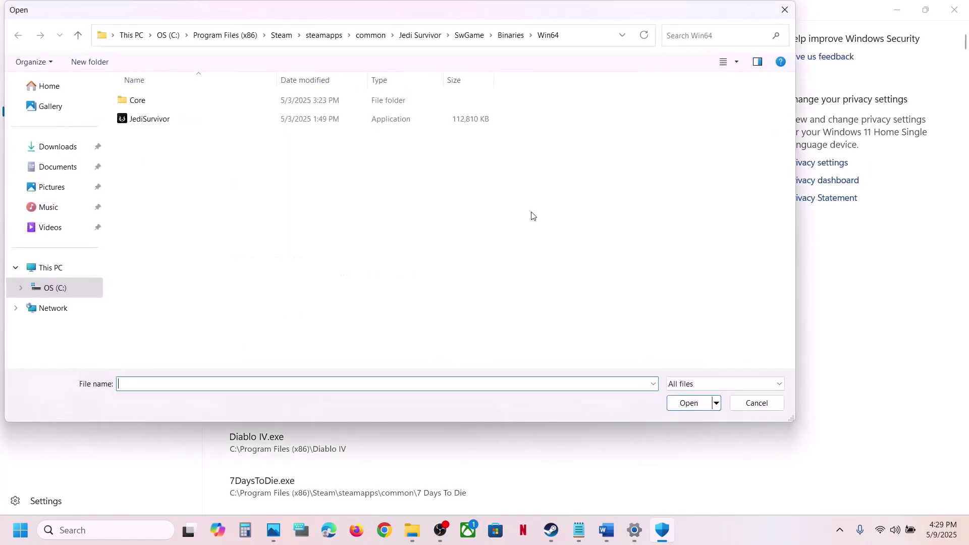
left_click(360, 38)
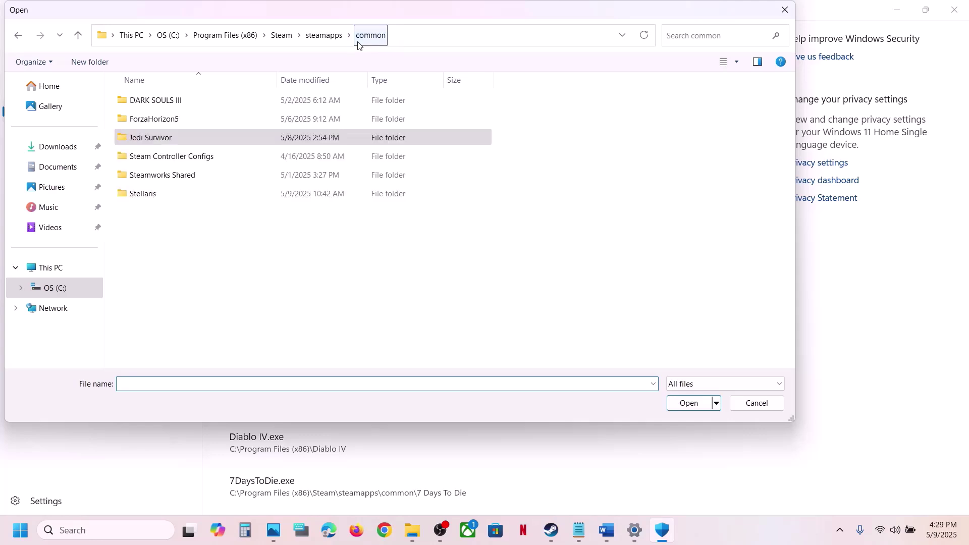
double_click(142, 194)
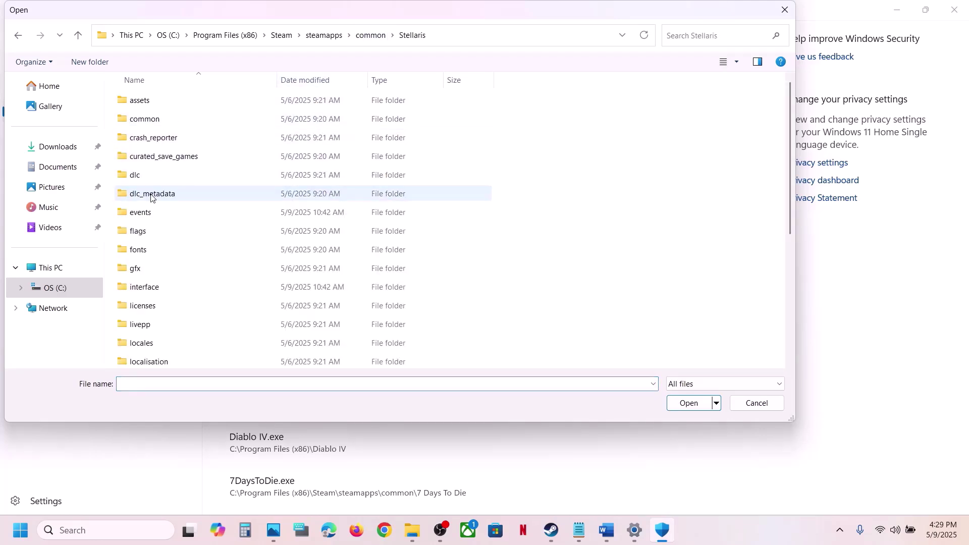
scroll(189, 228, "down", 5)
left_click(149, 361)
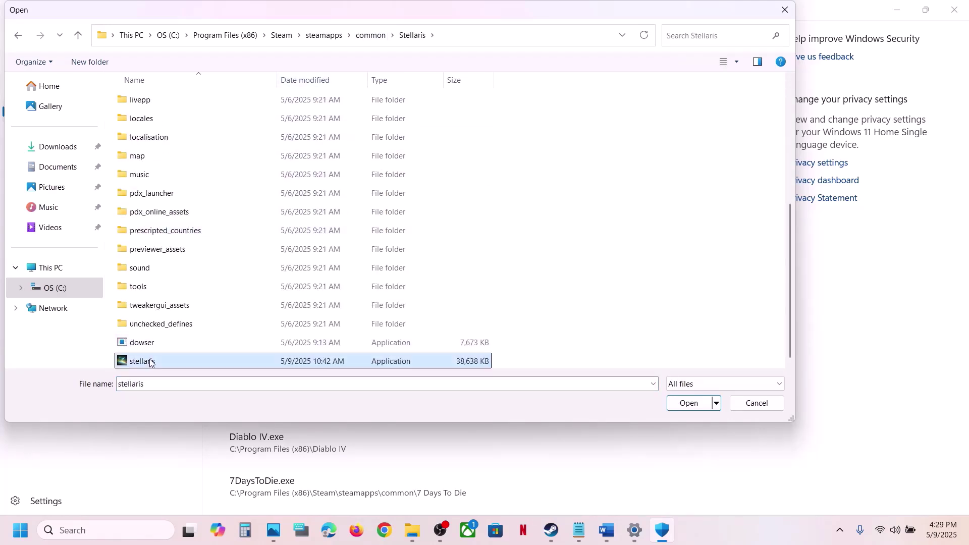
left_click(687, 404)
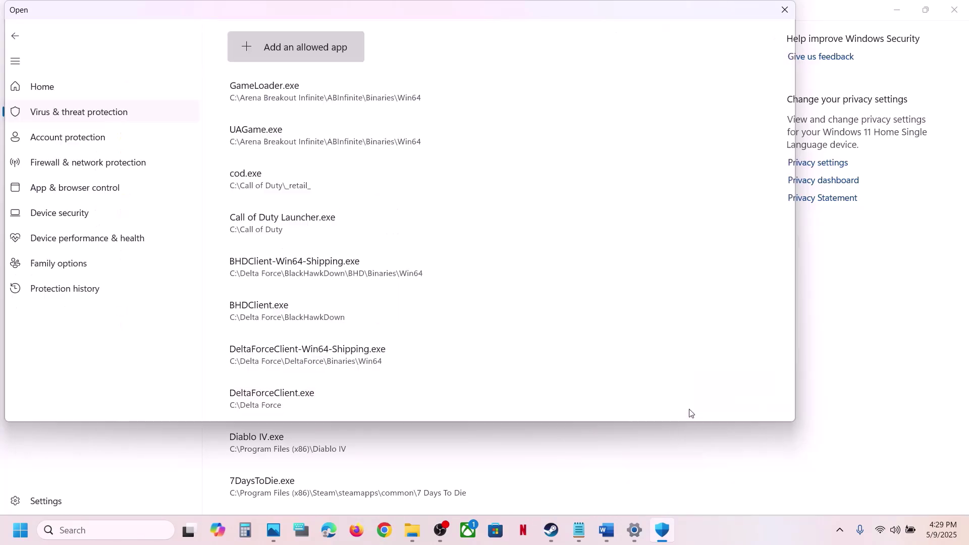
- Open Control Panel and go through System and Security to Windows Defender Firewall's list of allowed apps
left_click(127, 525)
type("cont")
type("rol")
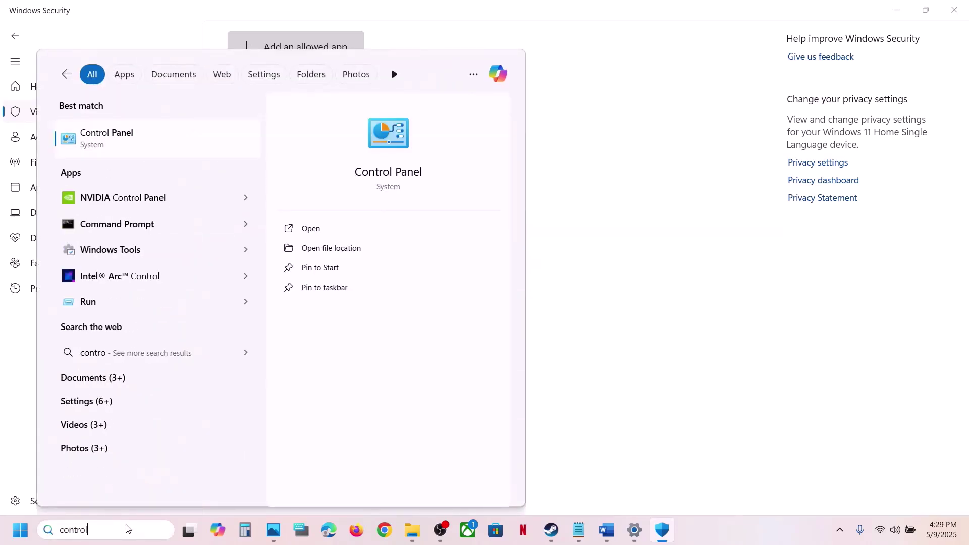
key("Return")
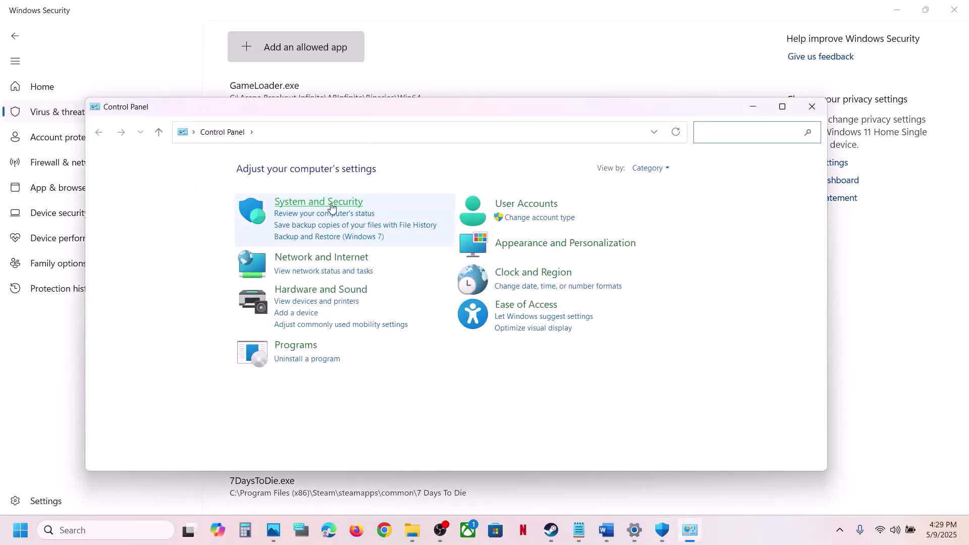
left_click(305, 204)
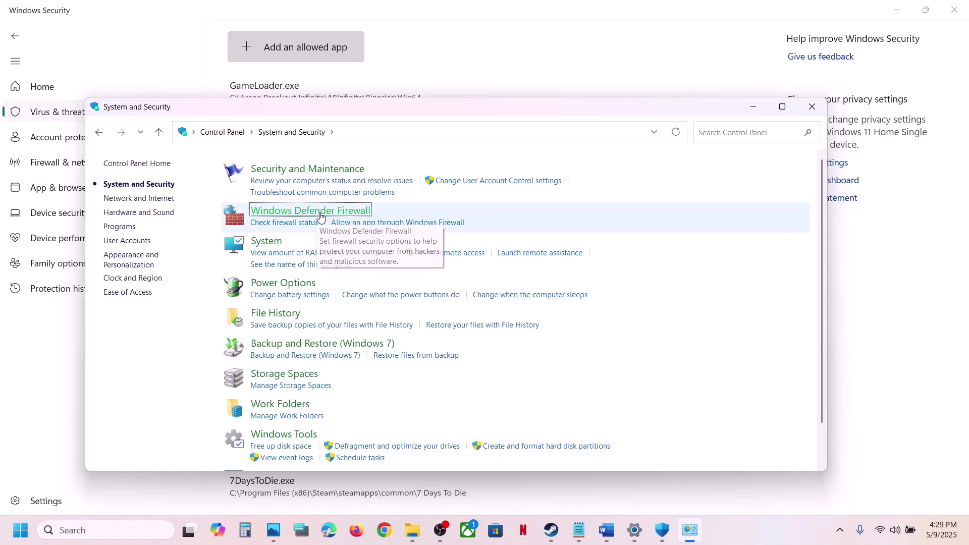
left_click(316, 212)
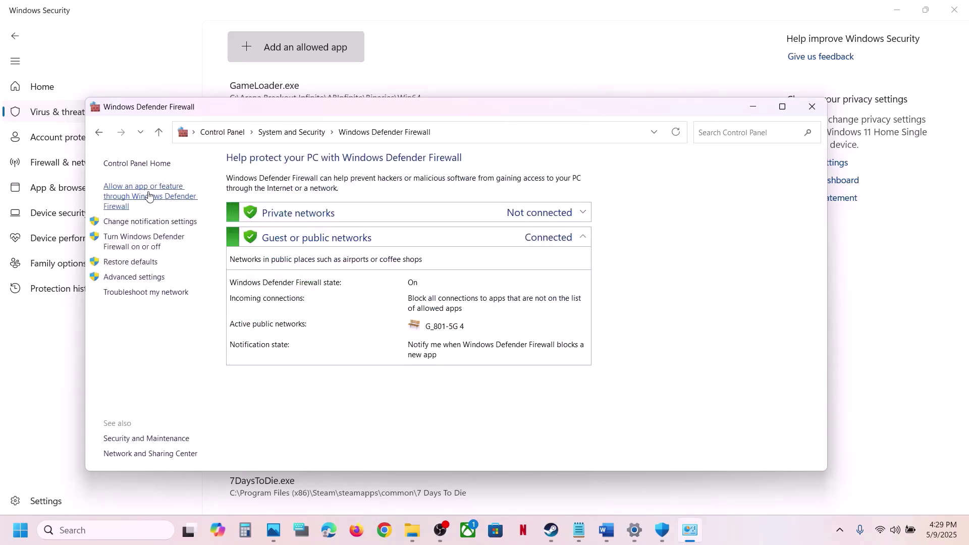
left_click(147, 200)
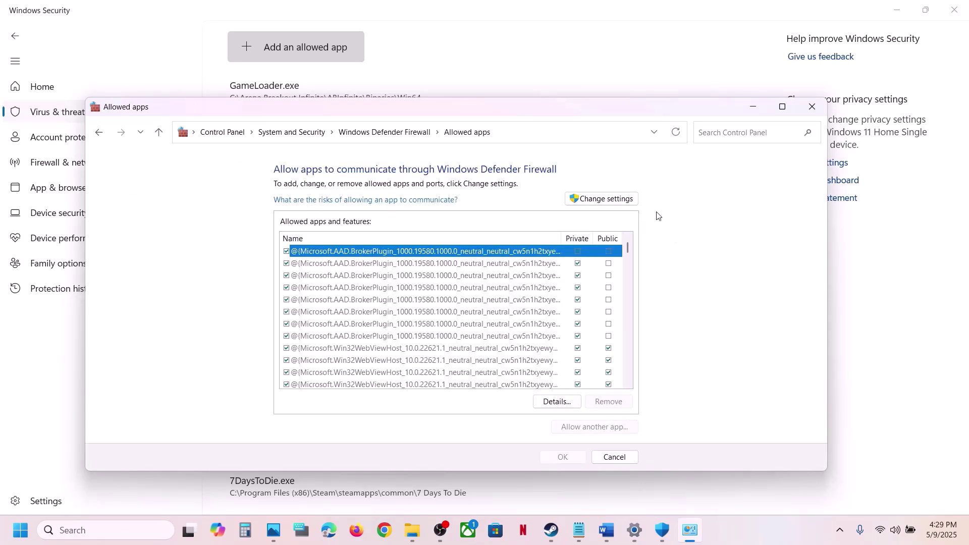
- Unlock the firewall's allowed apps list, add the stellaris application from steamapps\common\Stellaris and select its entry
left_click(603, 199)
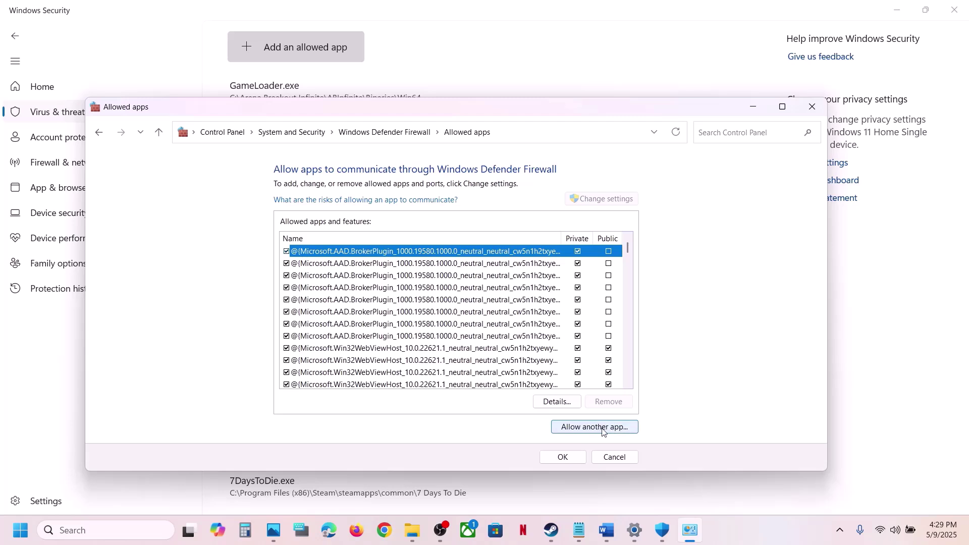
left_click(603, 427)
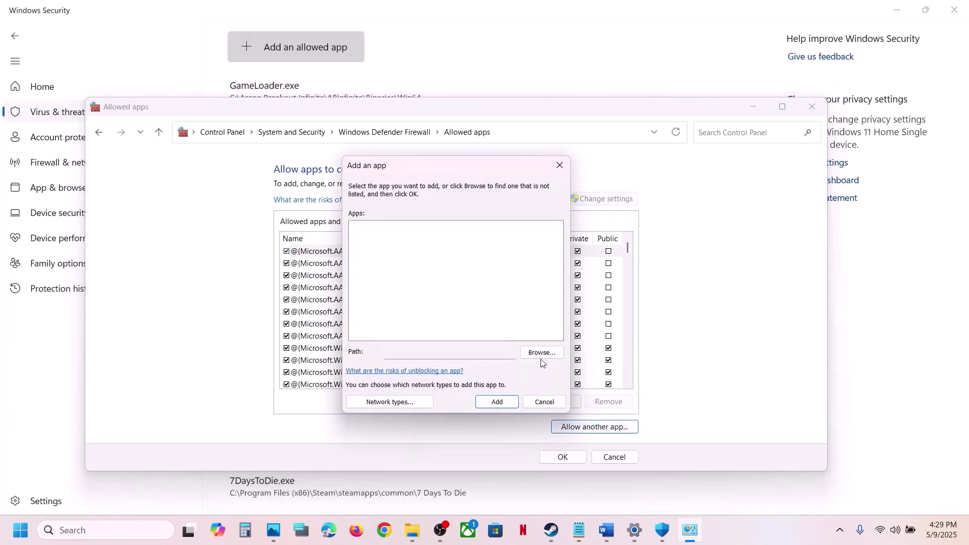
left_click(541, 356)
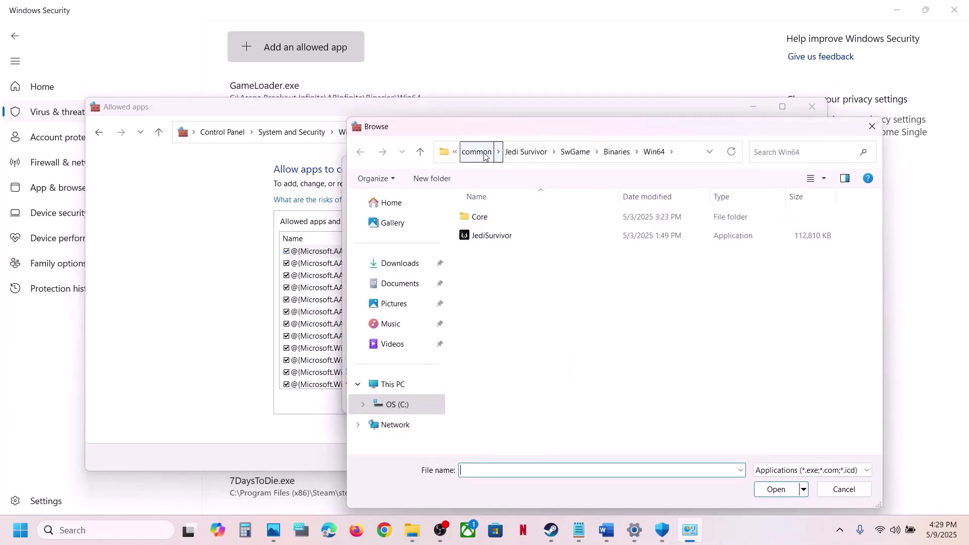
left_click(484, 154)
double_click(511, 313)
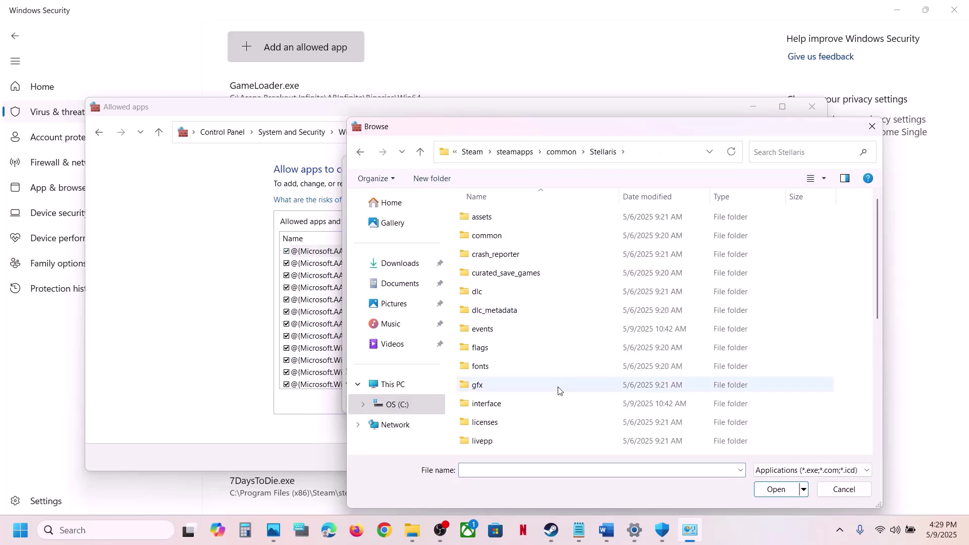
scroll(559, 390, "down", 5)
left_click(486, 446)
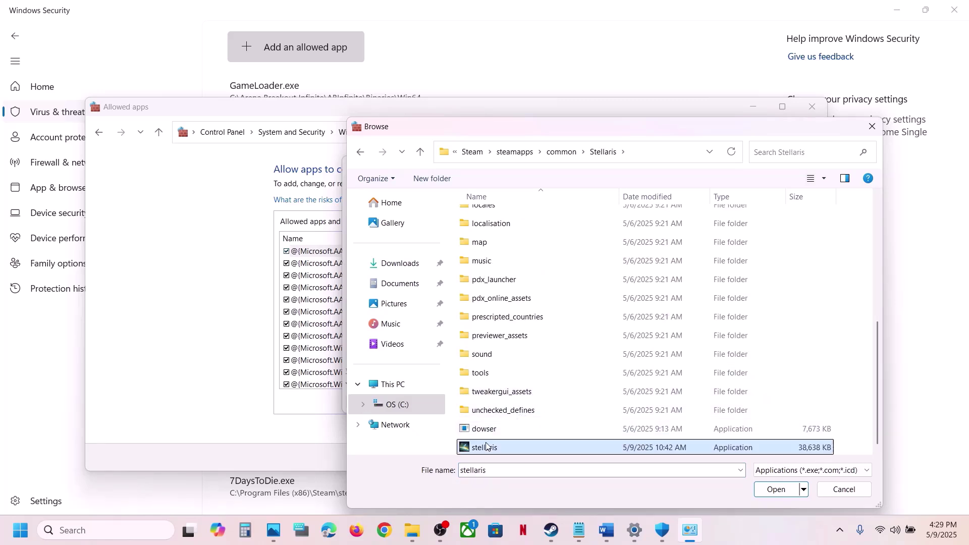
left_click(777, 488)
left_click(499, 400)
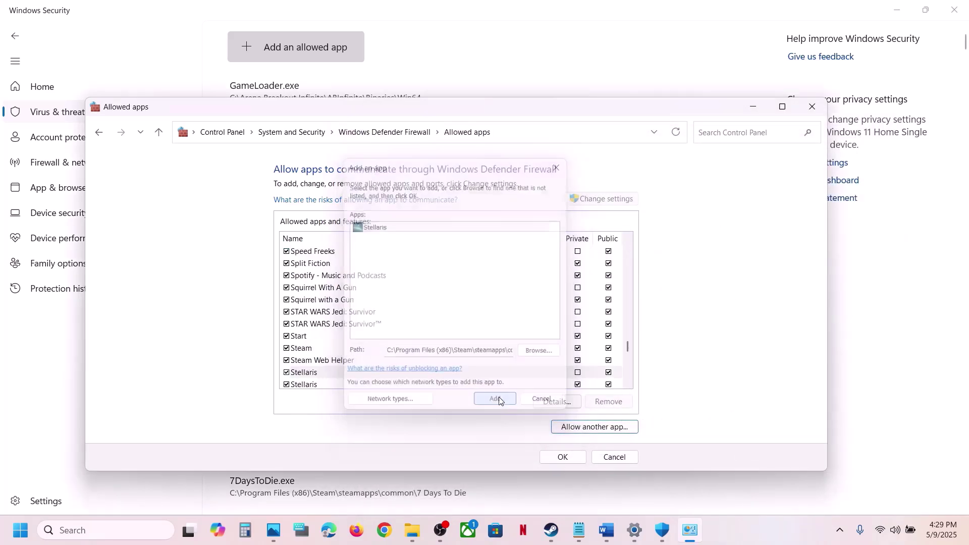
left_click(314, 374)
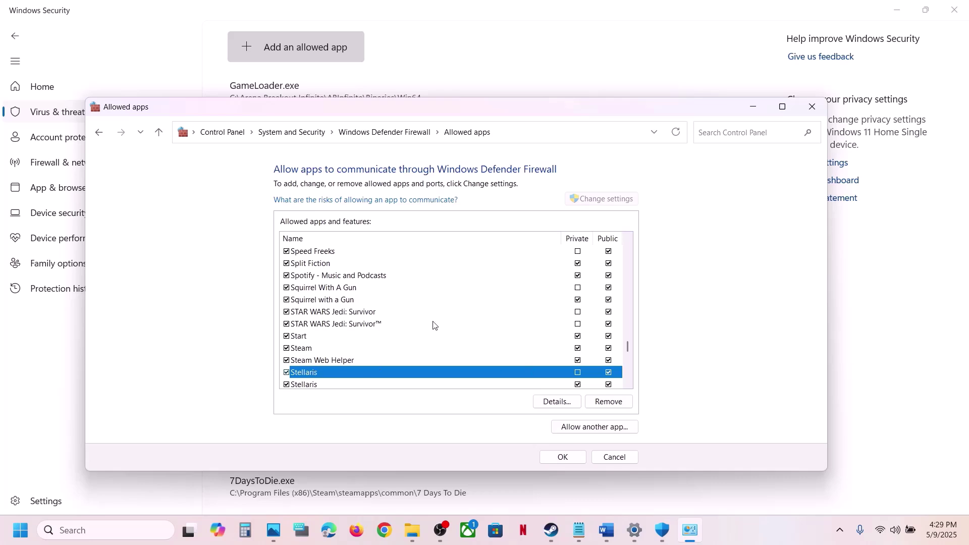
- Close the firewall's Allowed apps window, Windows Security and Windows Settings
left_click(812, 107)
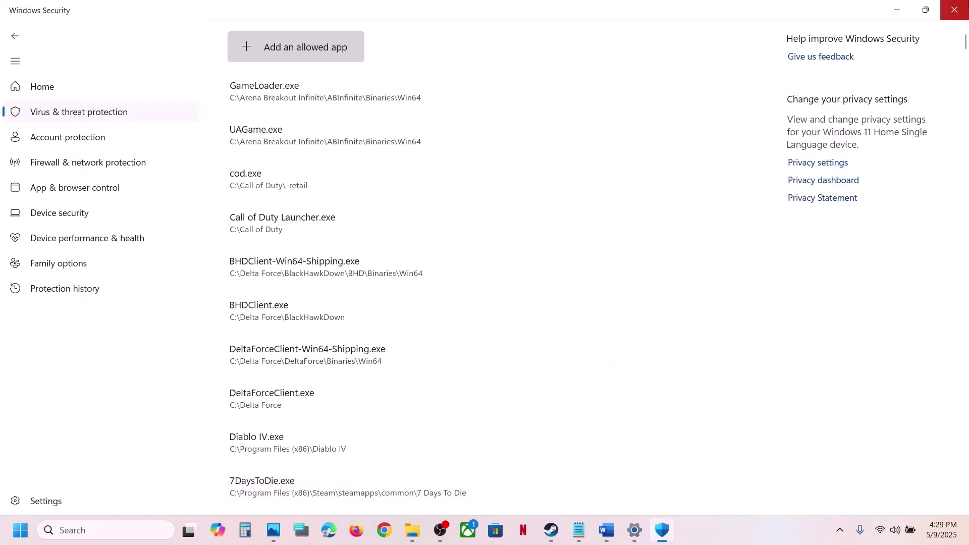
left_click(965, 11)
left_click(959, 9)
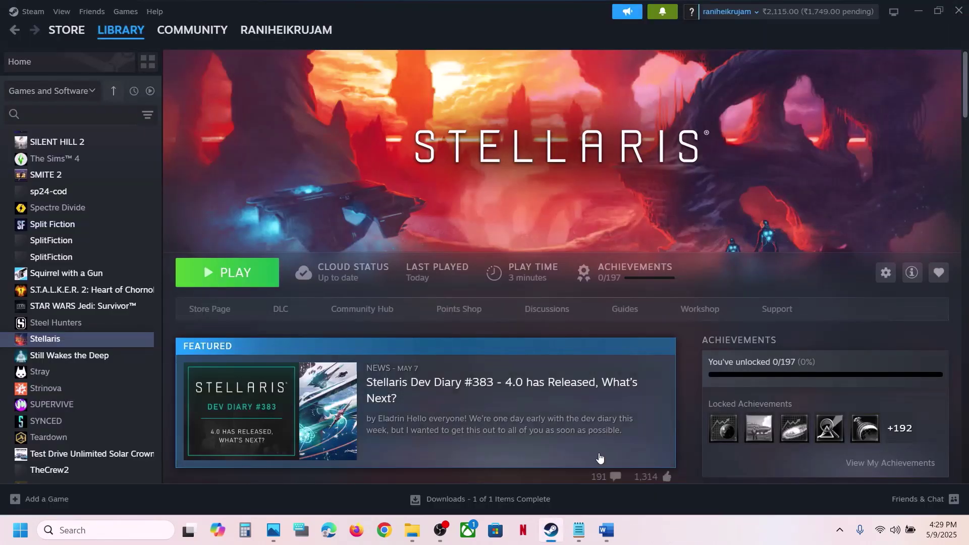
- Switch to the Word notes and highlight the Step 4 text about renaming the save game files after a backup
left_click(606, 530)
scroll(501, 337, "down", 3)
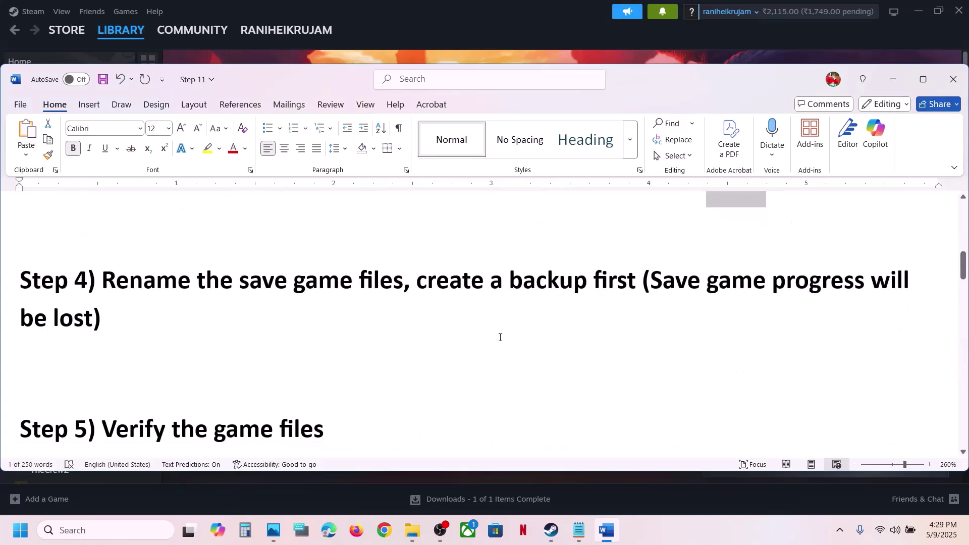
scroll(500, 337, "up", 1)
left_click_drag(139, 352, 810, 352)
left_click_drag(652, 356, 110, 389)
left_click(111, 392)
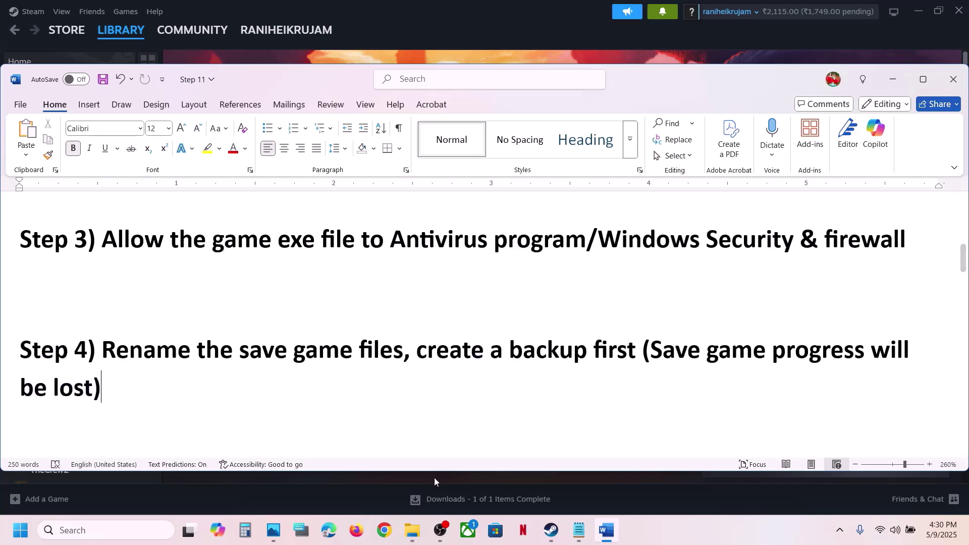
- Switch to File Explorer and open the Stellaris folder inside Documents\Paradox Interactive
left_click(420, 519)
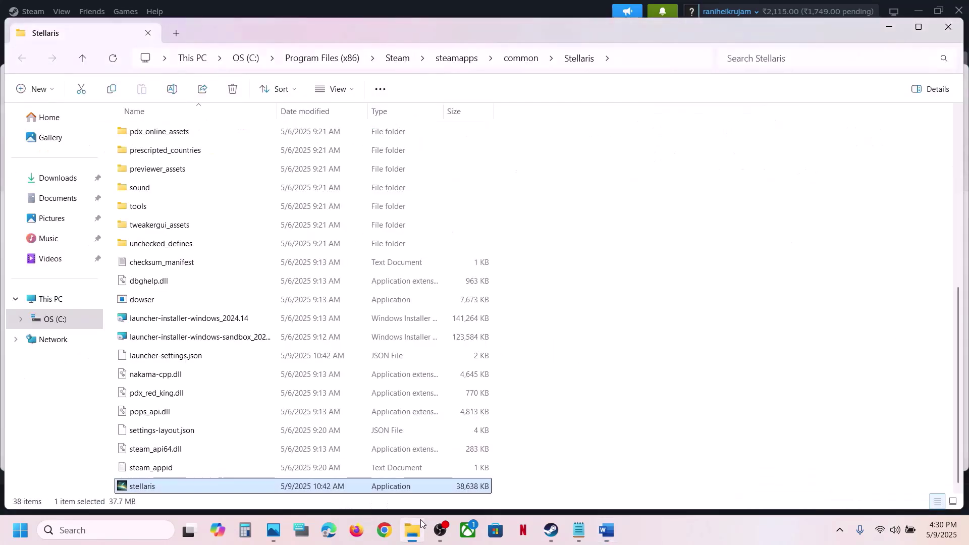
left_click(46, 199)
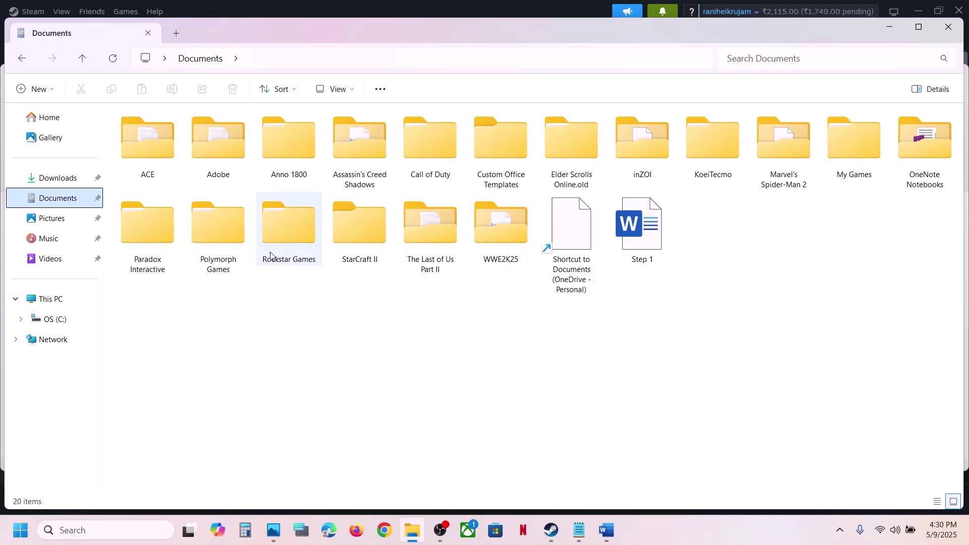
double_click(160, 256)
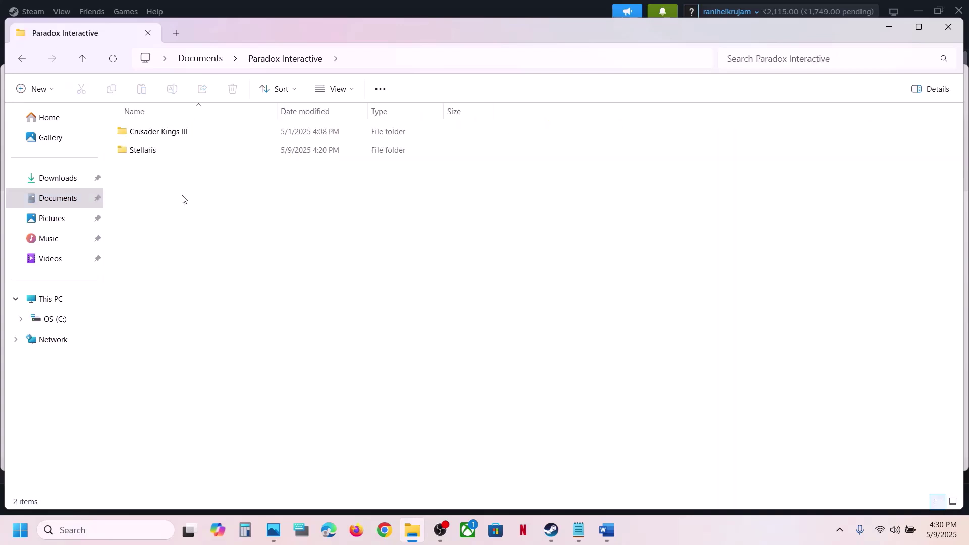
double_click(146, 151)
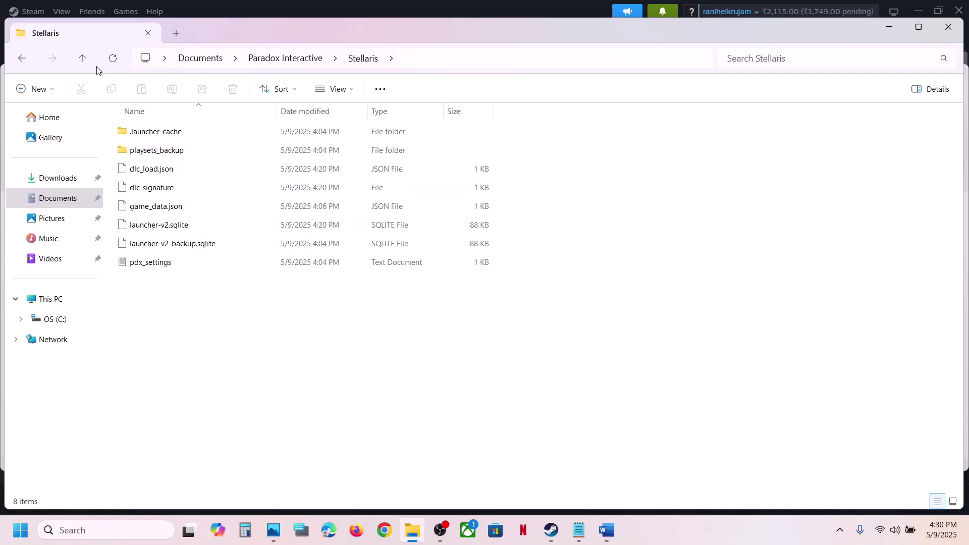
- Return to Documents, reopen the Paradox Interactive folder and select its Stellaris folder
left_click(83, 56)
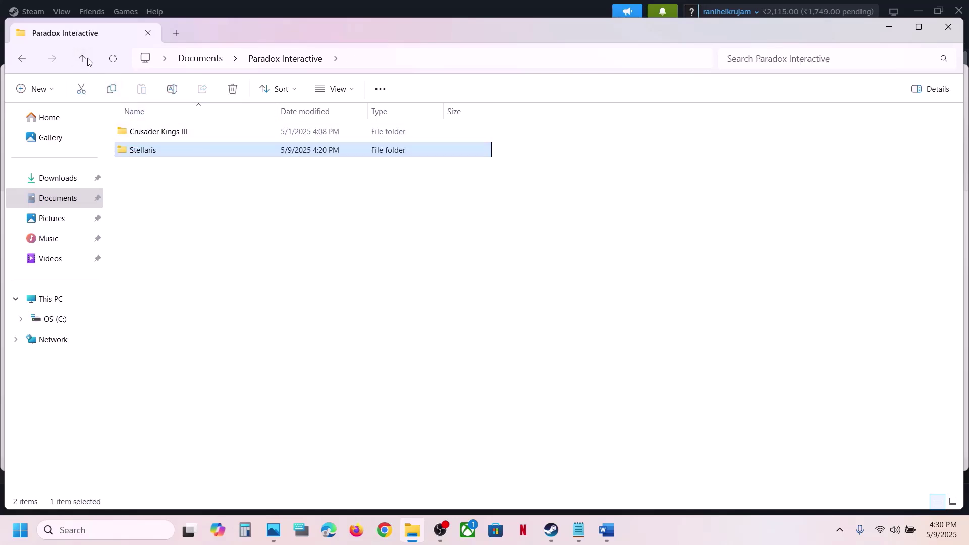
left_click(84, 56)
double_click(135, 240)
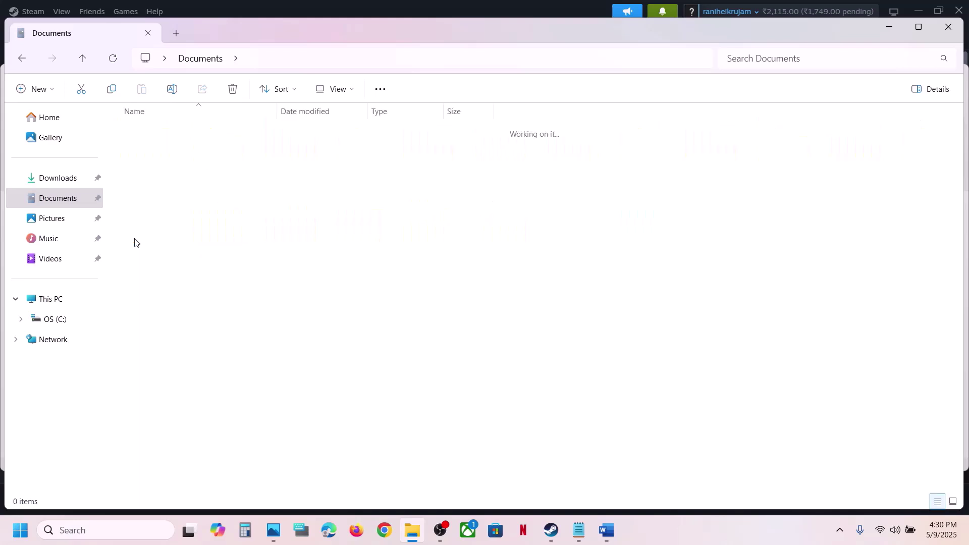
left_click(158, 153)
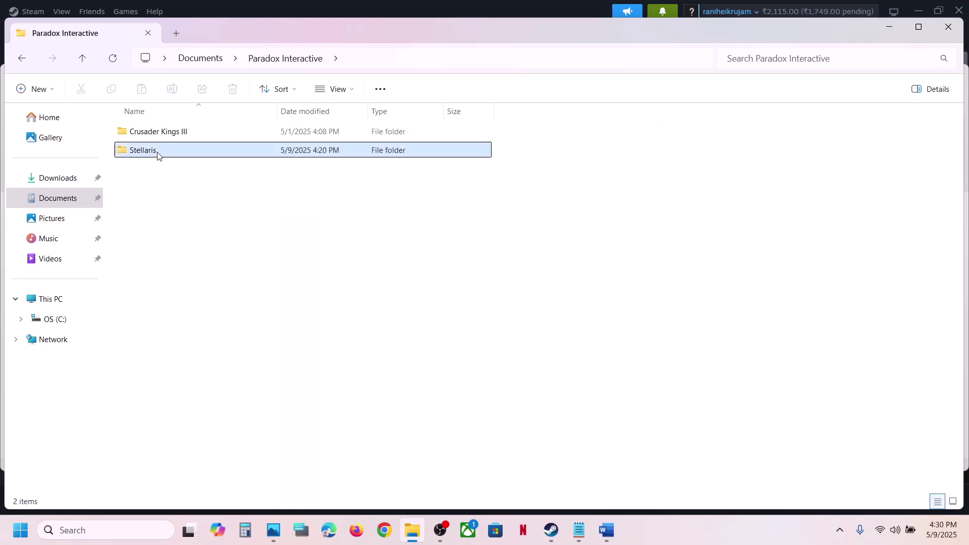
- Browse the C: drive to the Users folder and open the current user's profile folder
left_click(58, 301)
double_click(180, 141)
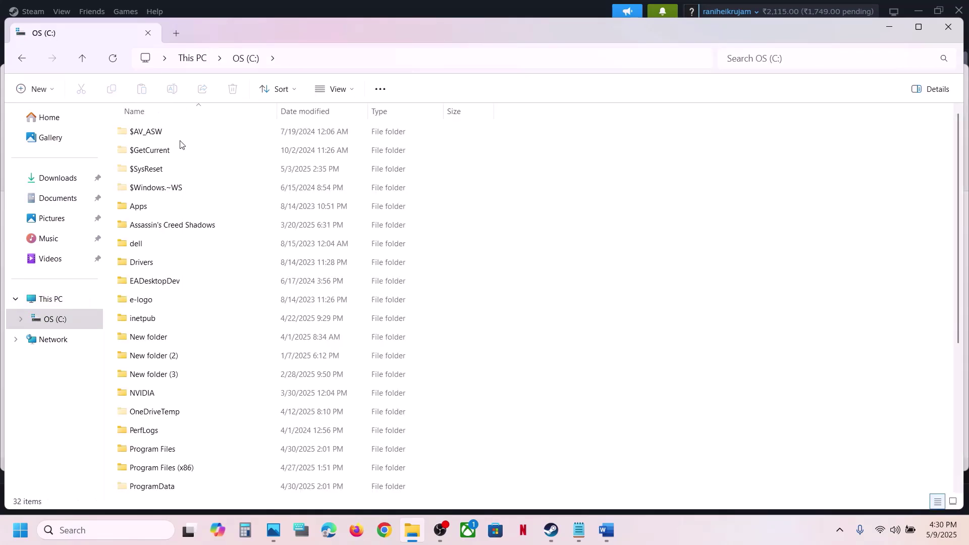
scroll(229, 296, "down", 4)
double_click(144, 337)
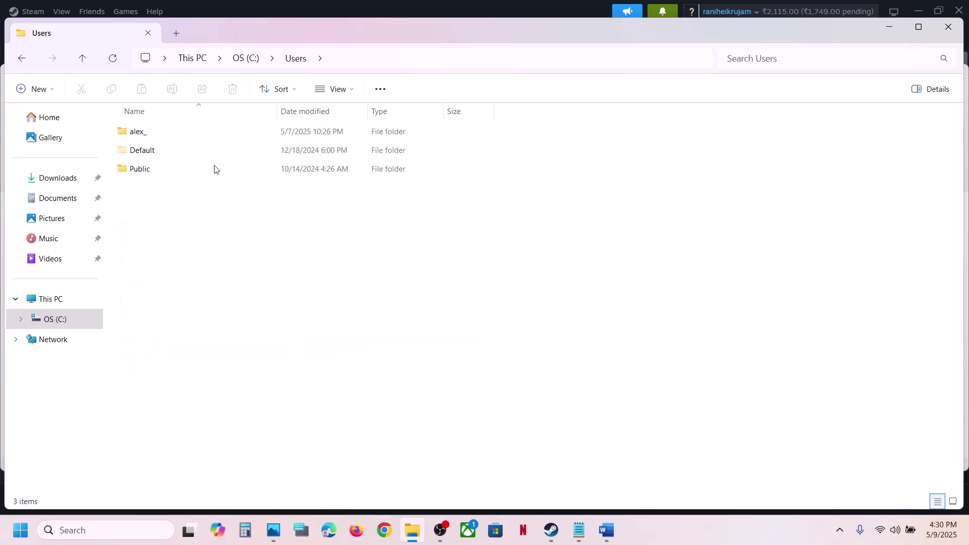
double_click(160, 132)
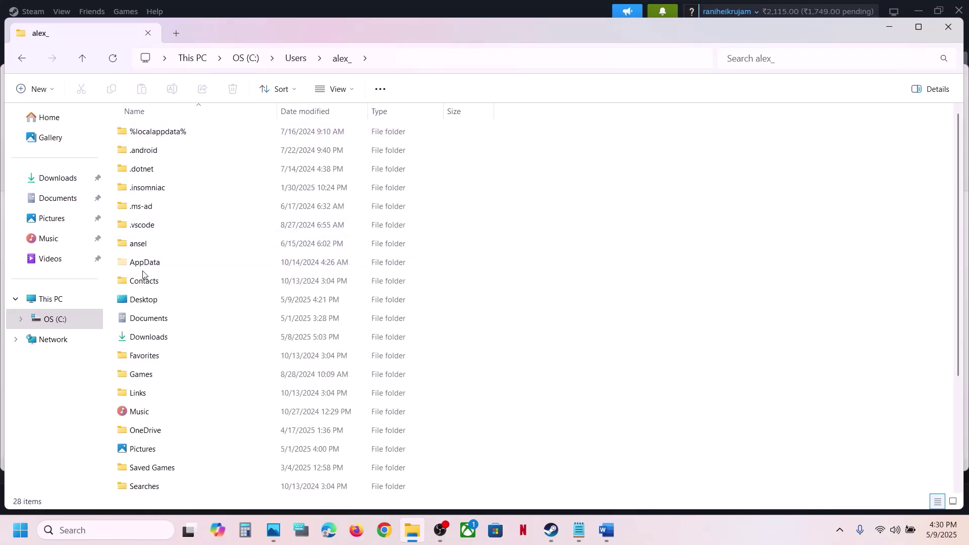
- Check the Hidden items display option for the profile folder, and open its AppData folder
left_click(143, 272)
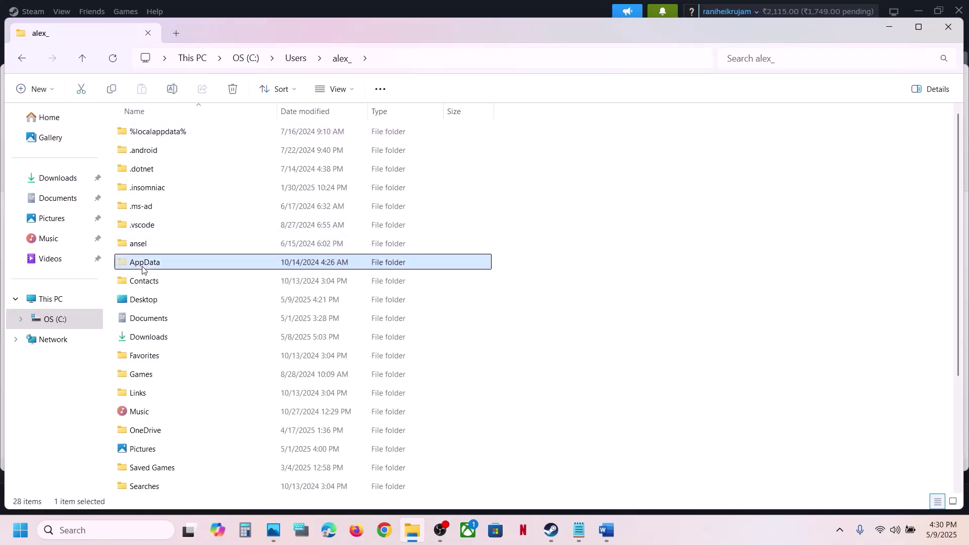
left_click(335, 89)
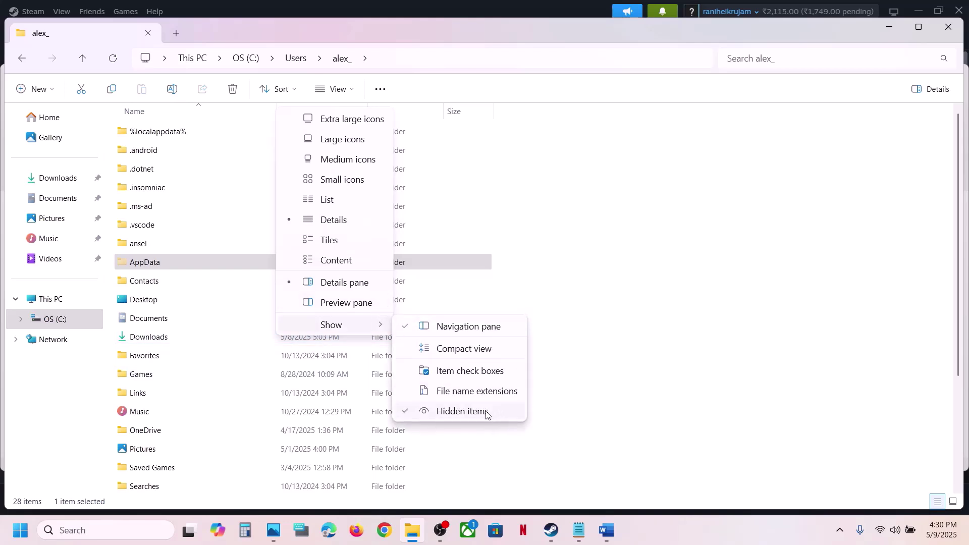
left_click(147, 265)
double_click(147, 265)
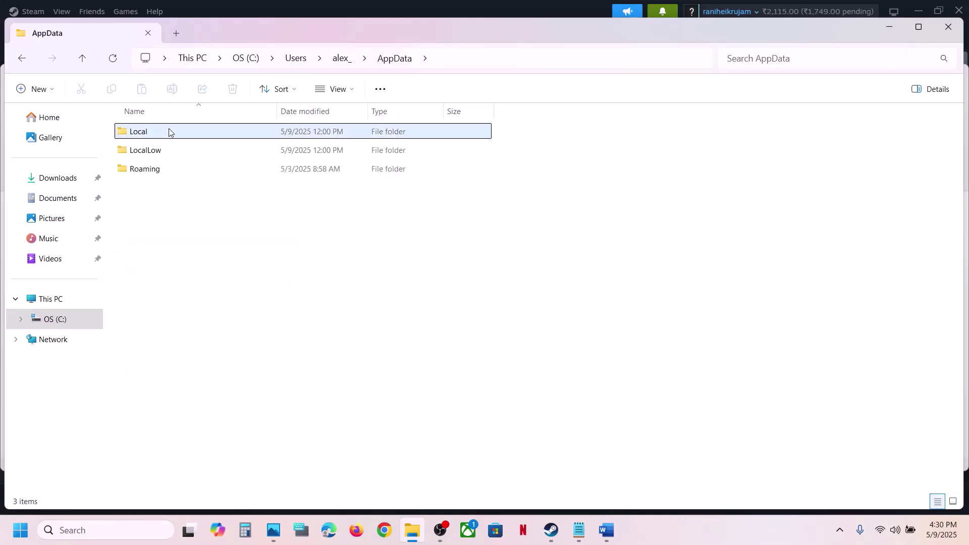
- Look through AppData's Local, LocalLow and Roaming folders for game save locations, selecting paradox-launcher-v2 in Roaming
double_click(169, 132)
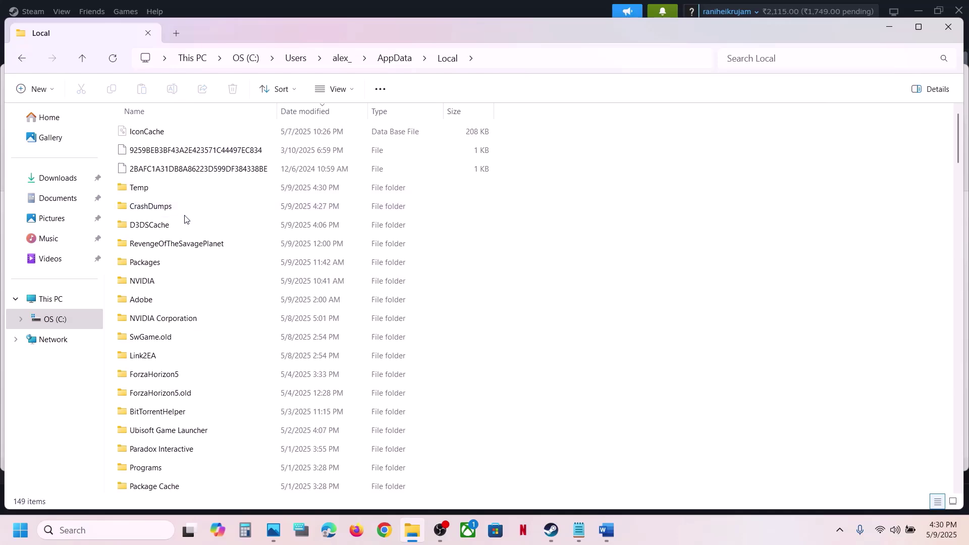
left_click(81, 63)
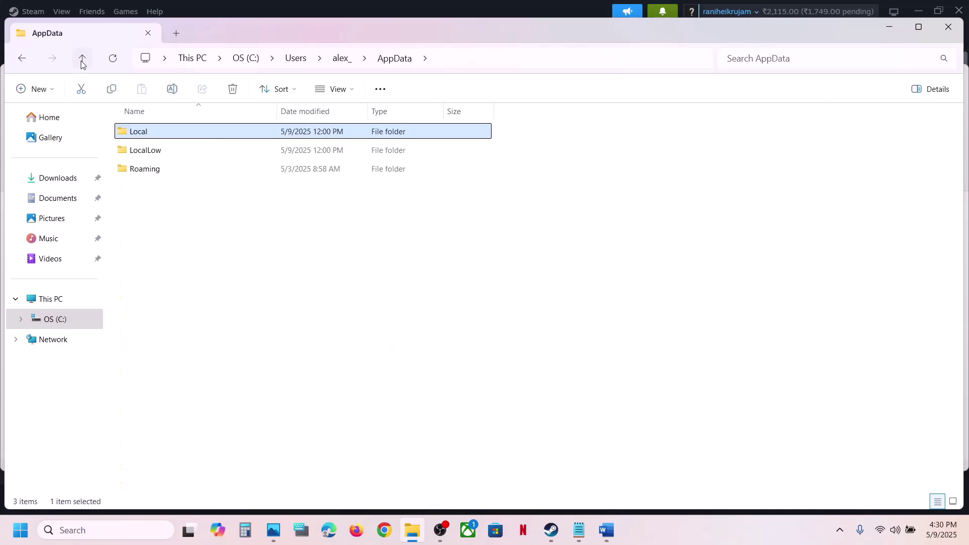
double_click(165, 154)
scroll(239, 278, "down", 15)
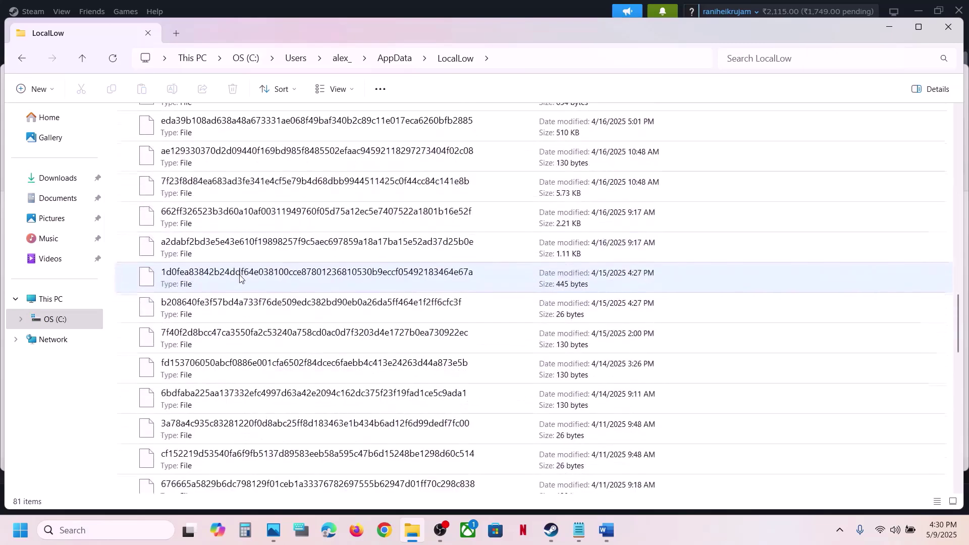
scroll(239, 279, "down", 5)
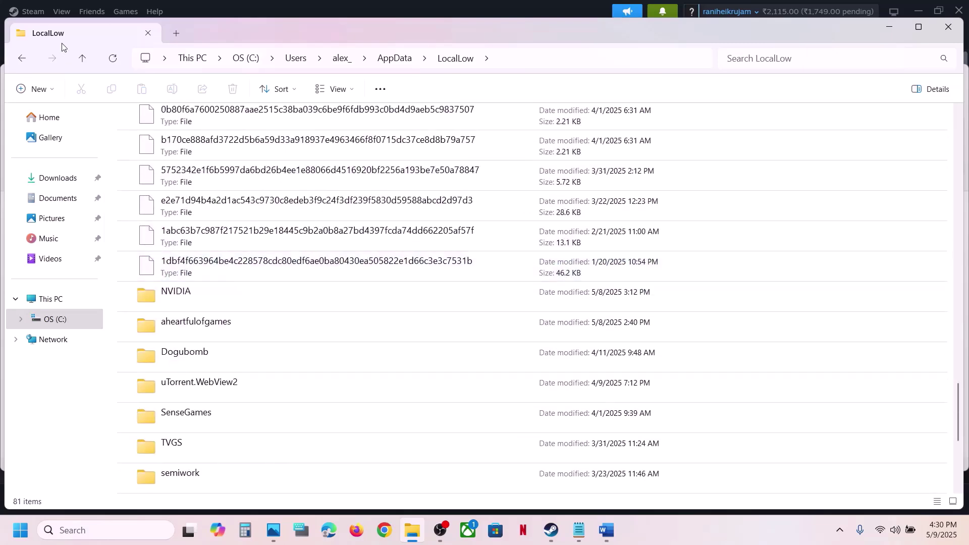
left_click(84, 60)
double_click(160, 173)
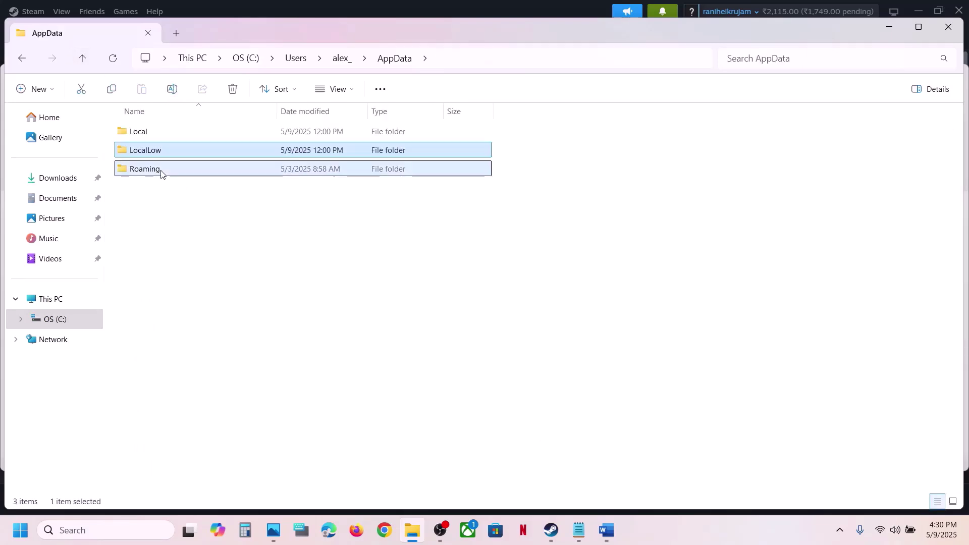
double_click(171, 189)
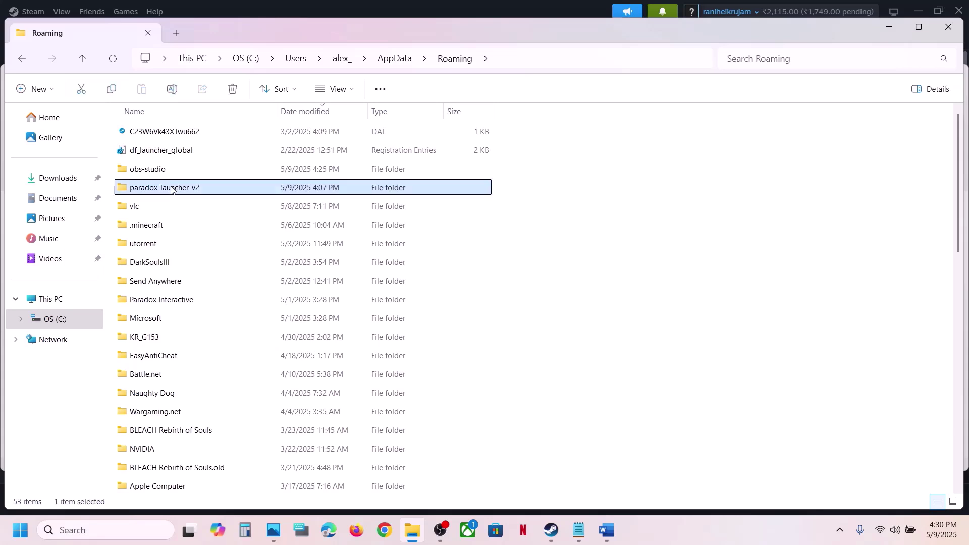
- Back up the Stellaris folder from Documents\Paradox Interactive by copying it to an open area of the desktop
left_click(55, 207)
double_click(165, 235)
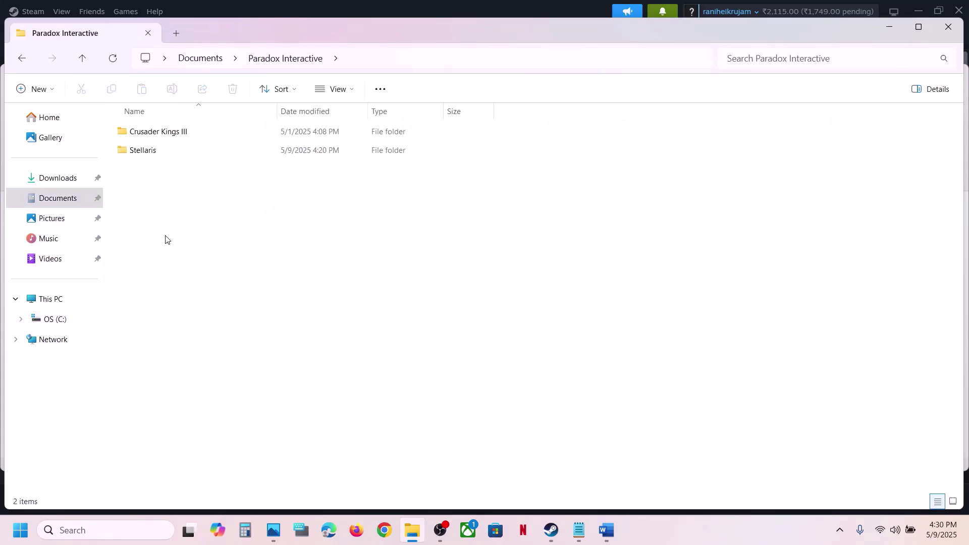
left_click(143, 150)
right_click(142, 149)
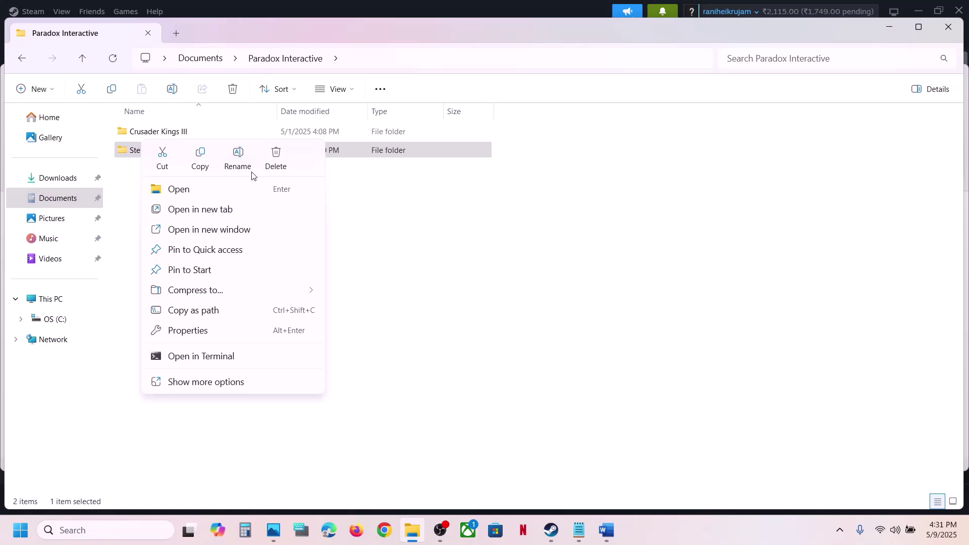
left_click(211, 155)
key("super+d")
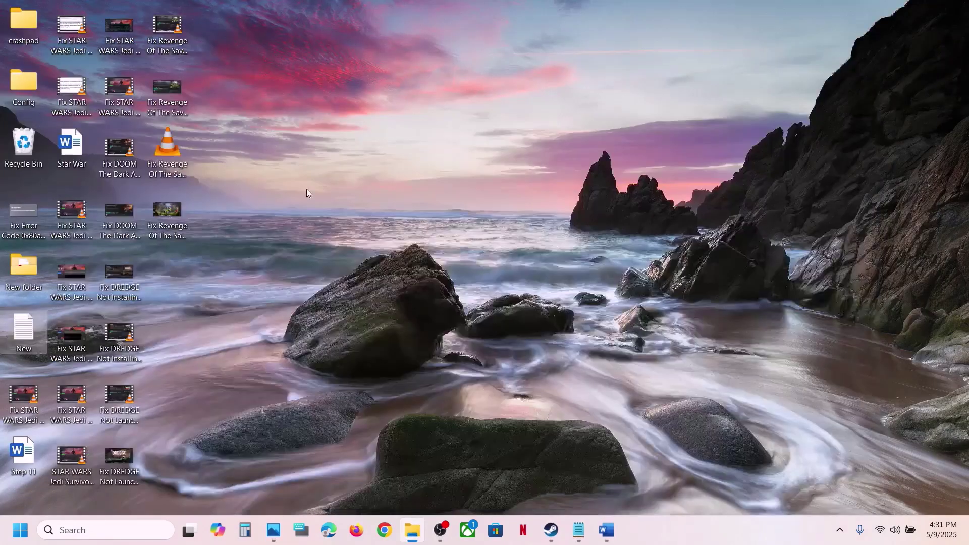
key("ctrl+v")
left_click_drag(173, 280, 456, 274)
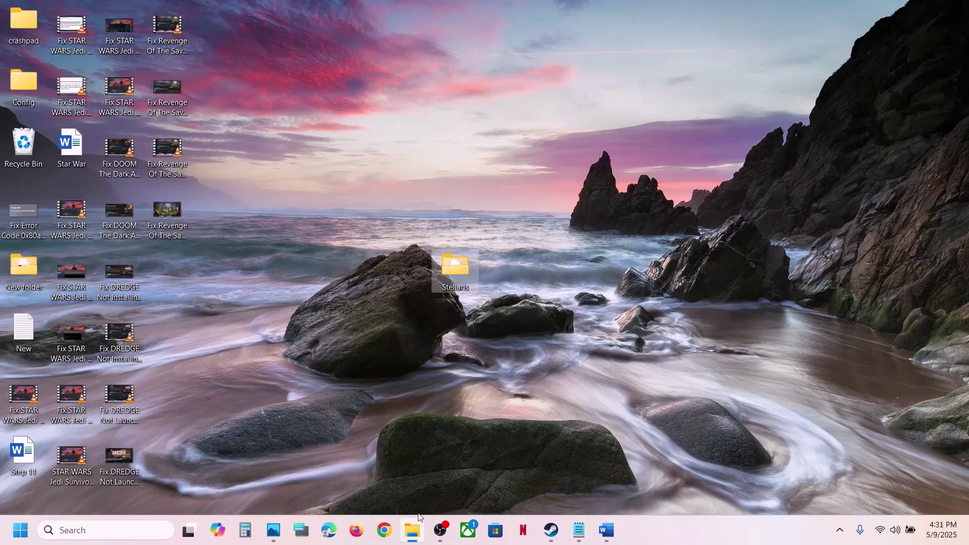
- Rename the original Stellaris folder in Documents\Paradox Interactive to Stellaris.old
left_click(412, 530)
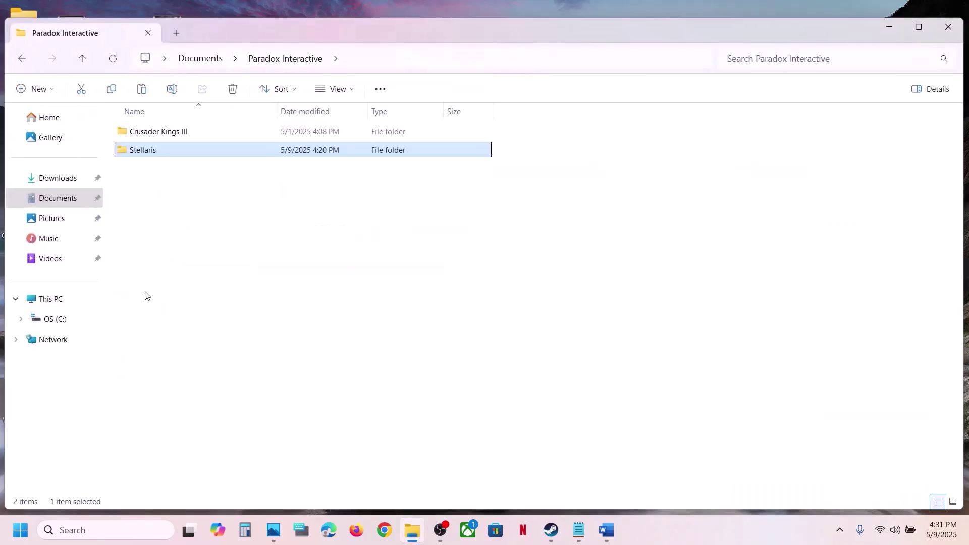
right_click(151, 151)
left_click(285, 157)
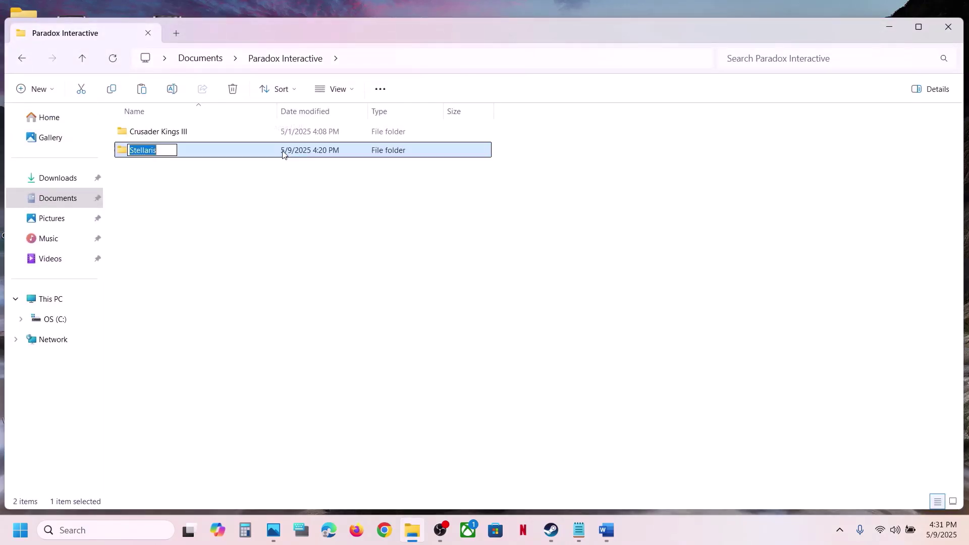
left_click(166, 150)
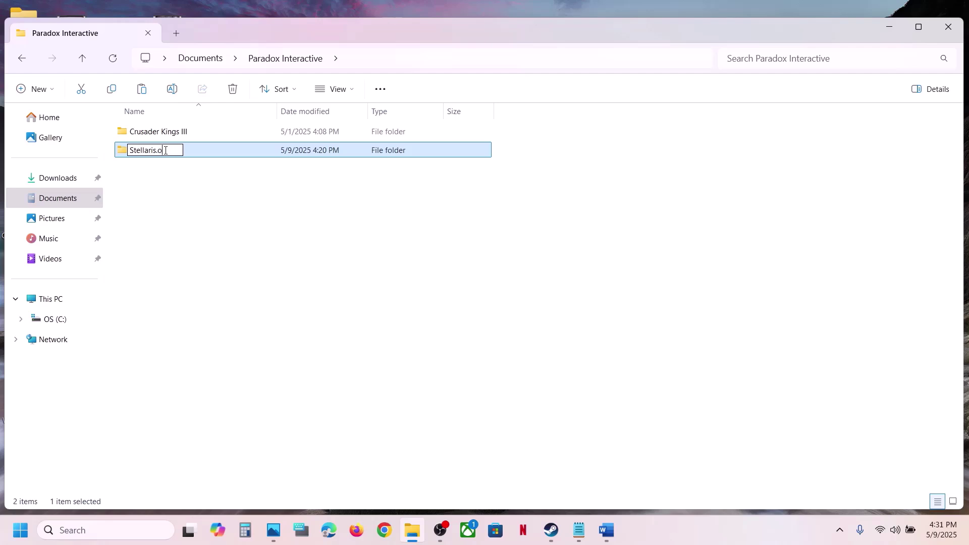
left_click(297, 261)
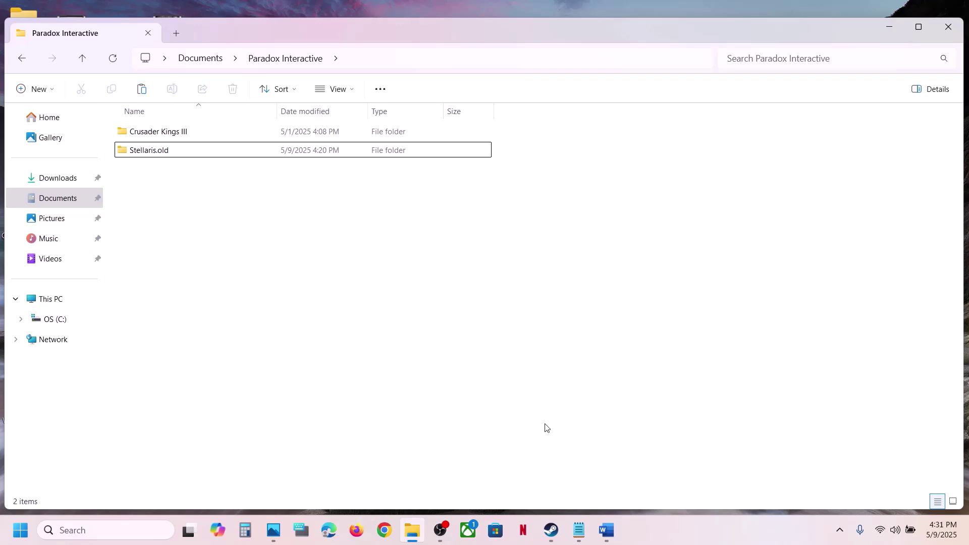
- Switch to the Word notes and highlight the Step 5 text "Verify the game files"
left_click(550, 530)
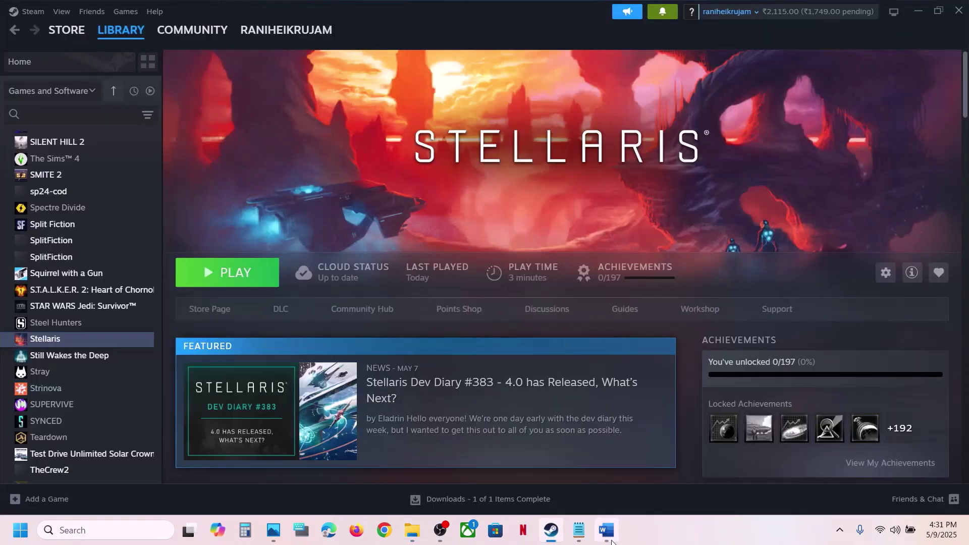
left_click(611, 541)
scroll(400, 298, "down", 3)
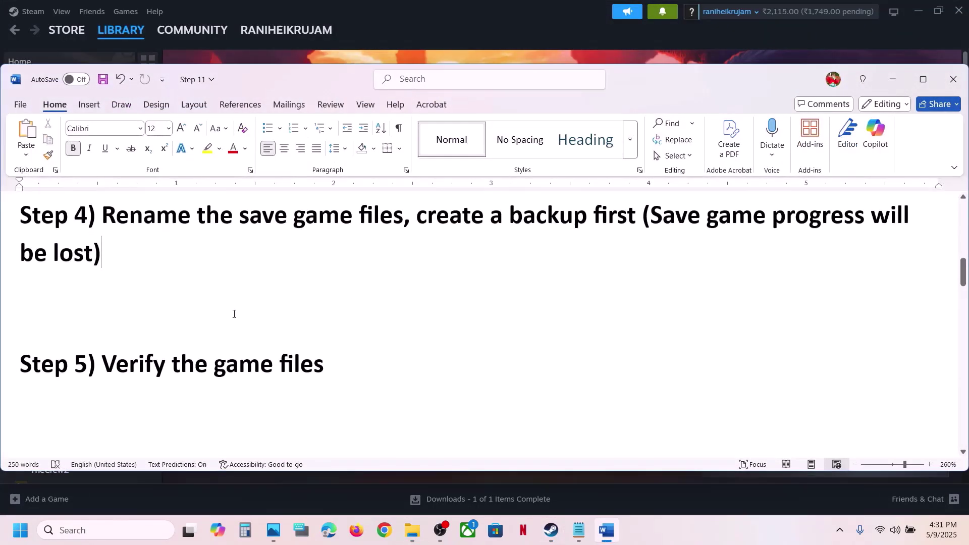
left_click_drag(102, 365, 325, 365)
- Switch to Steam, try to verify the integrity of Stellaris's installed game files, and close the game's properties
left_click(485, 39)
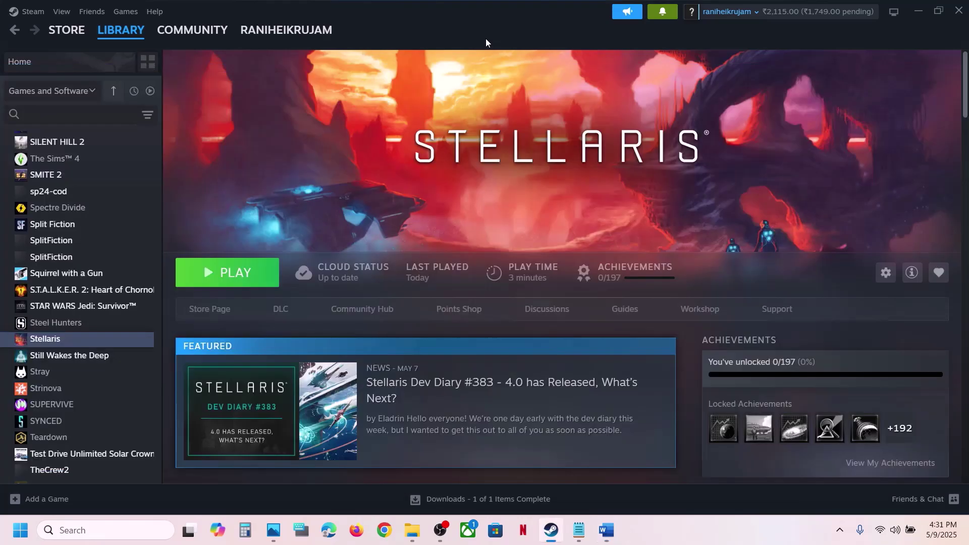
right_click(103, 346)
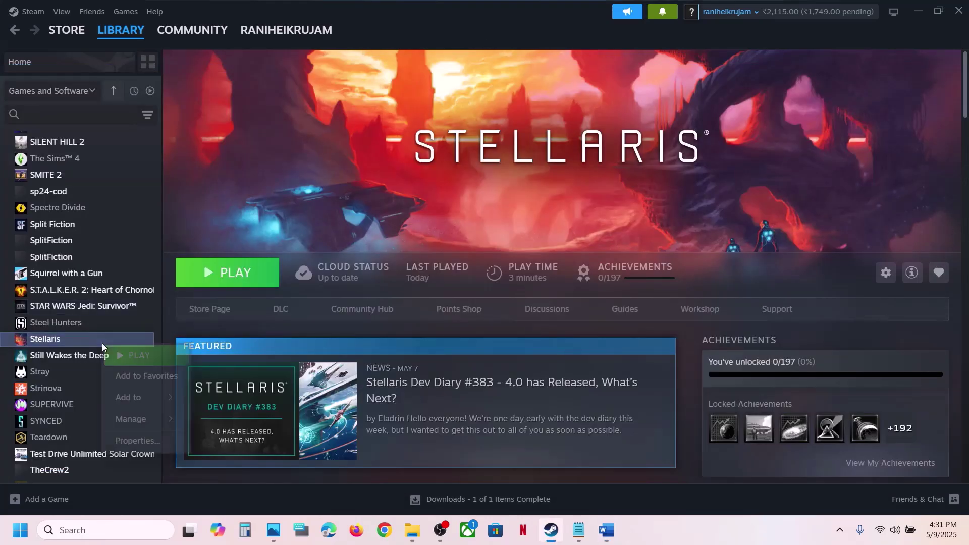
left_click(134, 439)
left_click(275, 177)
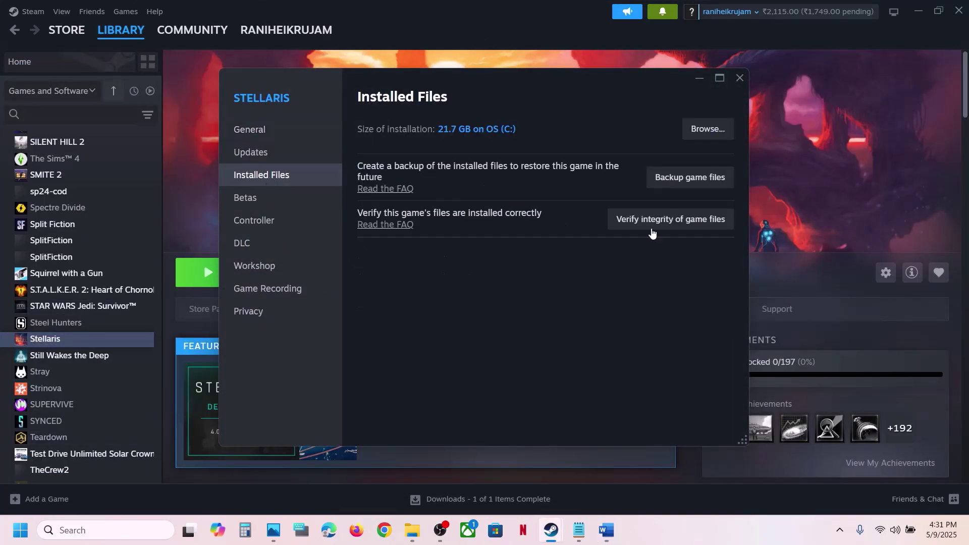
left_click(671, 222)
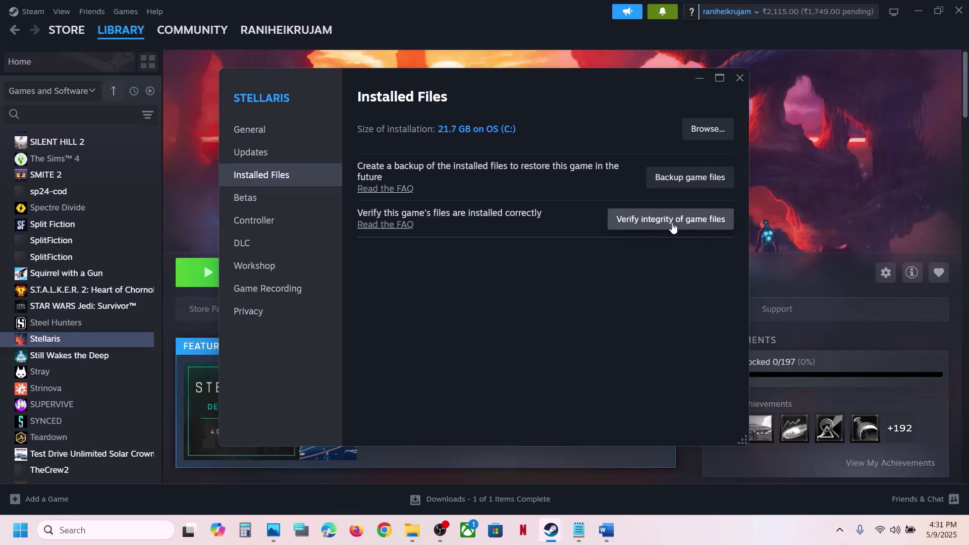
left_click(741, 80)
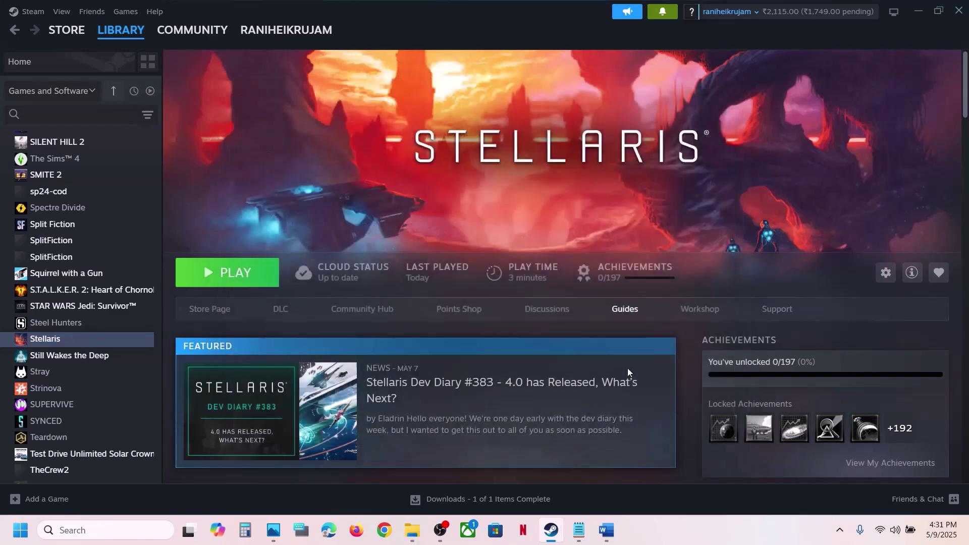
- Switch to the Word notes and highlight the Step 6 advice on overclocking, overclocking applications and disabling the Steam overlay
left_click(613, 533)
scroll(480, 251, "down", 3)
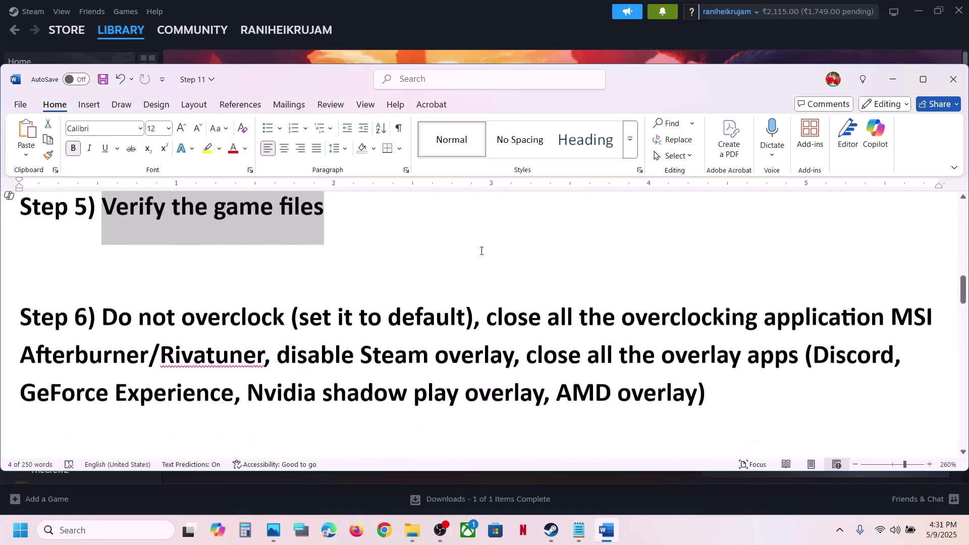
left_click_drag(127, 305, 465, 311)
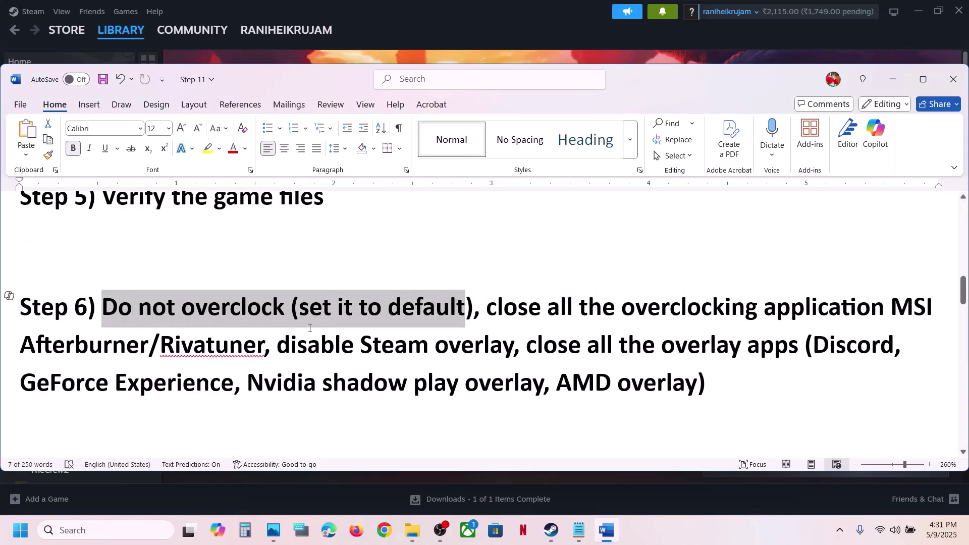
left_click(308, 345)
left_click_drag(487, 308, 272, 349)
left_click(272, 350)
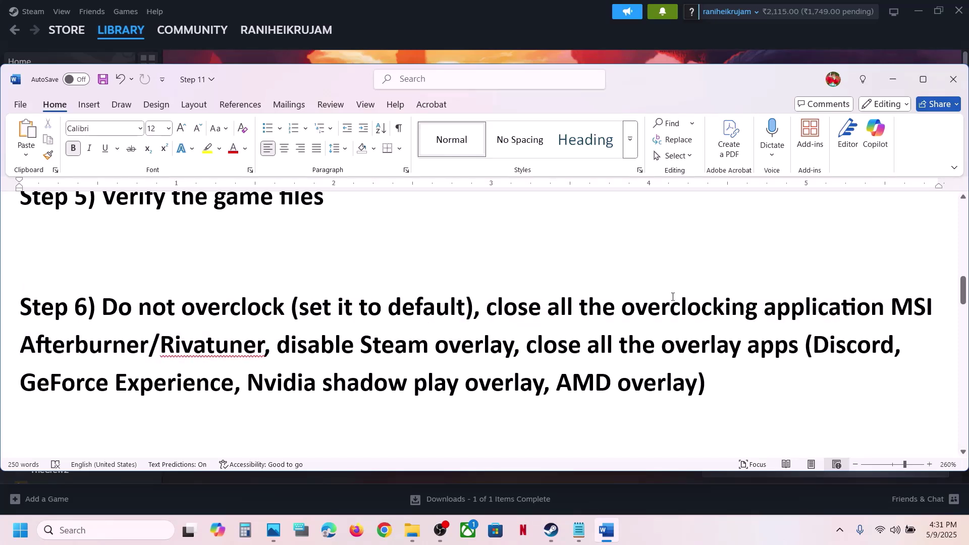
left_click_drag(625, 310, 777, 310)
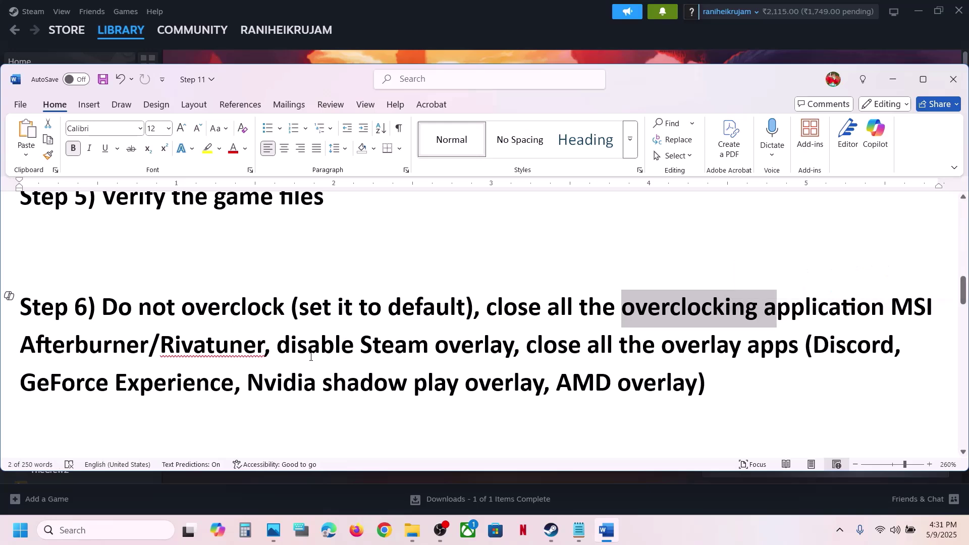
left_click_drag(287, 362, 500, 356)
- View the Steam Overlay setting in Stellaris's General properties in Steam, close them and return to the Word notes
left_click(456, 25)
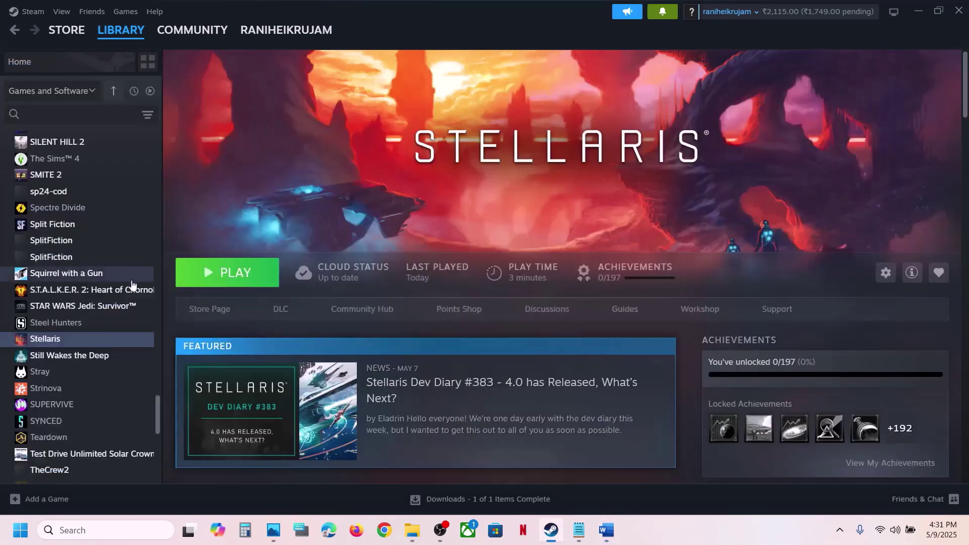
right_click(92, 345)
left_click(130, 435)
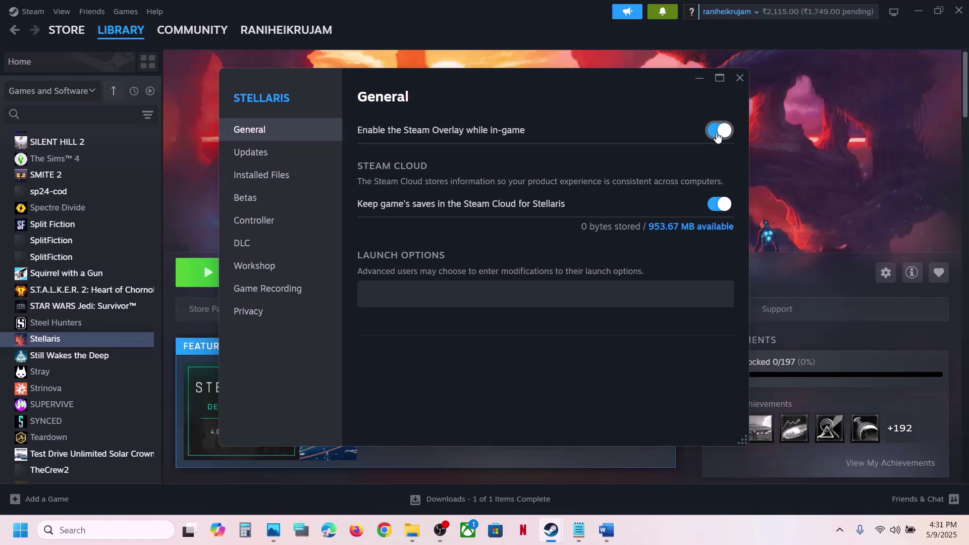
left_click(731, 87)
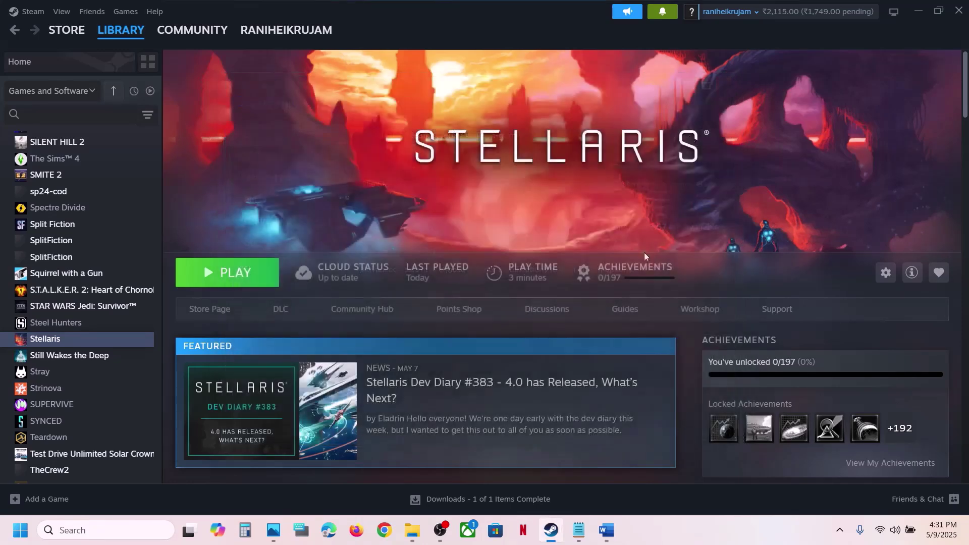
left_click(607, 531)
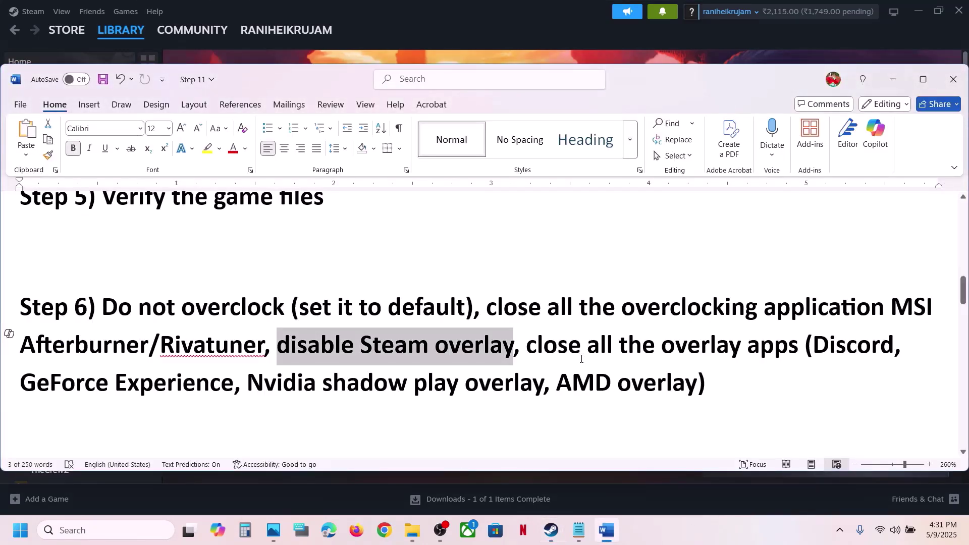
- Highlight "Discord" in the Step 6 notes, switch to the NVIDIA app to check its NVIDIA overlay setting, and close the app
double_click(818, 357)
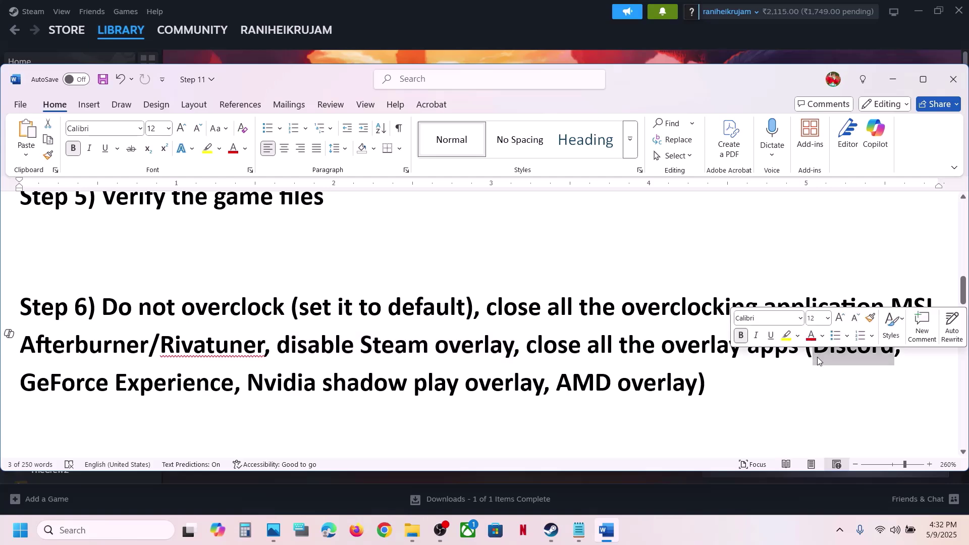
left_click(99, 534)
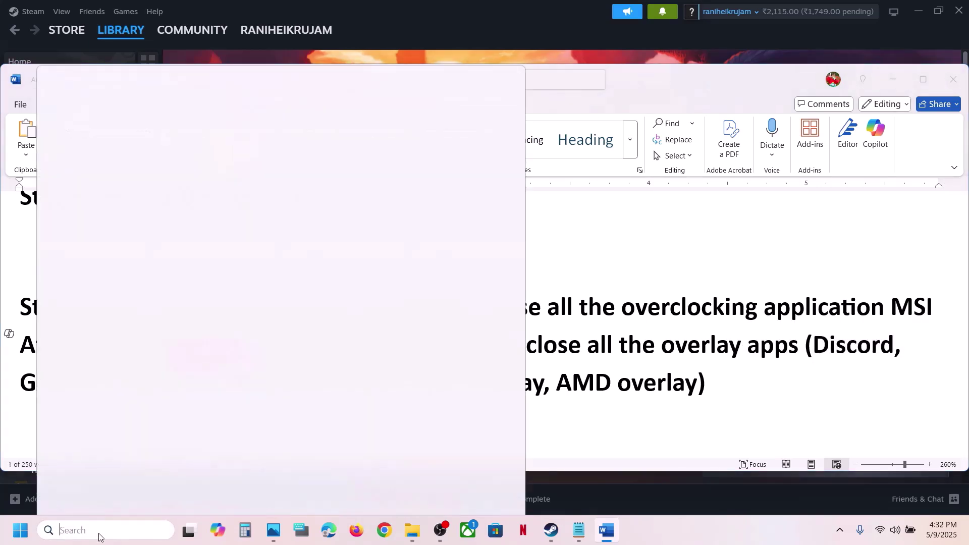
type("nvia")
key("Return")
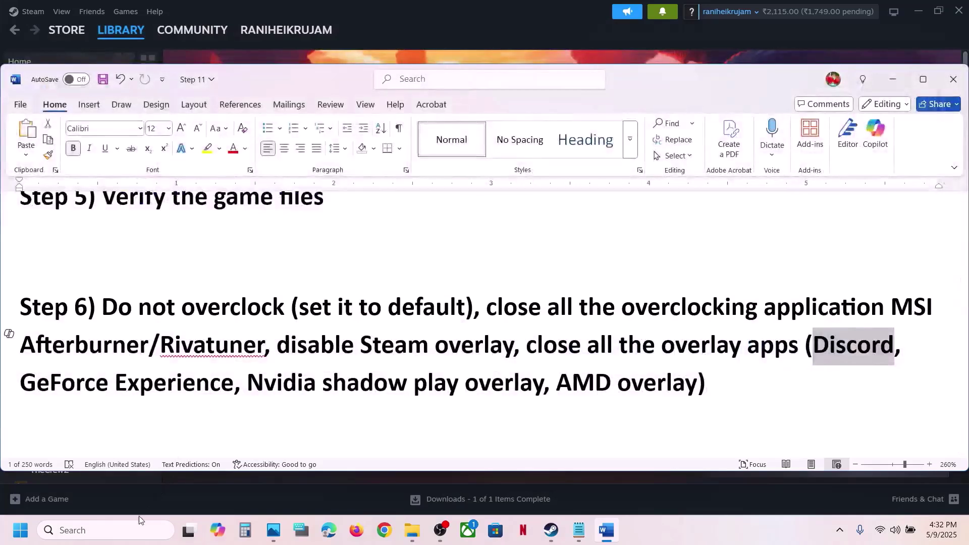
left_click(127, 528)
type("nvi")
key("Return")
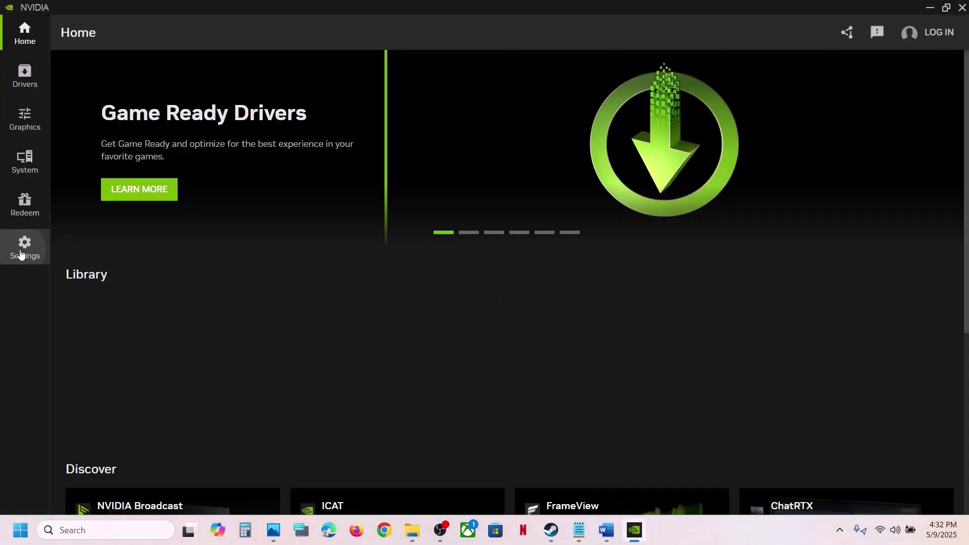
left_click(25, 248)
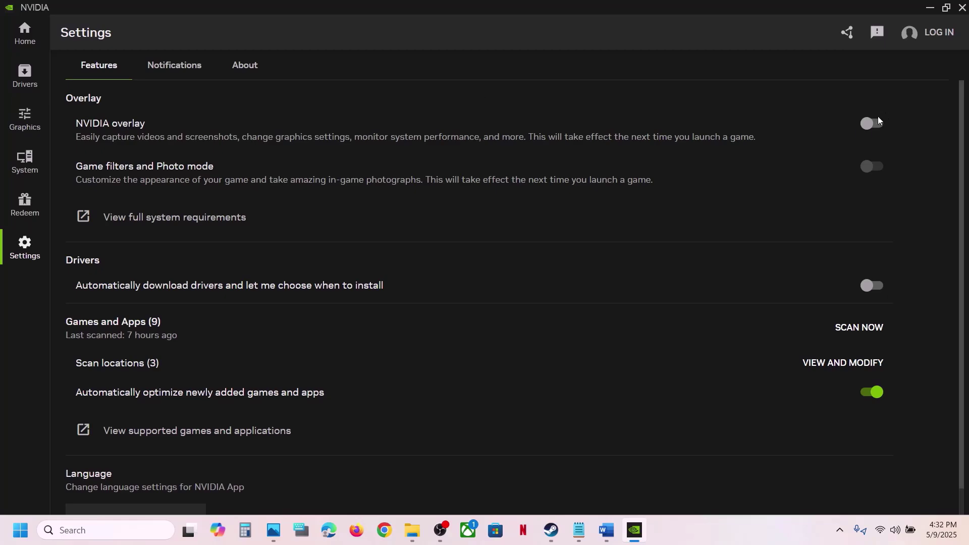
left_click(963, 8)
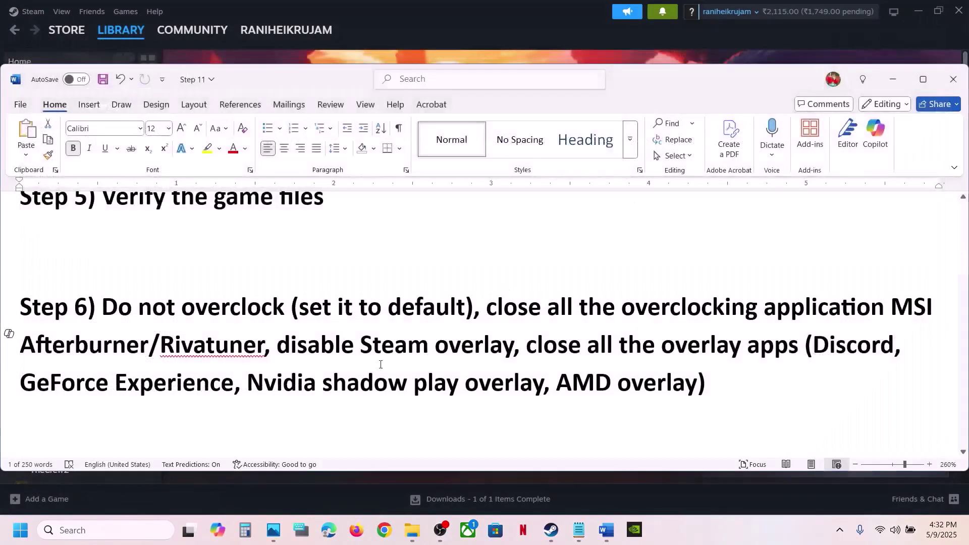
- Highlight the Step 7 text on clean installation of the graphics driver and its NVIDIA and AMD download links in the Word notes
left_click(560, 345)
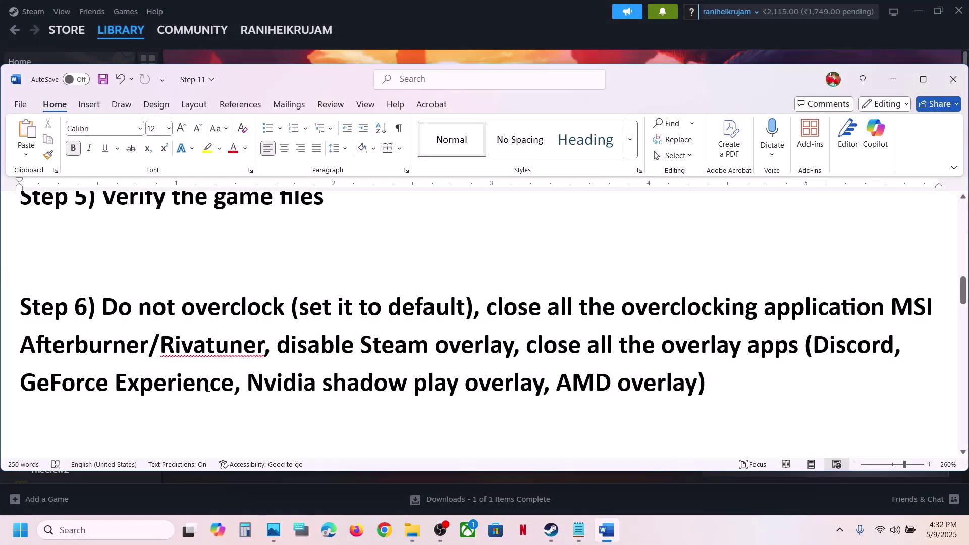
scroll(207, 387, "down", 5)
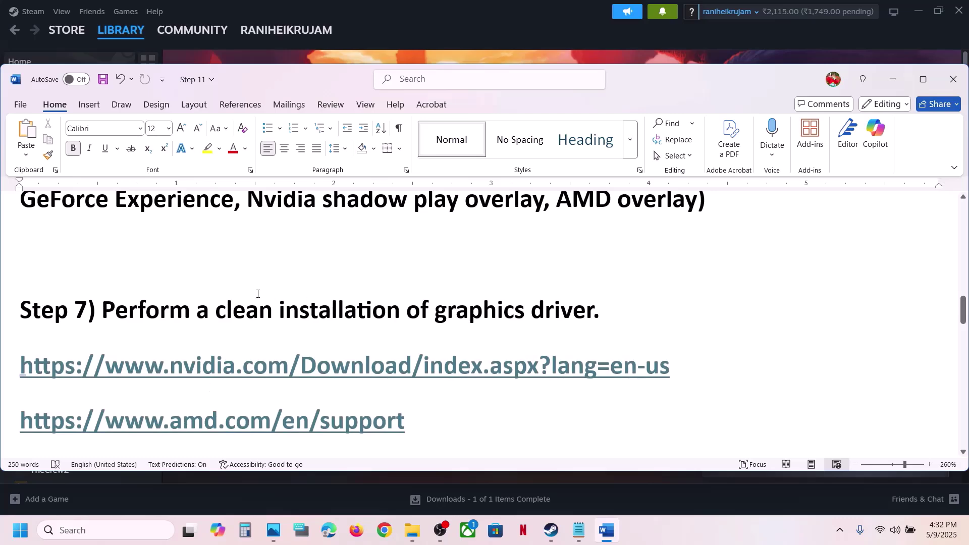
left_click_drag(227, 311, 600, 311)
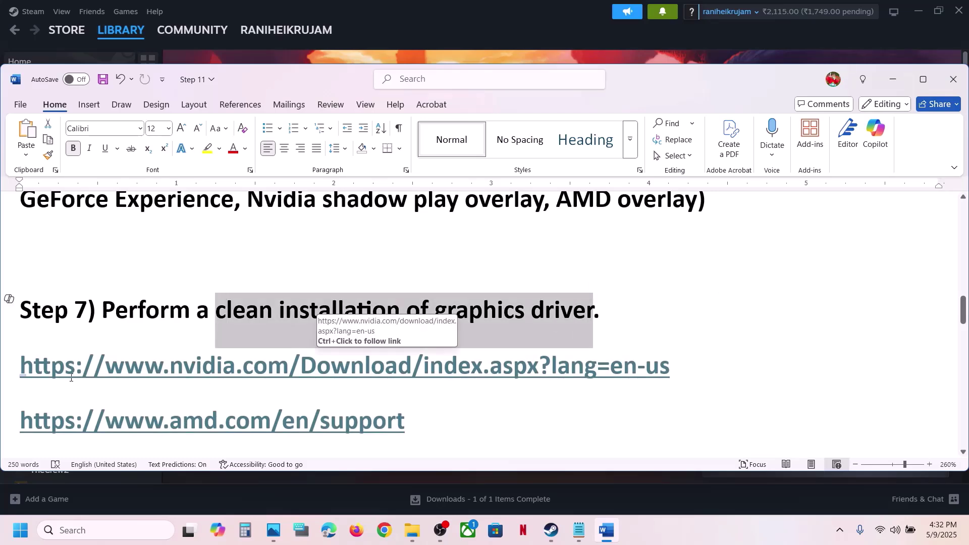
left_click_drag(670, 366, 540, 350)
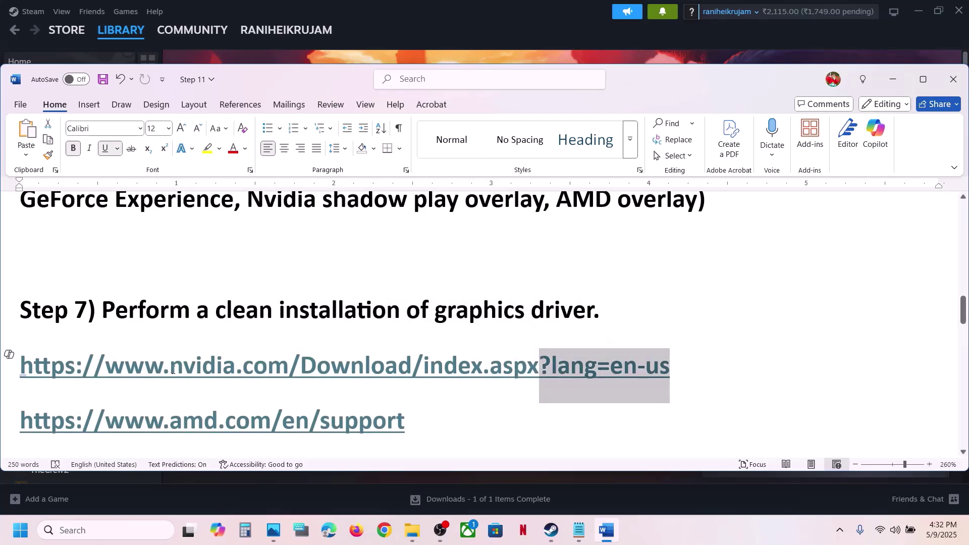
left_click_drag(171, 367, 371, 368)
scroll(147, 284, "down", 3)
left_click_drag(20, 302, 421, 303)
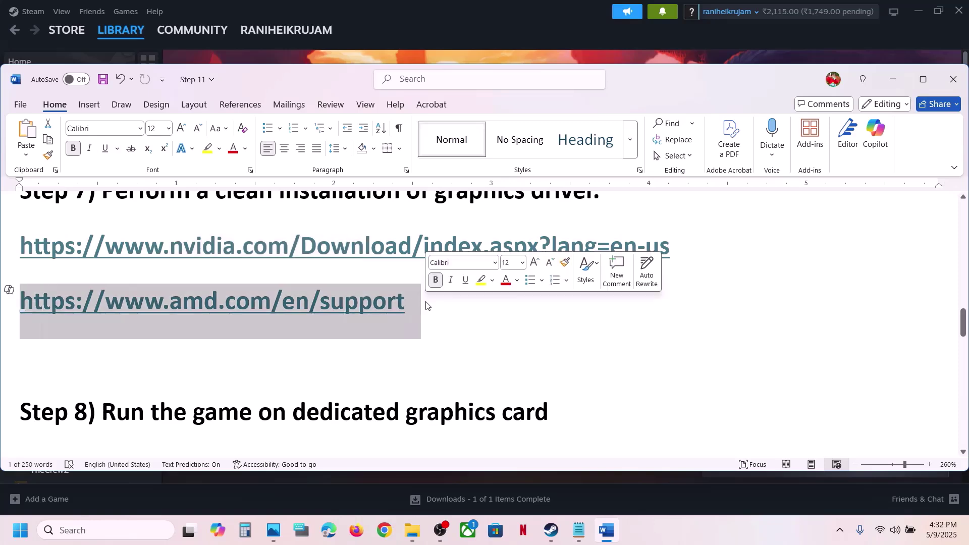
left_click_drag(224, 247, 398, 247)
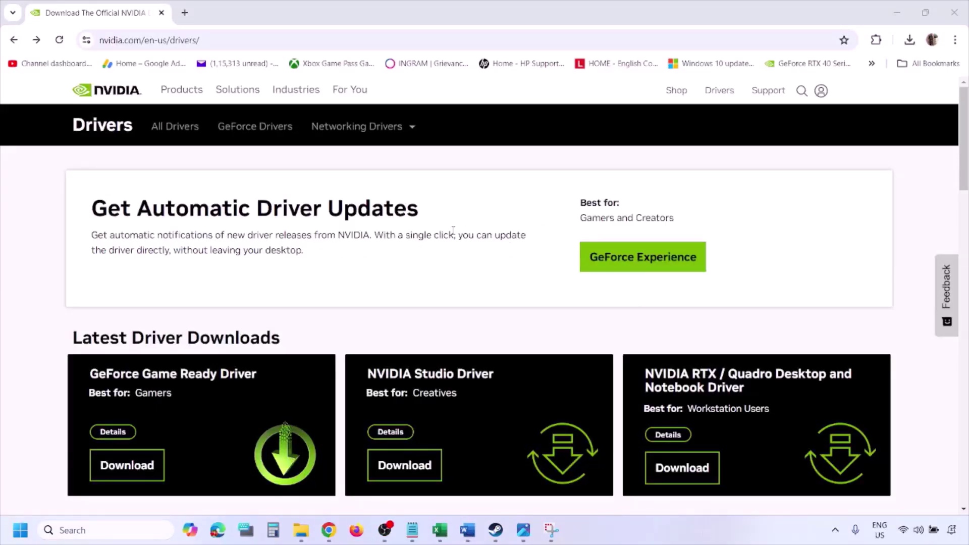
- Search NVIDIA's driver page for GeForce RTX 3050 Laptop GPU drivers with Windows 11 as the operating system
scroll(226, 309, "down", 9)
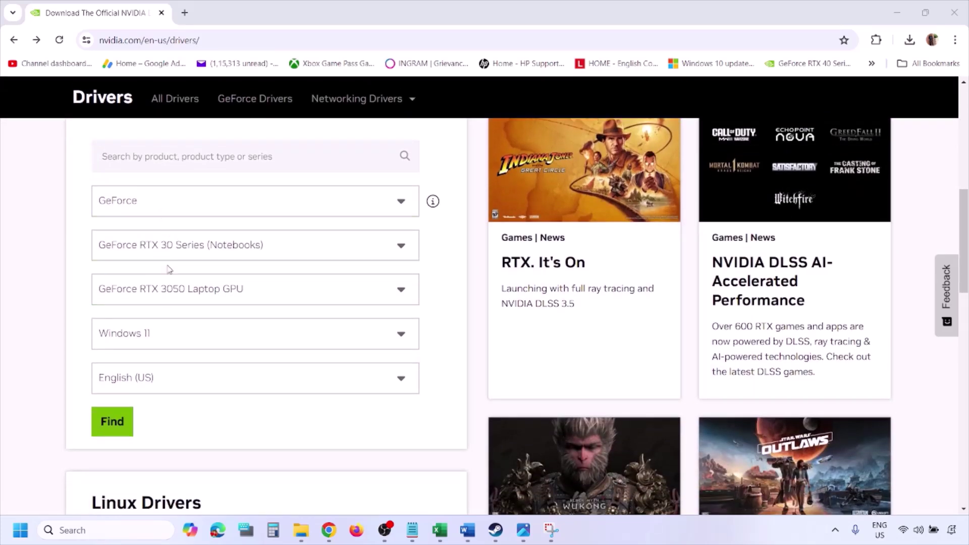
left_click(161, 338)
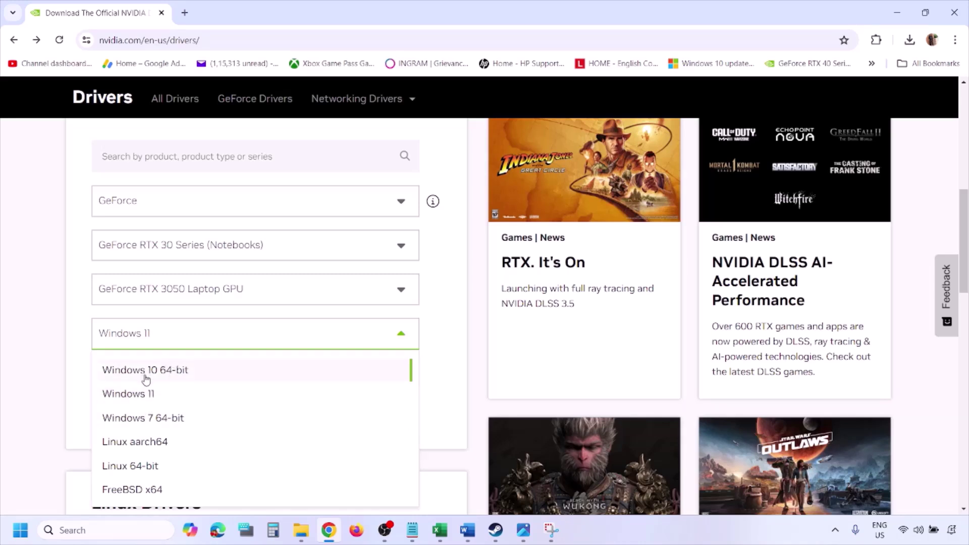
left_click(141, 399)
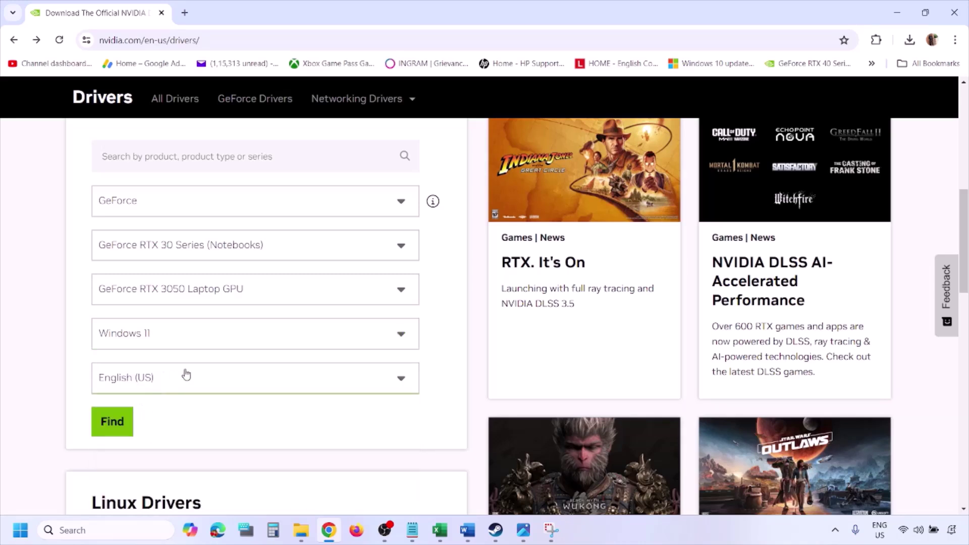
left_click(114, 424)
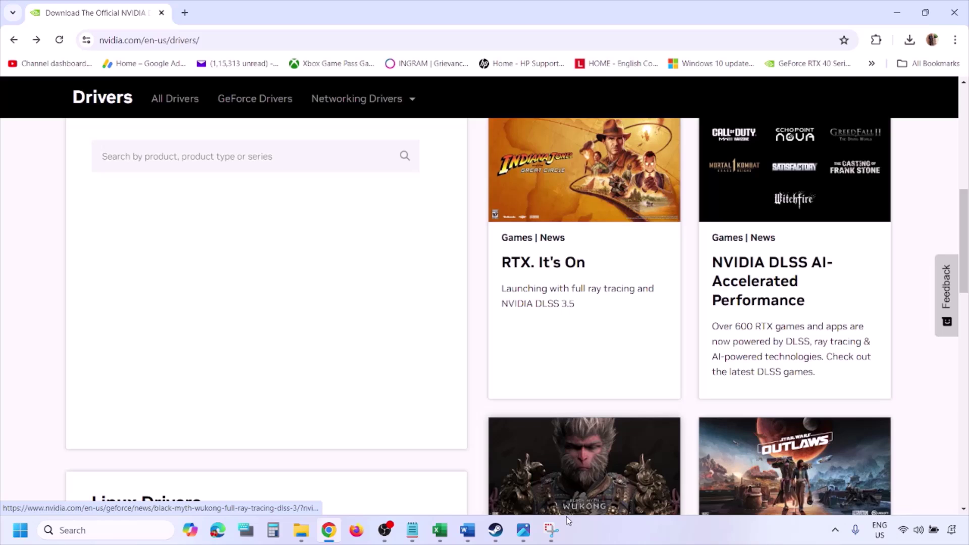
- Switch to Photos, view the driver download and clean installation screenshots from 1.png to 5.png, and show the Windows power options
left_click(524, 531)
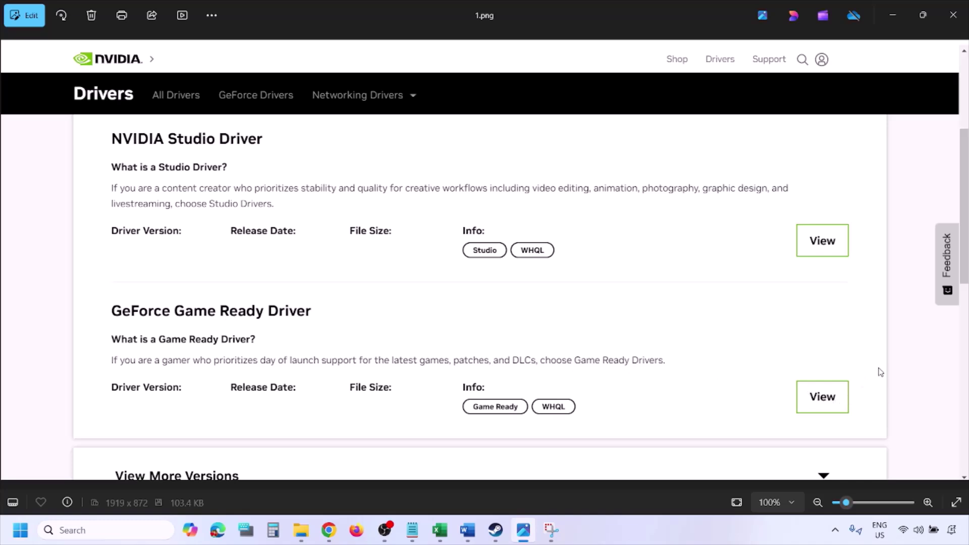
key("Right")
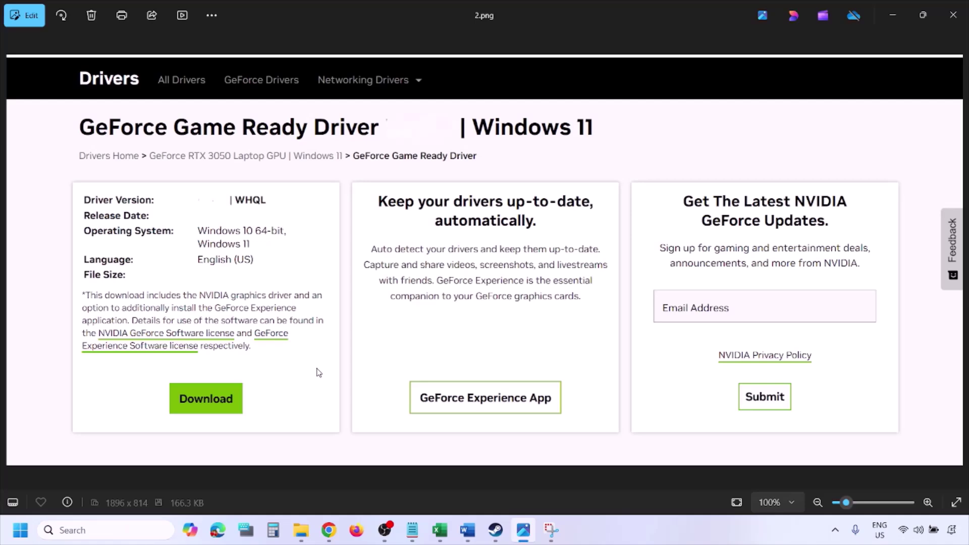
key("Right")
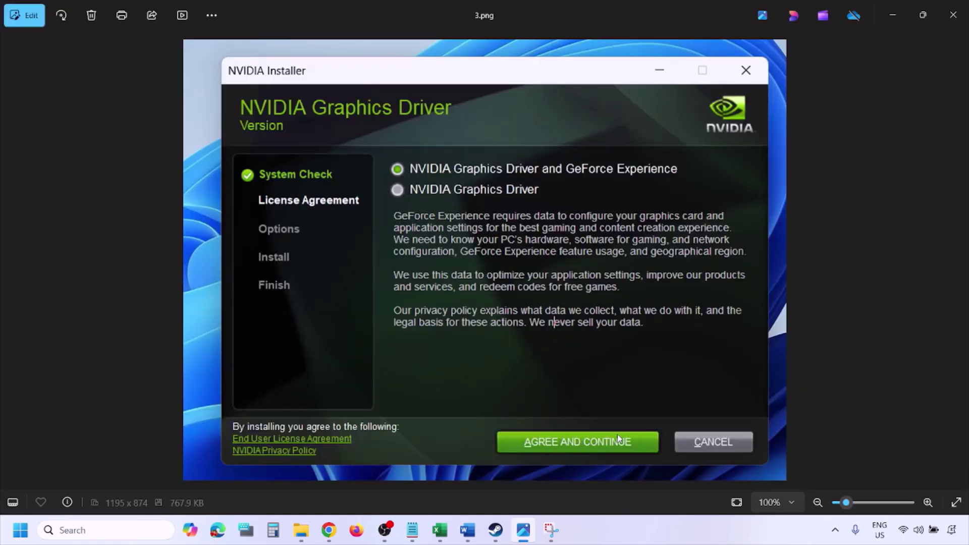
key("Right")
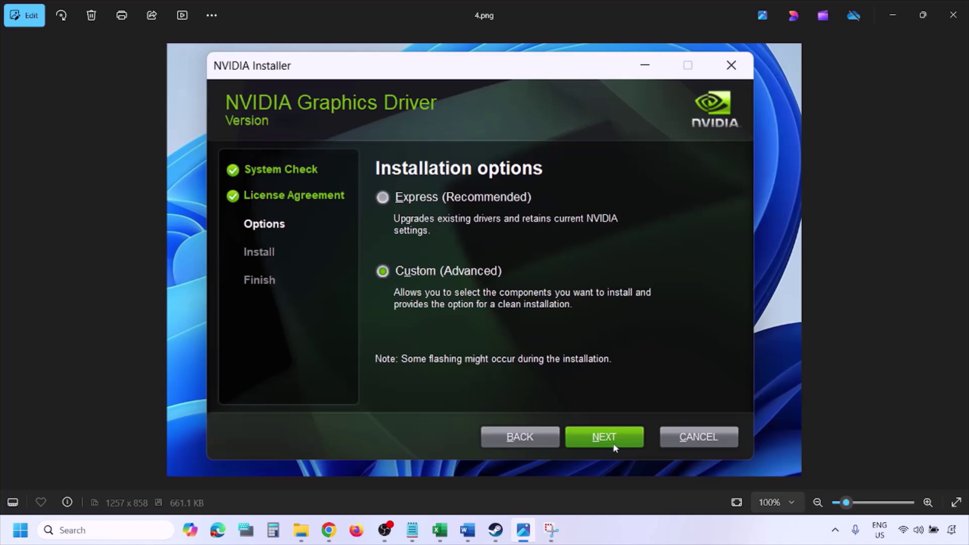
key("Right")
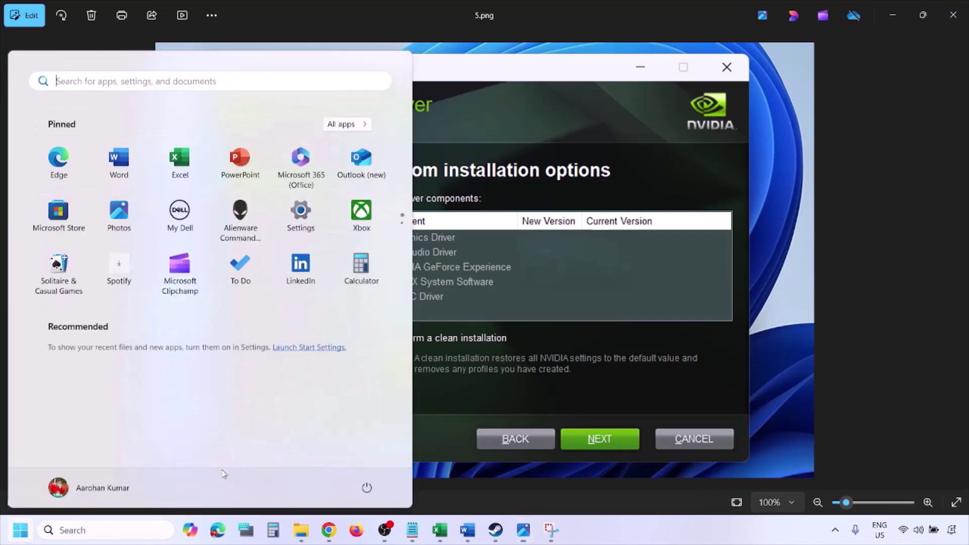
left_click(20, 530)
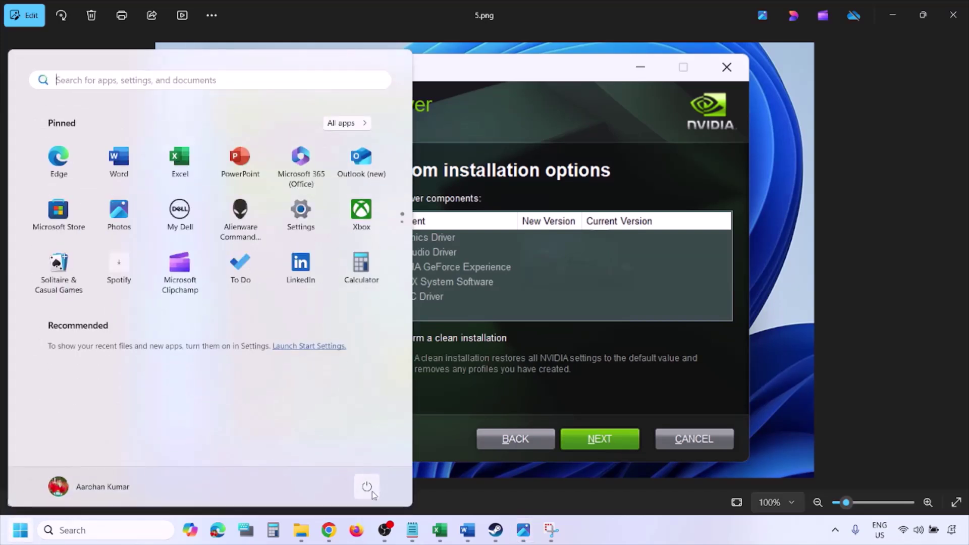
left_click(371, 491)
- Switch to the Word notes and highlight the AMD support link and the word "graphics" in Step 8
left_click(611, 511)
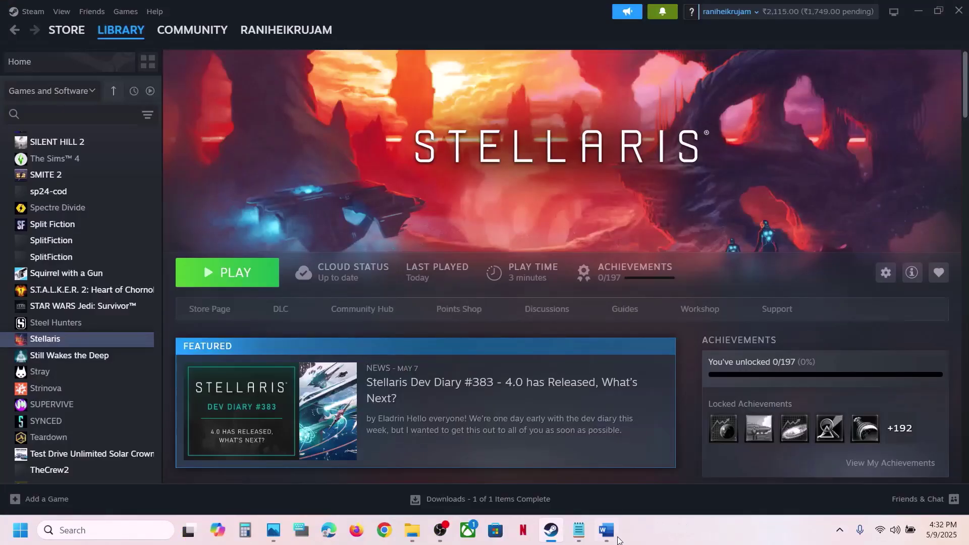
left_click(616, 538)
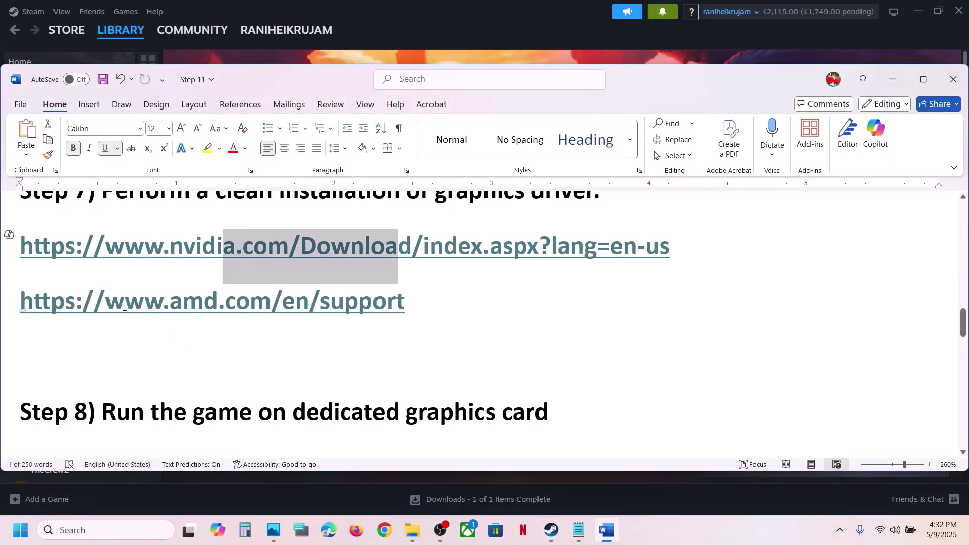
left_click_drag(124, 306, 434, 298)
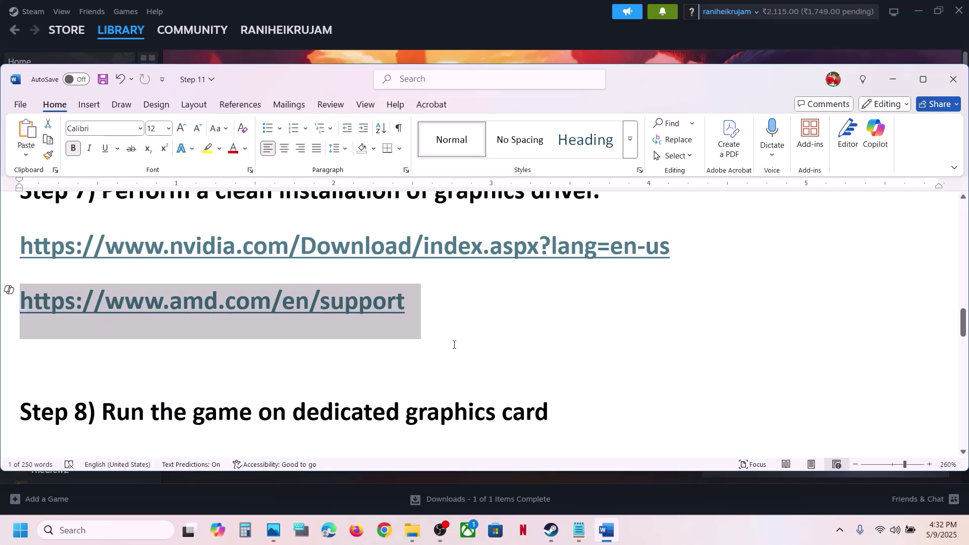
double_click(451, 404)
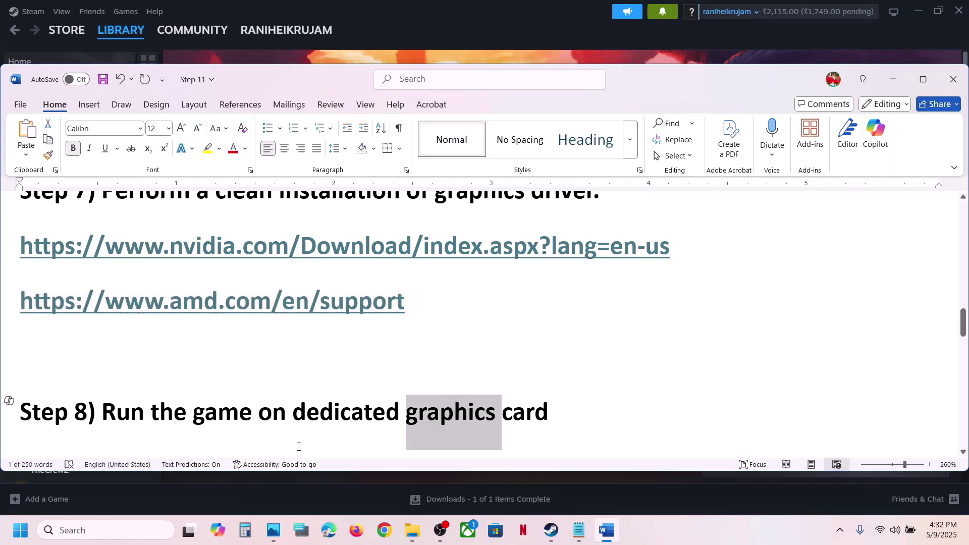
- Search Windows for "graphics settings" and open the Graphics settings page
left_click(113, 530)
type("graphics settings")
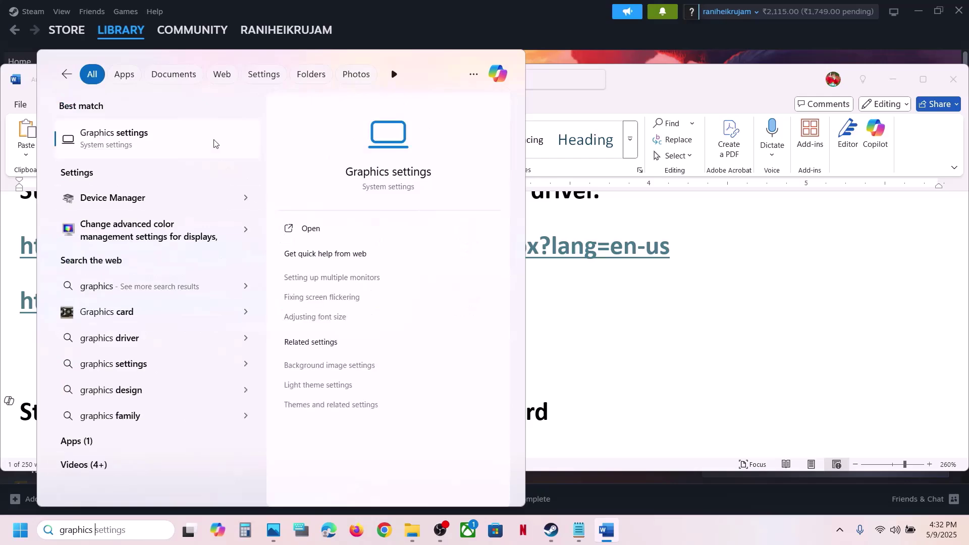
left_click(186, 139)
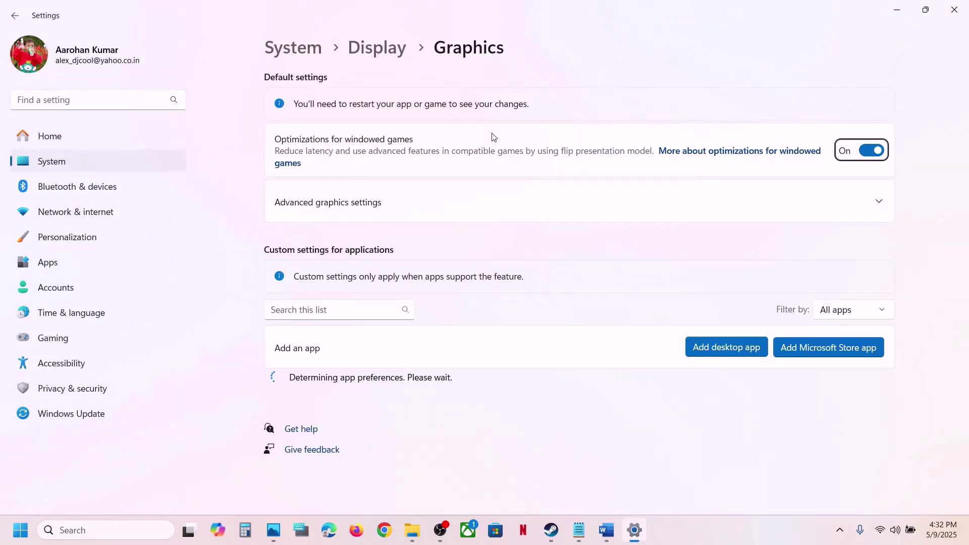
- Add the stellaris application from the Steam steamapps\common\Stellaris folder as a desktop app with custom graphics settings
left_click(697, 347)
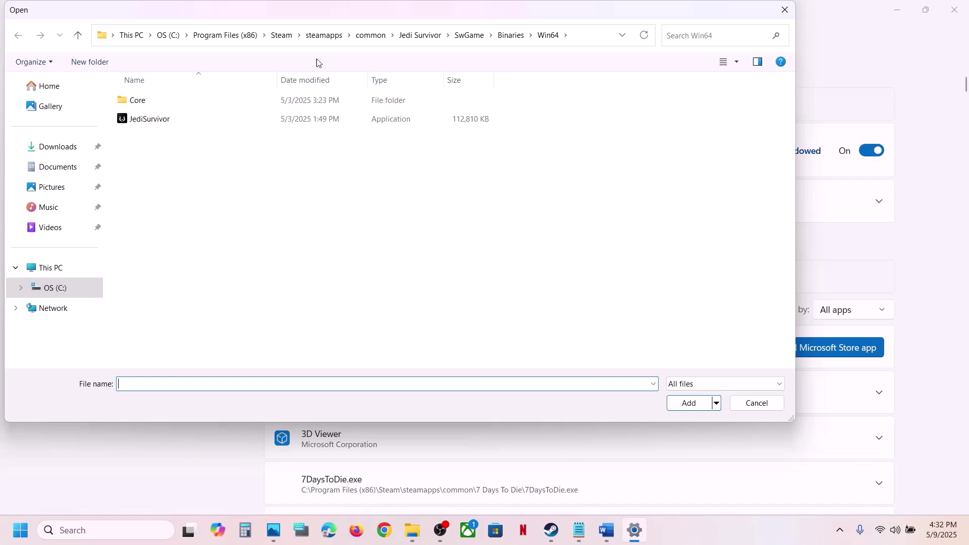
left_click(371, 35)
left_click(150, 193)
double_click(150, 193)
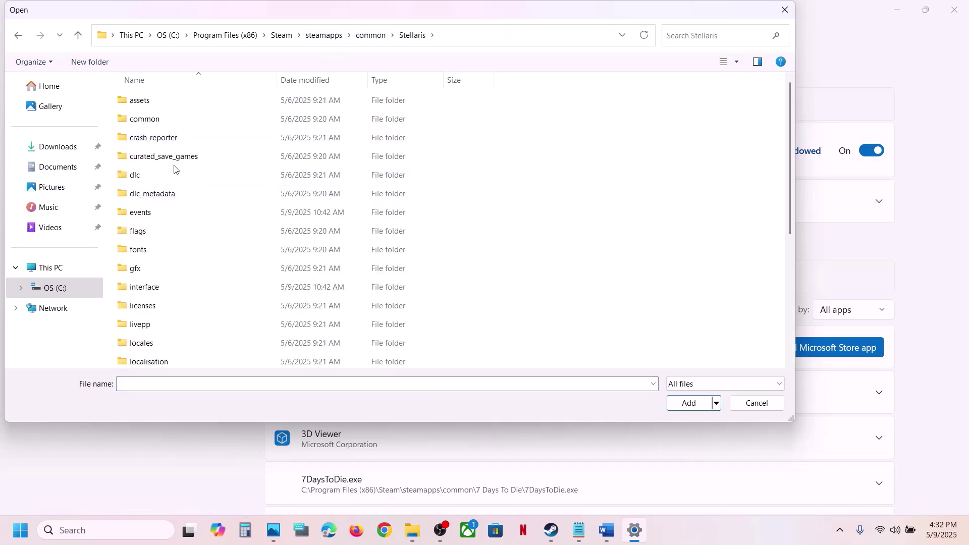
scroll(175, 168, "down", 5)
left_click(192, 362)
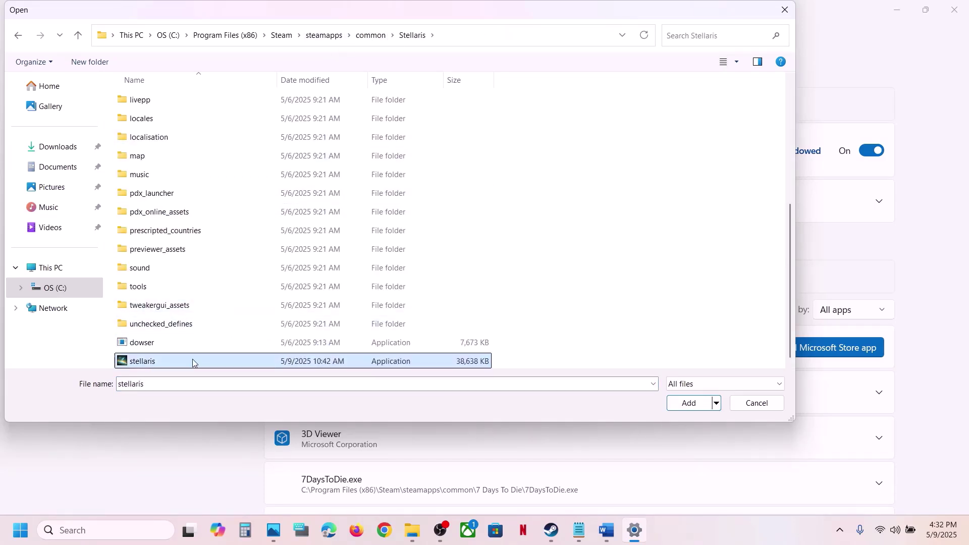
left_click(690, 402)
- Set the Stellaris entry's GPU preference to High Performance (NVIDIA GeForce RTX 3050 Laptop GPU) and close the graphics settings
scroll(422, 424, "down", 10)
scroll(422, 424, "down", 20)
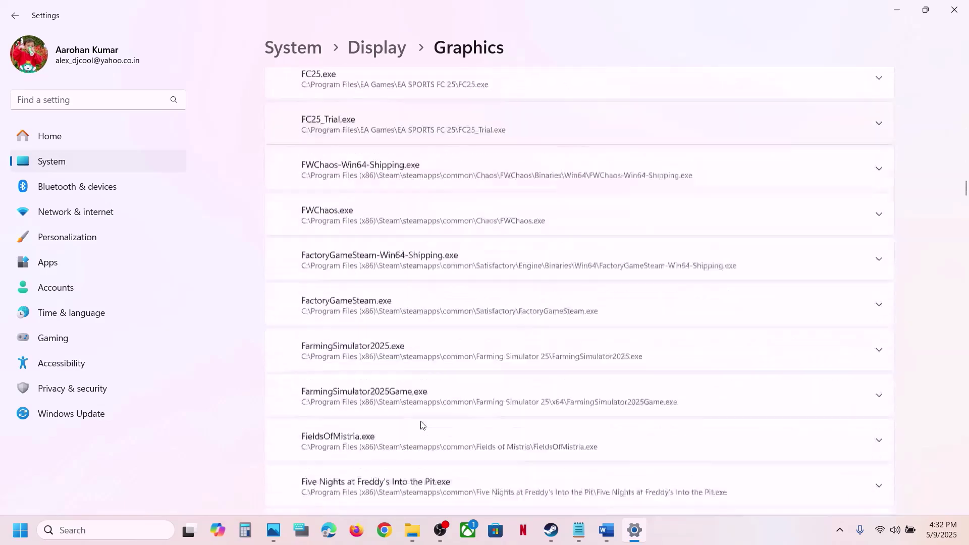
scroll(422, 424, "down", 15)
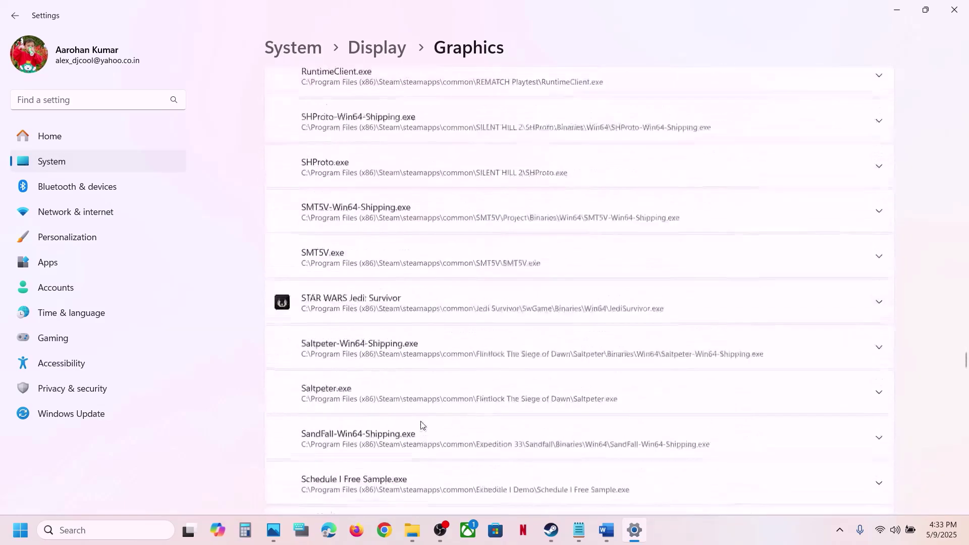
scroll(422, 424, "up", 4)
scroll(422, 425, "up", 4)
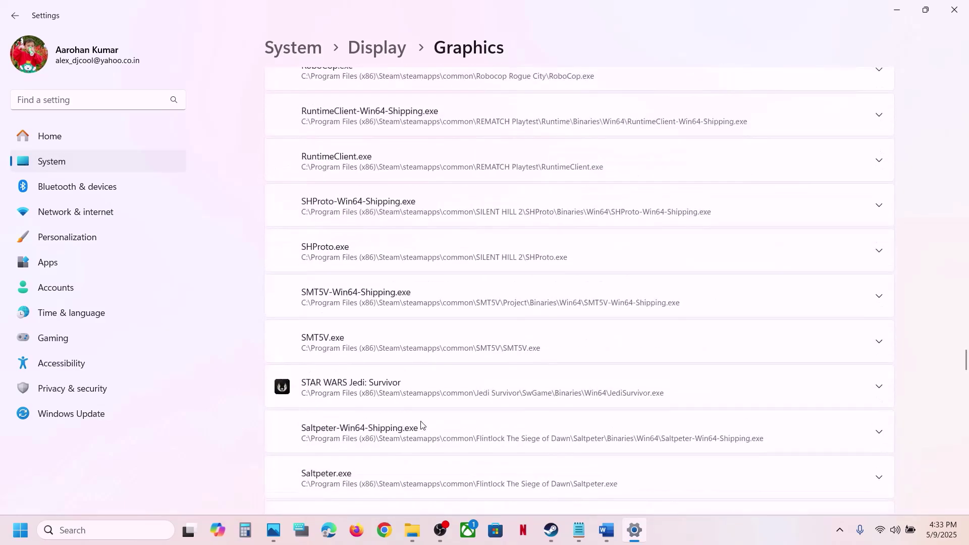
scroll(422, 425, "down", 20)
scroll(422, 425, "down", 1)
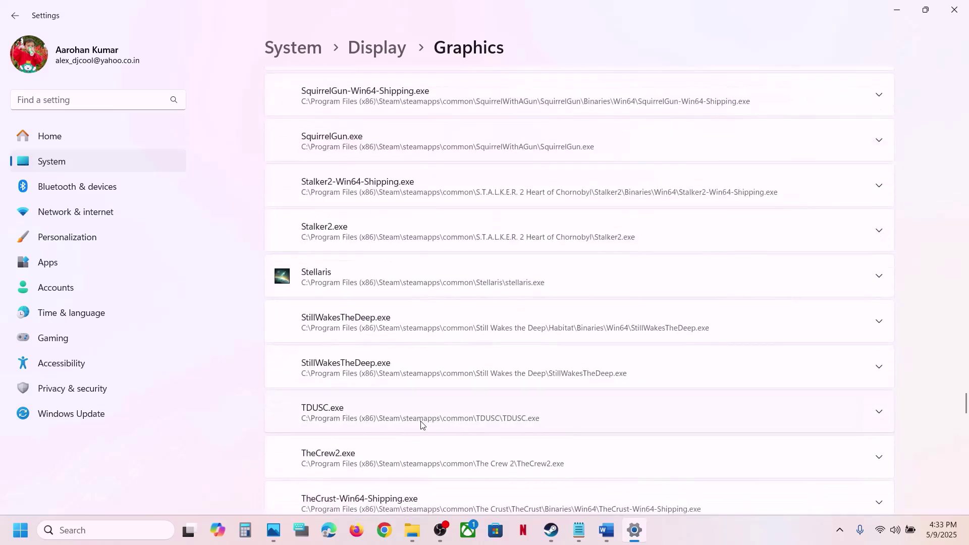
left_click(351, 279)
scroll(679, 346, "up", 4)
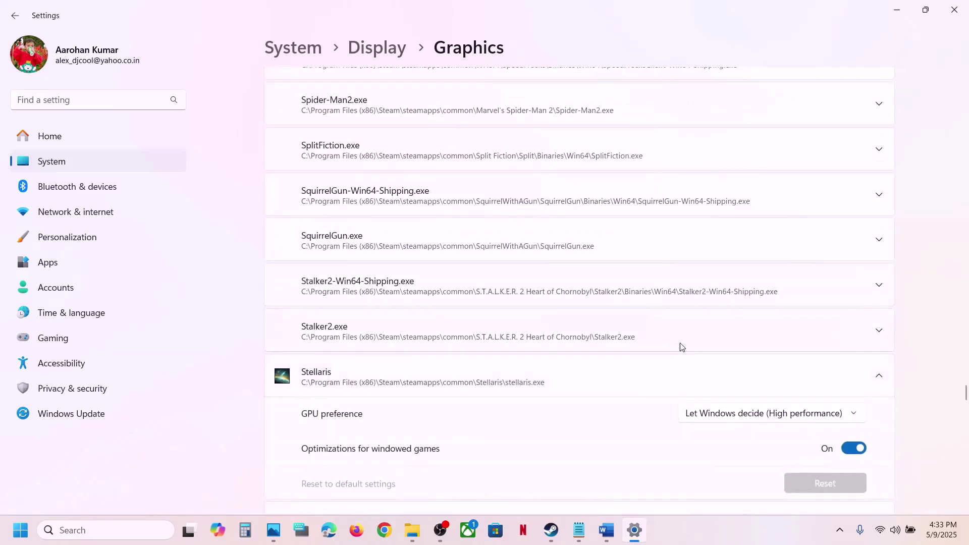
scroll(545, 387, "down", 6)
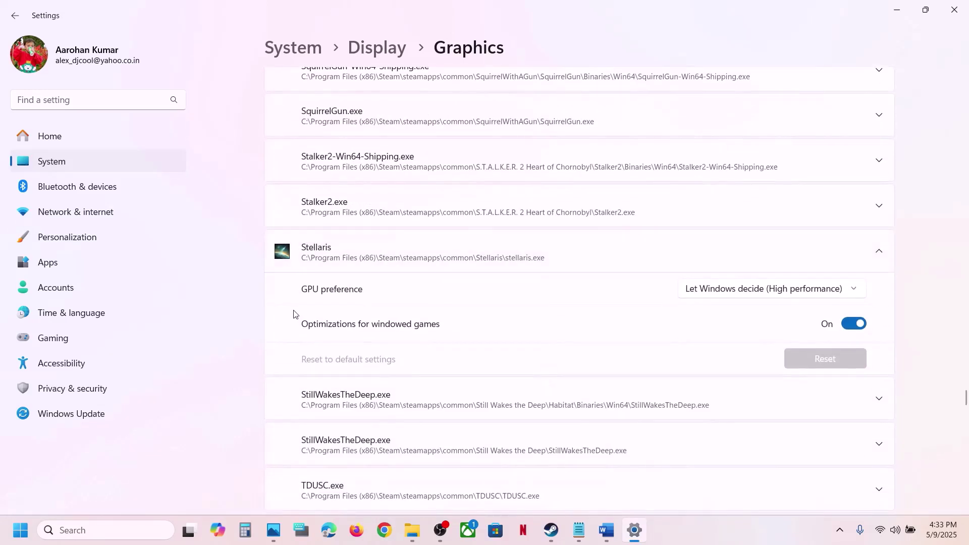
left_click(737, 288)
left_click(774, 336)
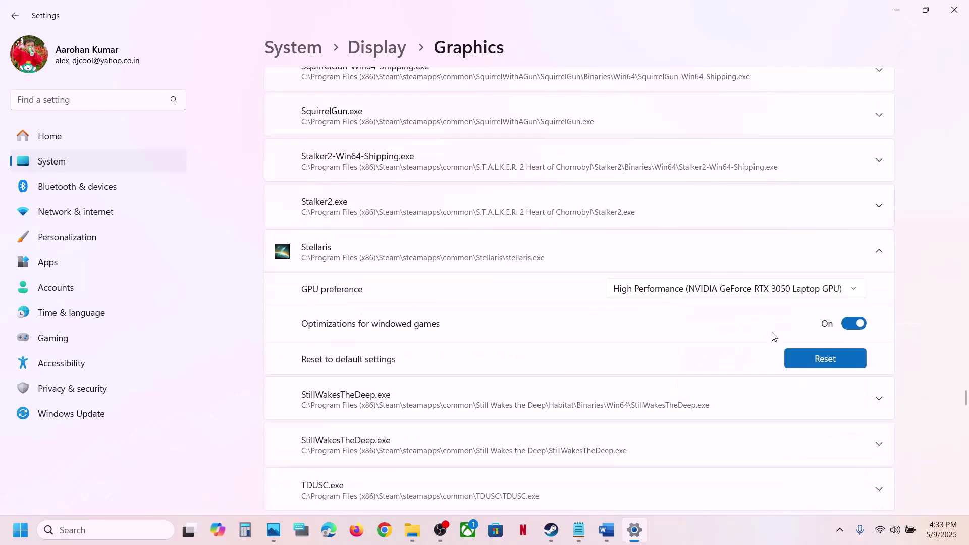
left_click(964, 13)
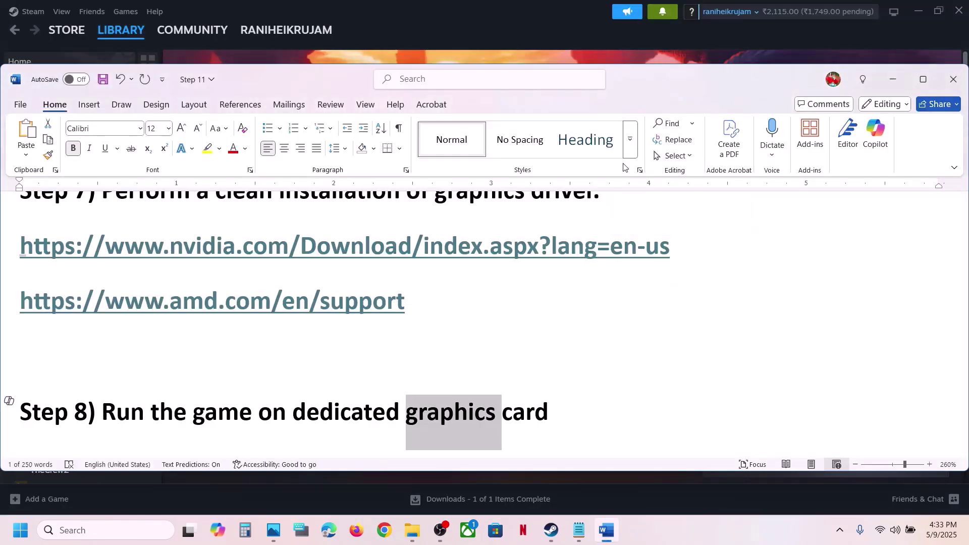
- Copy the Visual C++ download link from Step 9 of the Word notes and open it in Chrome
scroll(400, 384, "down", 3)
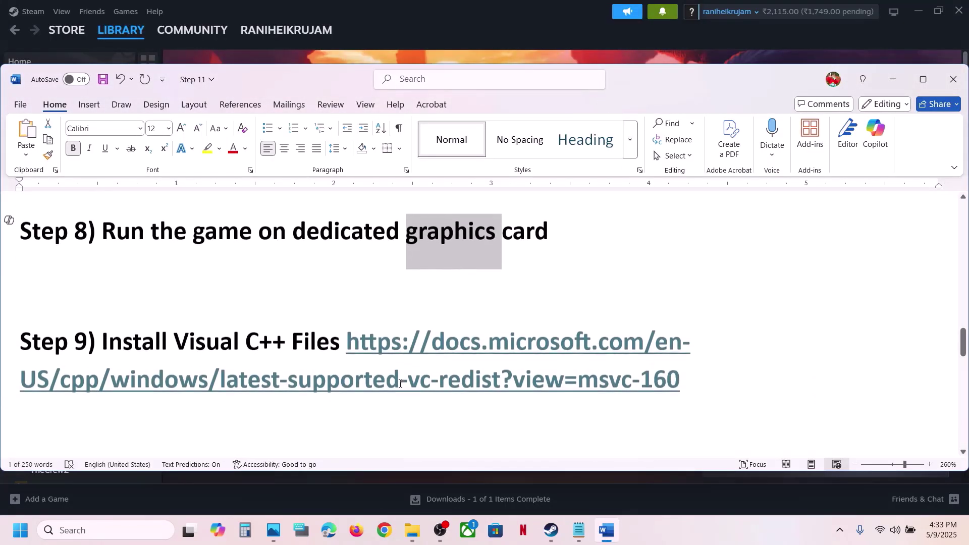
left_click_drag(682, 378, 344, 340)
key("ctrl+c")
left_click(610, 492)
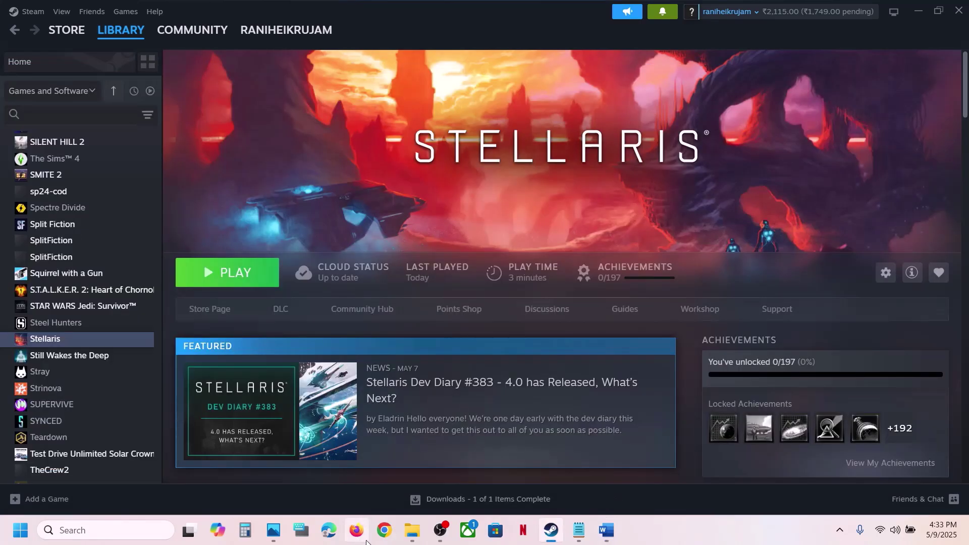
left_click(385, 530)
key("ctrl+v")
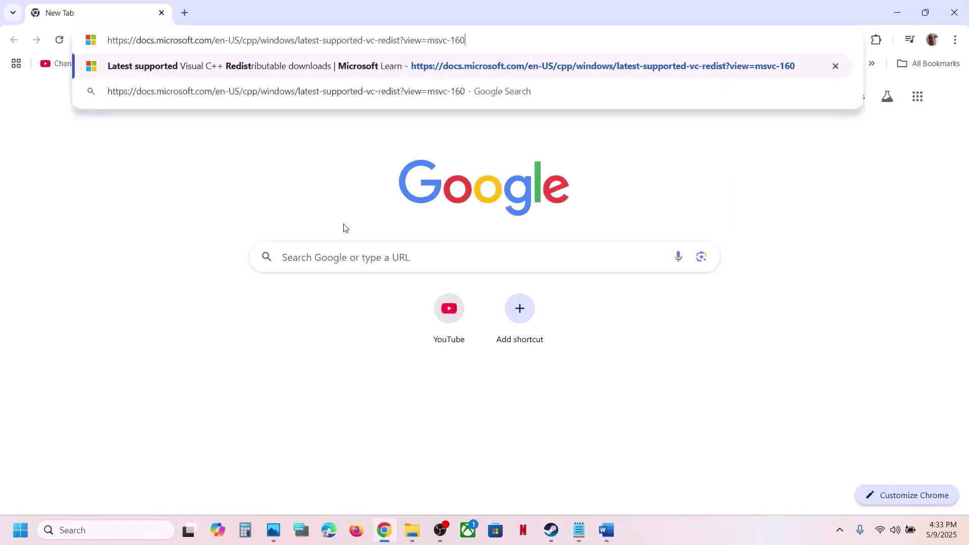
key("Return")
- Download the X86 installer under Latest Microsoft Visual C++ Redistributable Version, run it and start a repair of the installed package
scroll(312, 229, "down", 10)
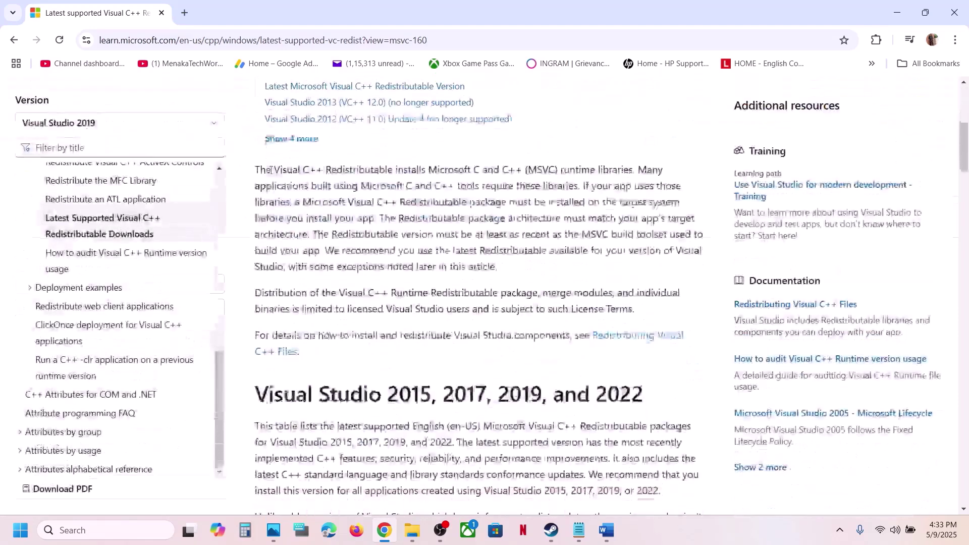
left_click_drag(274, 268, 577, 267)
scroll(580, 277, "down", 9)
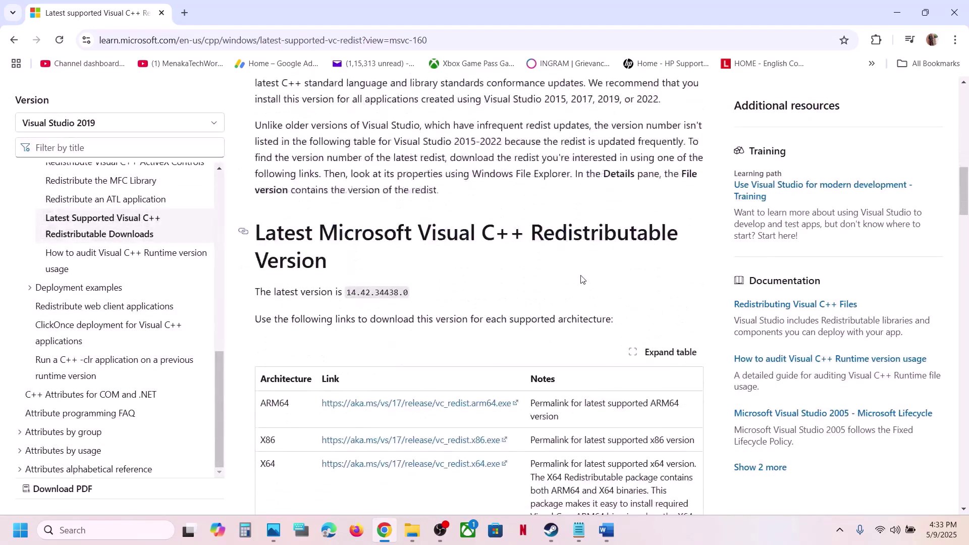
double_click(268, 263)
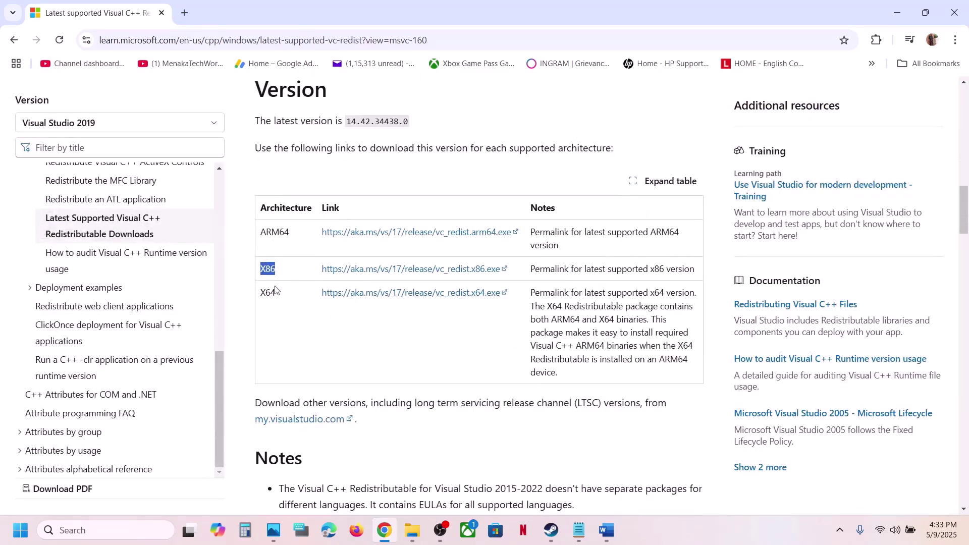
left_click_drag(276, 293, 403, 510)
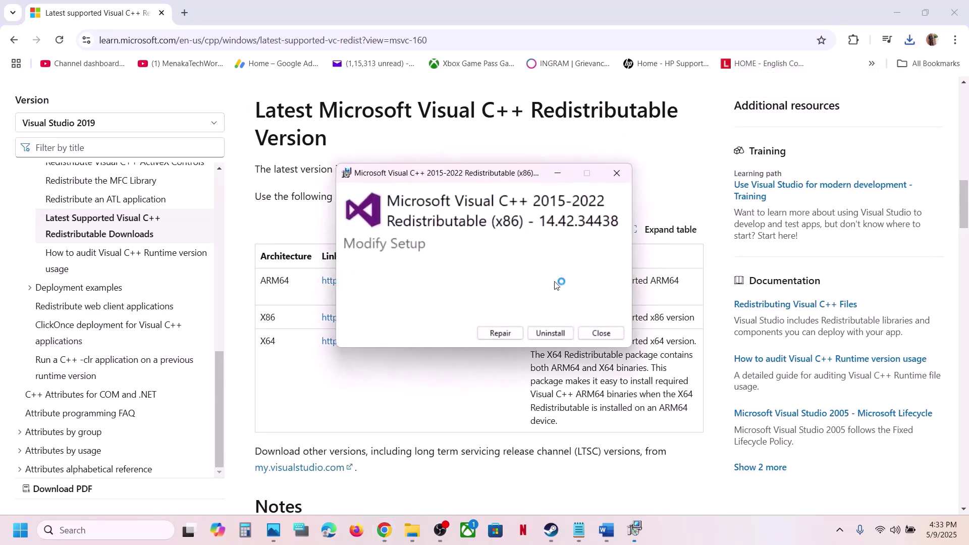
left_click(500, 333)
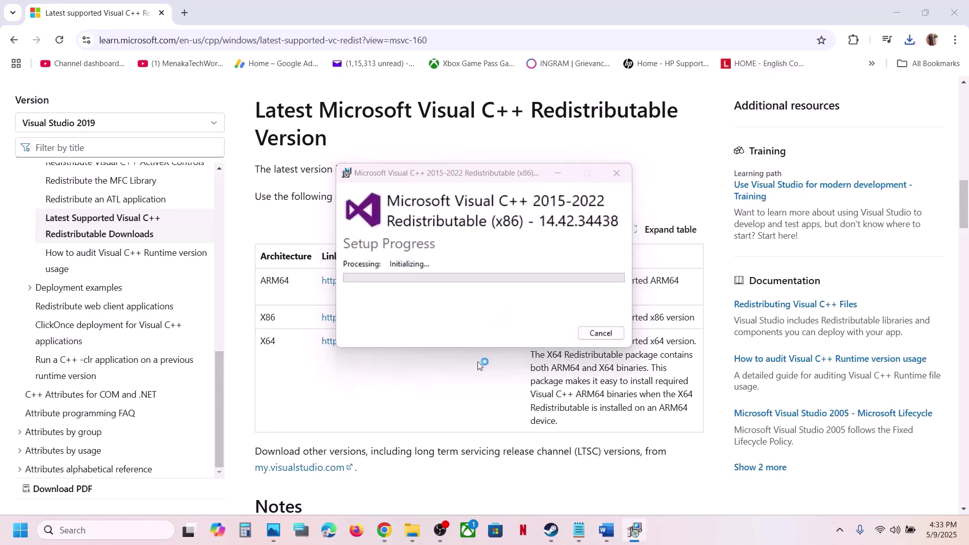
- Download the X64 Visual C++ Redistributable, run its installer and repair the installed package
left_click(444, 383)
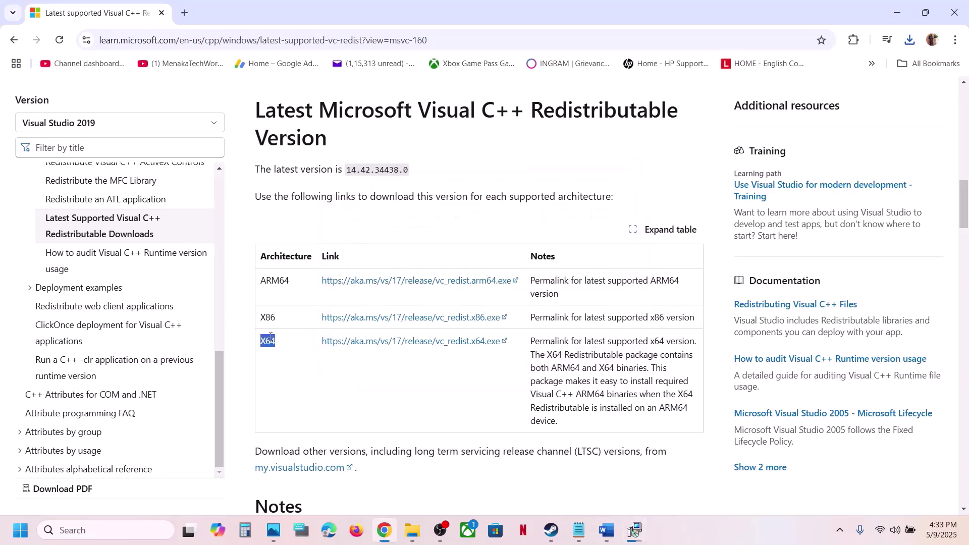
left_click(404, 340)
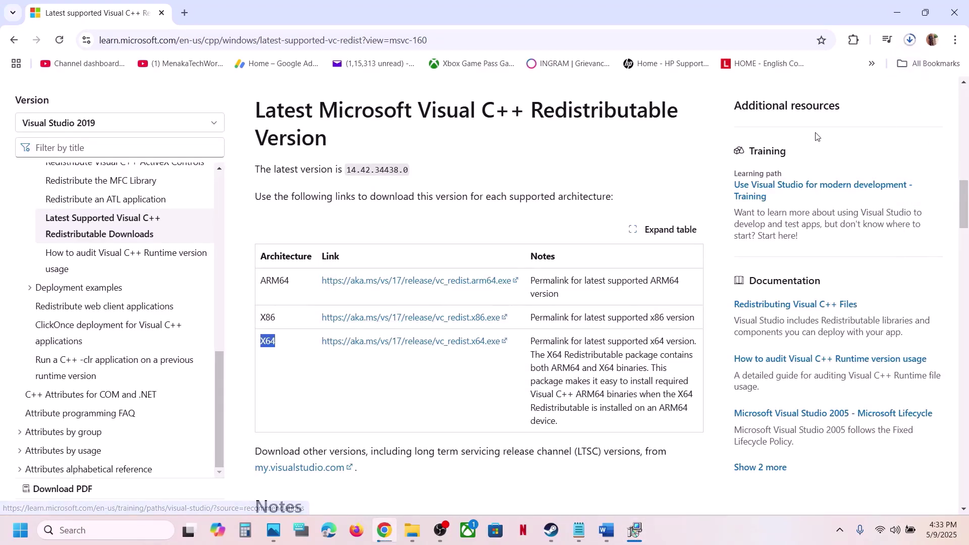
left_click(909, 42)
left_click(798, 97)
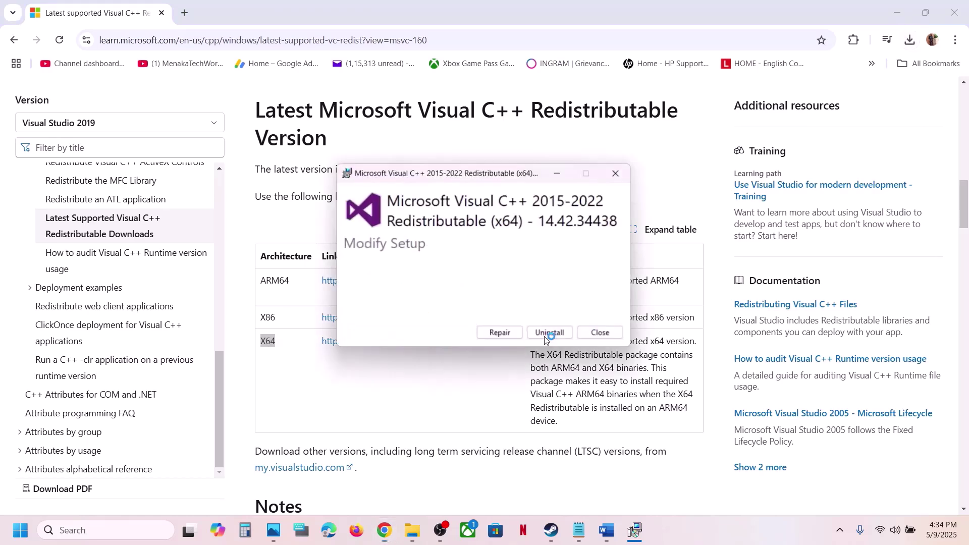
left_click(500, 333)
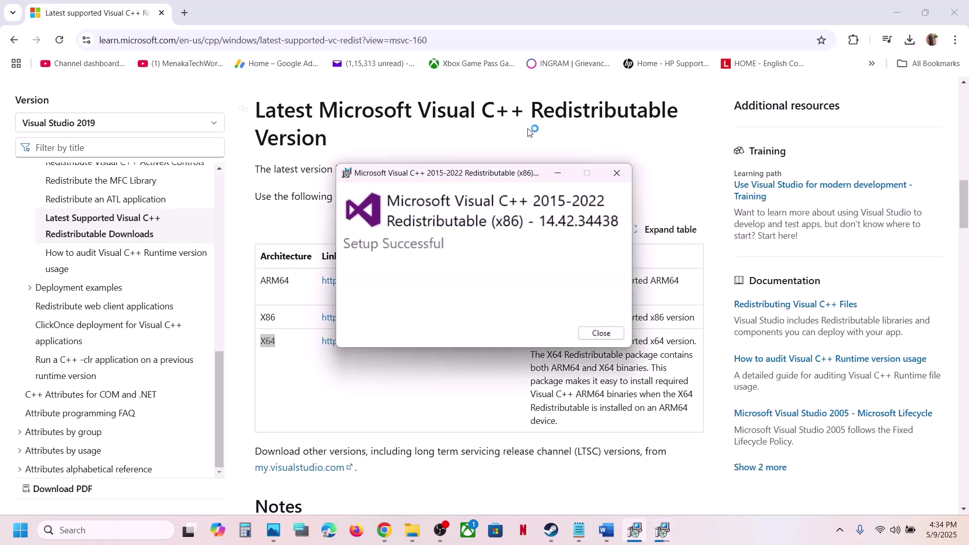
- Separate the two overlapping redistributable setup windows and close both the x64 and x86 ones
left_click_drag(500, 176, 794, 182)
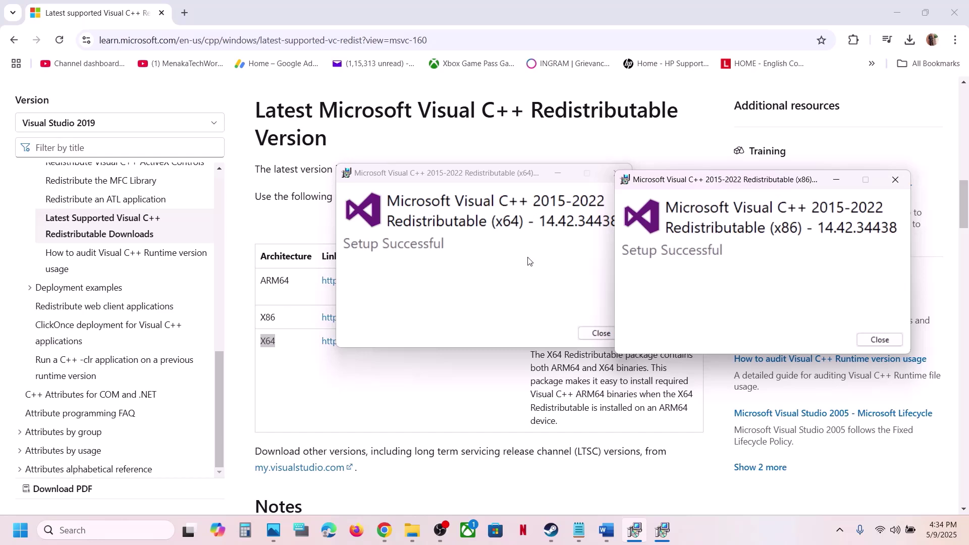
left_click(601, 334)
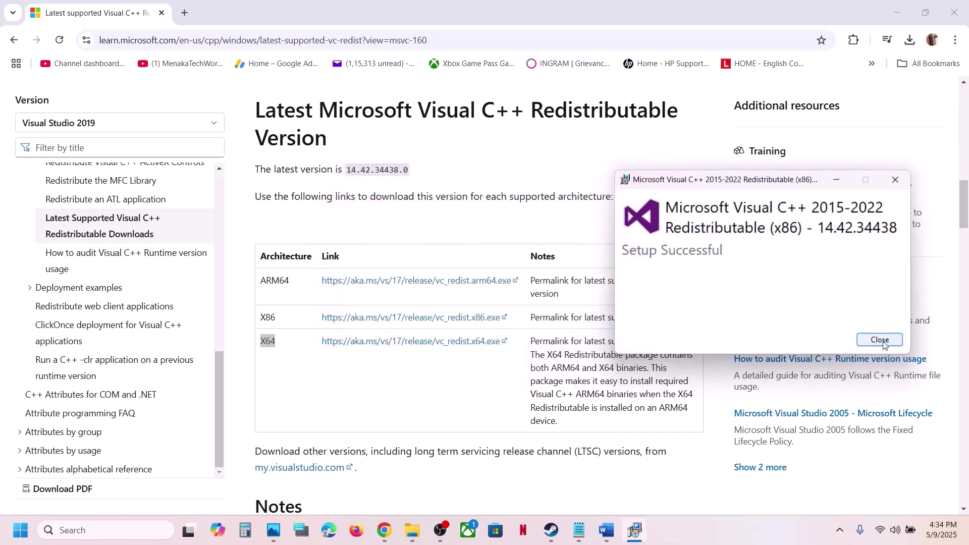
left_click(880, 340)
- Show the Windows power options and dismiss them without restarting the computer
left_click(20, 530)
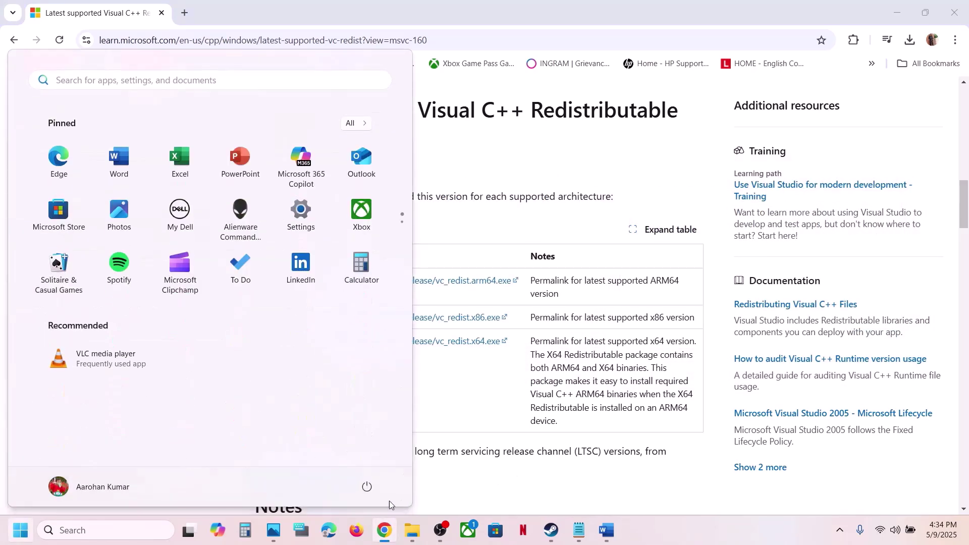
left_click(368, 488)
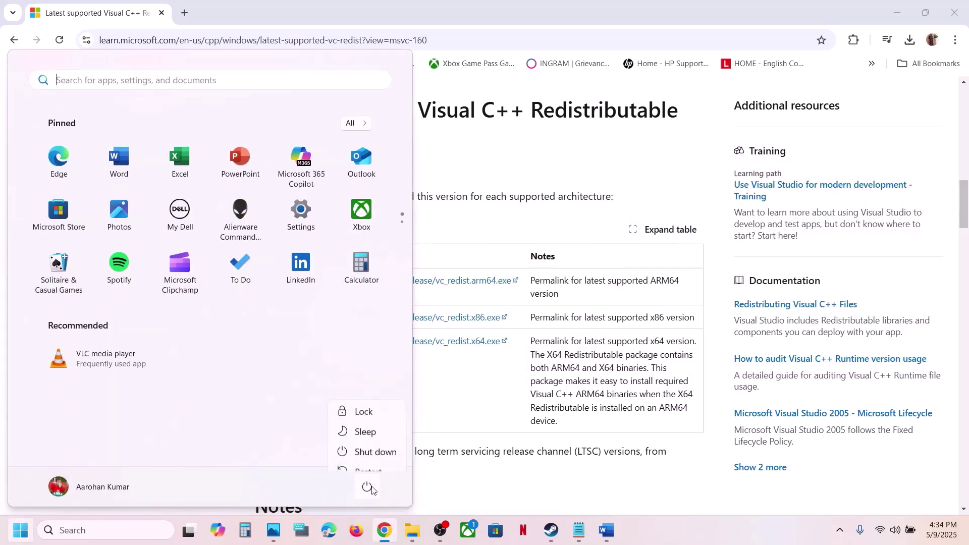
left_click(541, 404)
- Switch to the Word notes and copy the line "View Advanced system settings" from the virtual memory instructions
left_click(552, 530)
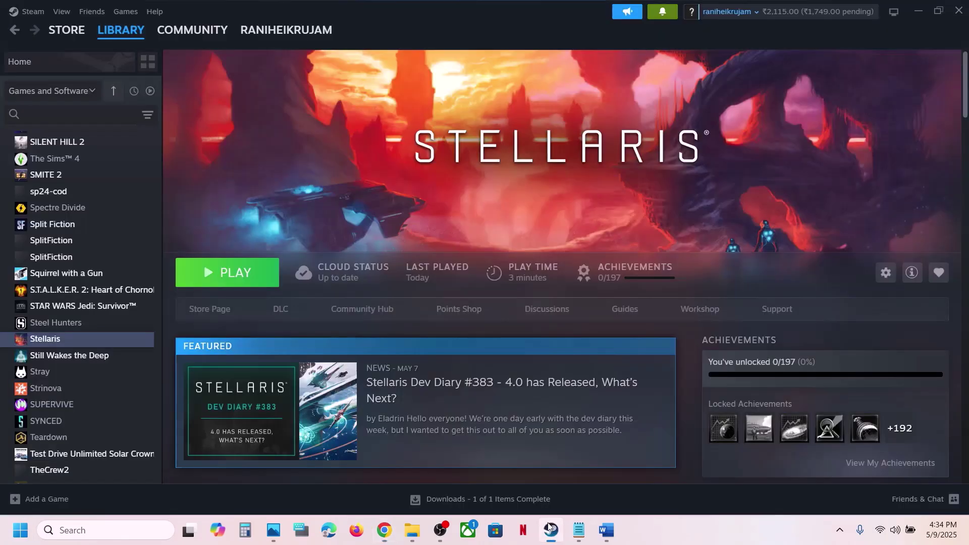
left_click(607, 533)
scroll(420, 335, "down", 5)
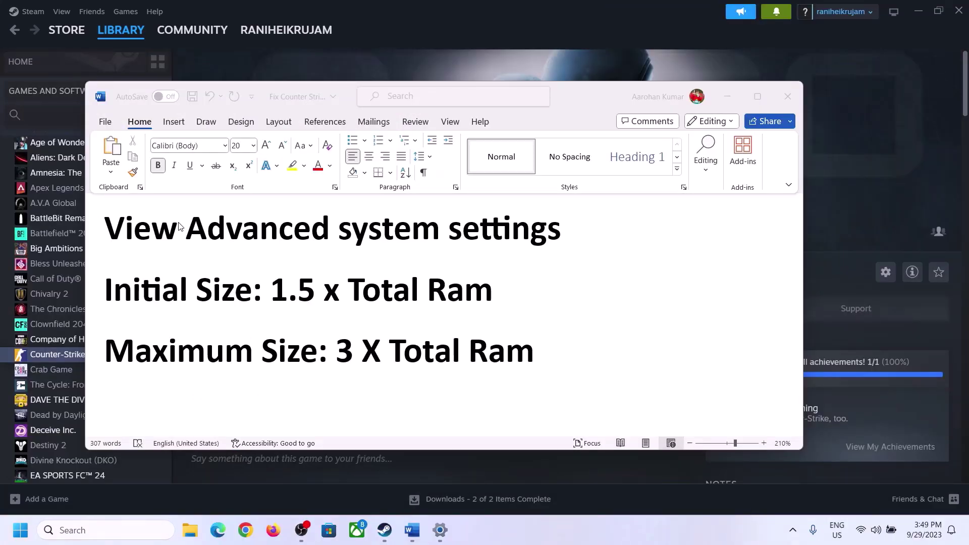
left_click(143, 235)
left_click_drag(115, 233, 550, 229)
key("ctrl+c")
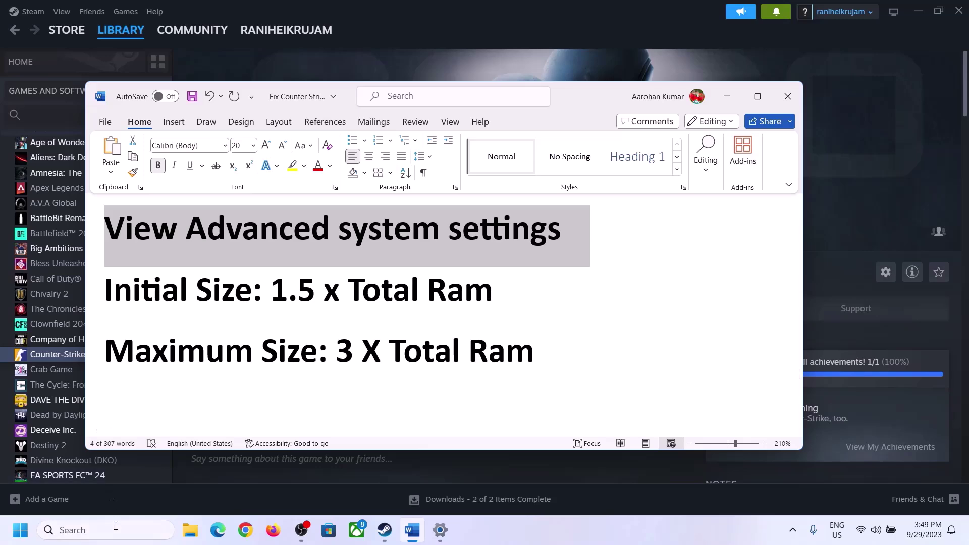
- Search Windows for the copied "View Advanced system settings" text, open System Properties and move its window beside the notes
left_click(115, 530)
key("ctrl+v")
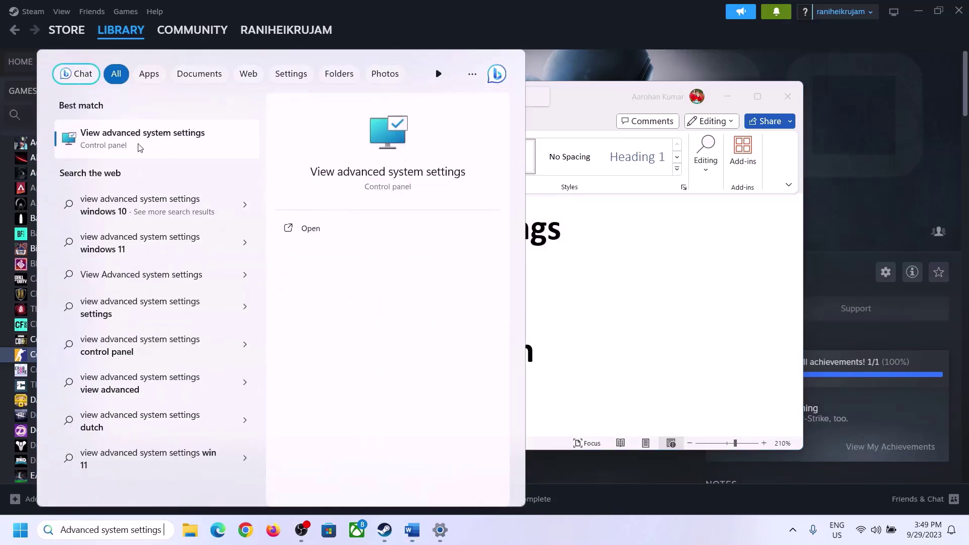
left_click(136, 146)
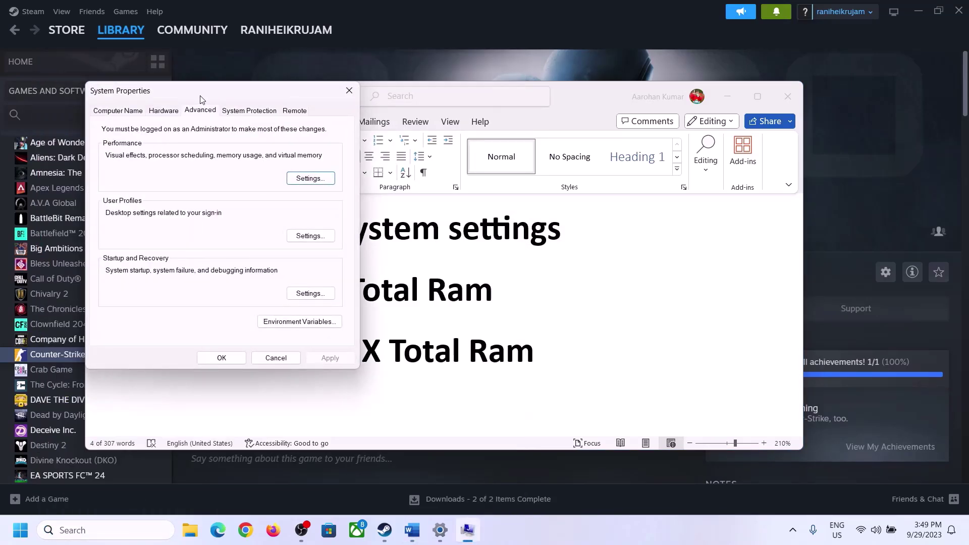
left_click_drag(201, 97, 434, 175)
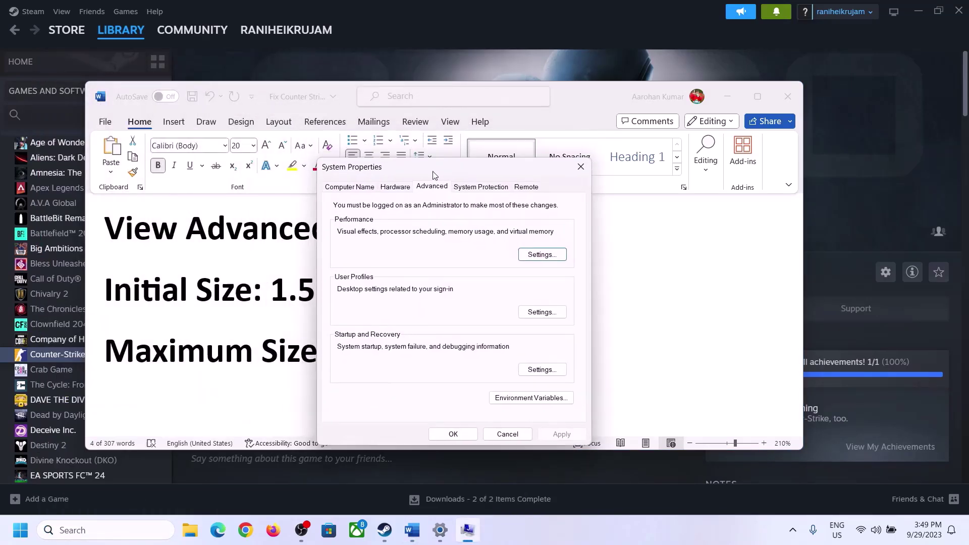
- Open the Virtual Memory settings from the advanced performance options
left_click(542, 255)
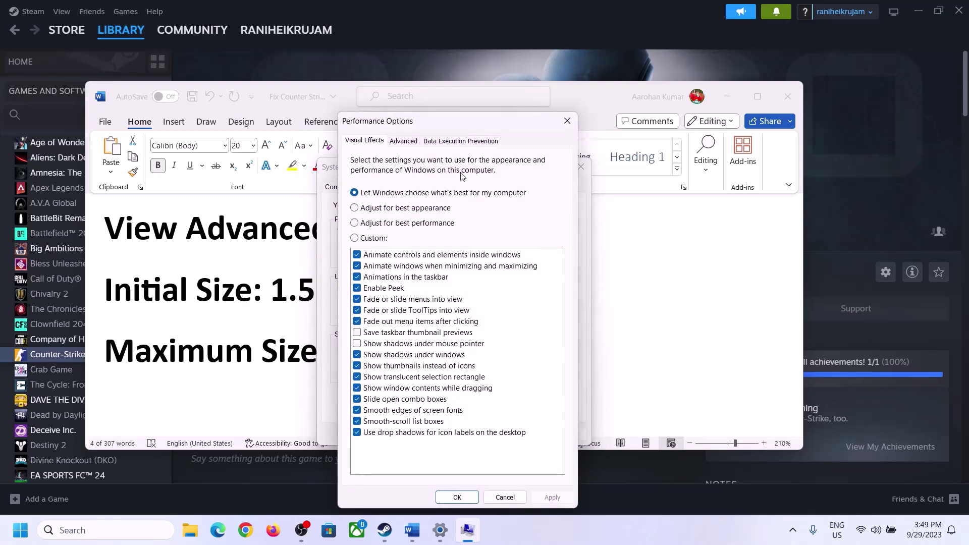
left_click(407, 142)
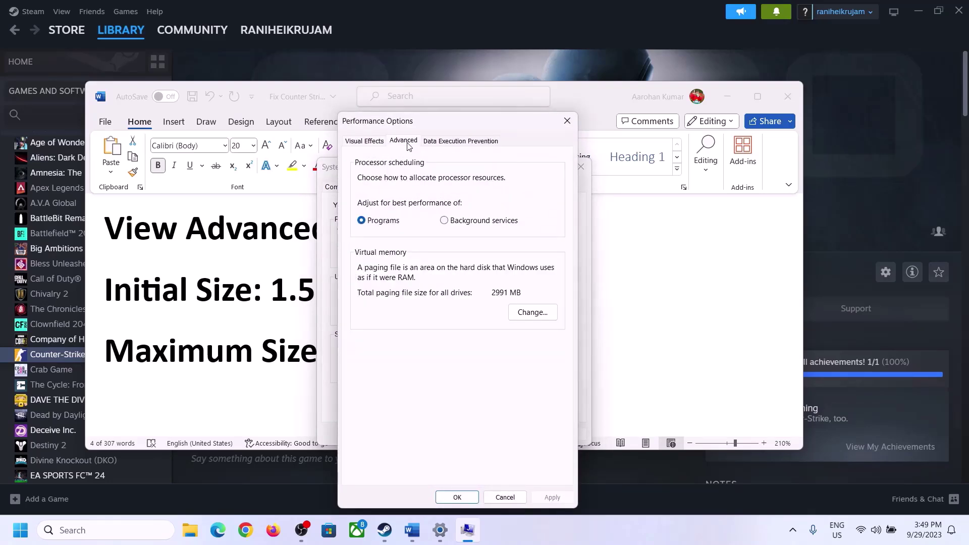
left_click(534, 314)
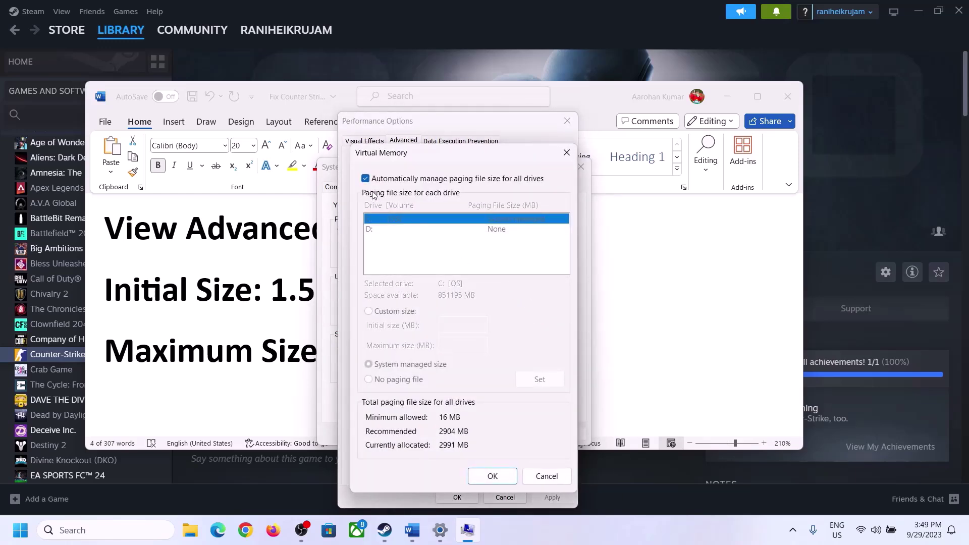